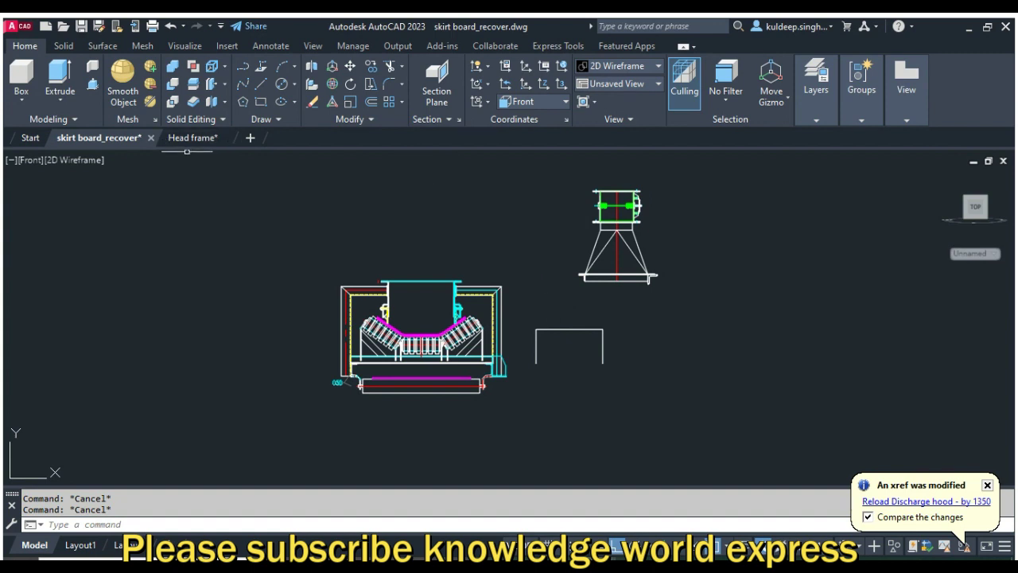
- Switch to the Head frame drawing tab to show the 3D conveyor assembly
{"action": "left_click", "coordinate": [191, 140]}
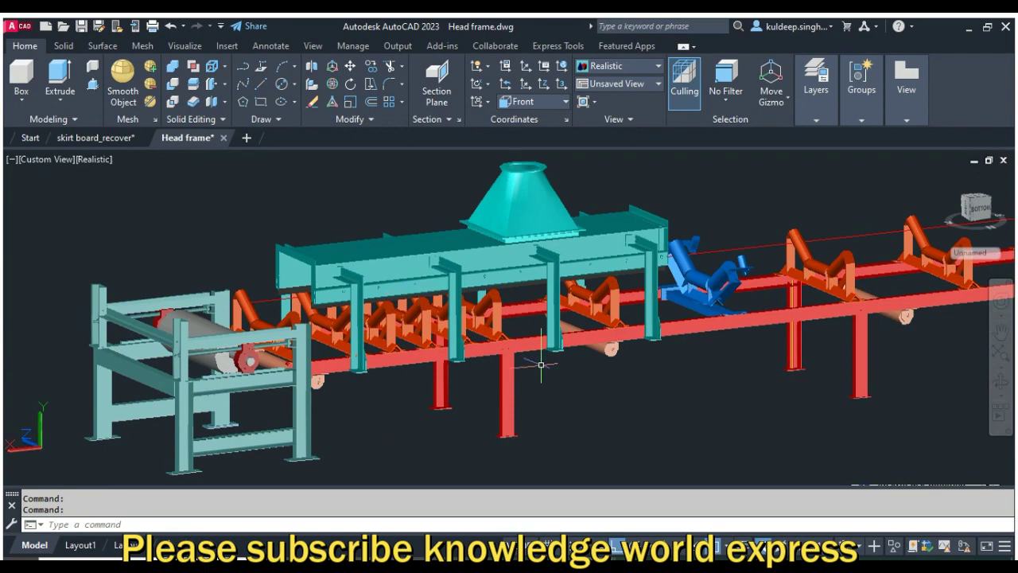
- Orbit the Head frame conveyor model, then return to the skirt board_recover drawing
{"action": "mouse_move", "coordinate": [372, 294]}
{"action": "middle_mouse_down", "text": "shift"}
{"action": "mouse_move", "coordinate": [496, 295]}
{"action": "mouse_move", "coordinate": [489, 311]}
{"action": "middle_mouse_up", "text": "shift"}
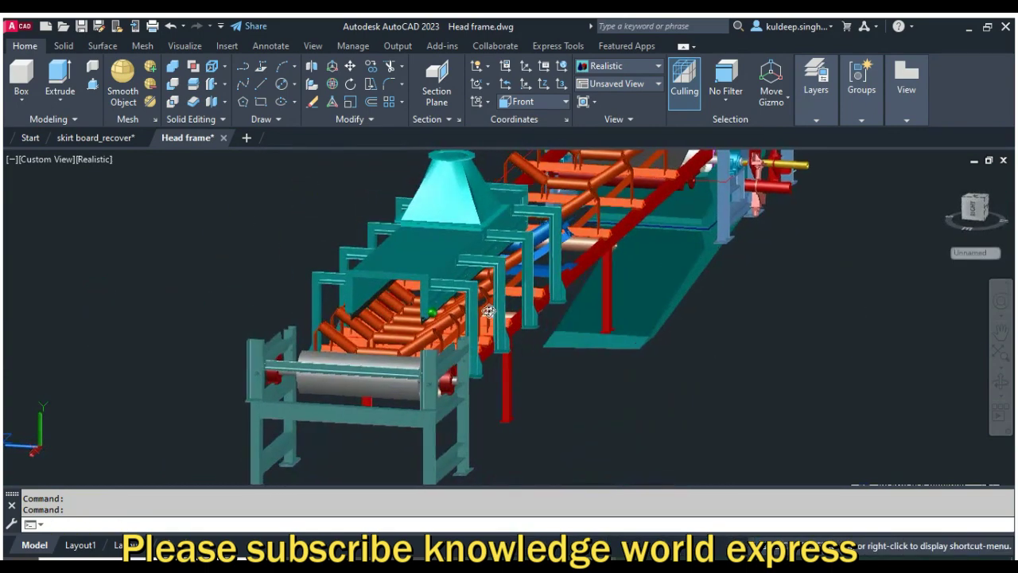
{"action": "middle_click_drag", "start_coordinate": [488, 311], "coordinate": [459, 309], "text": "shift"}
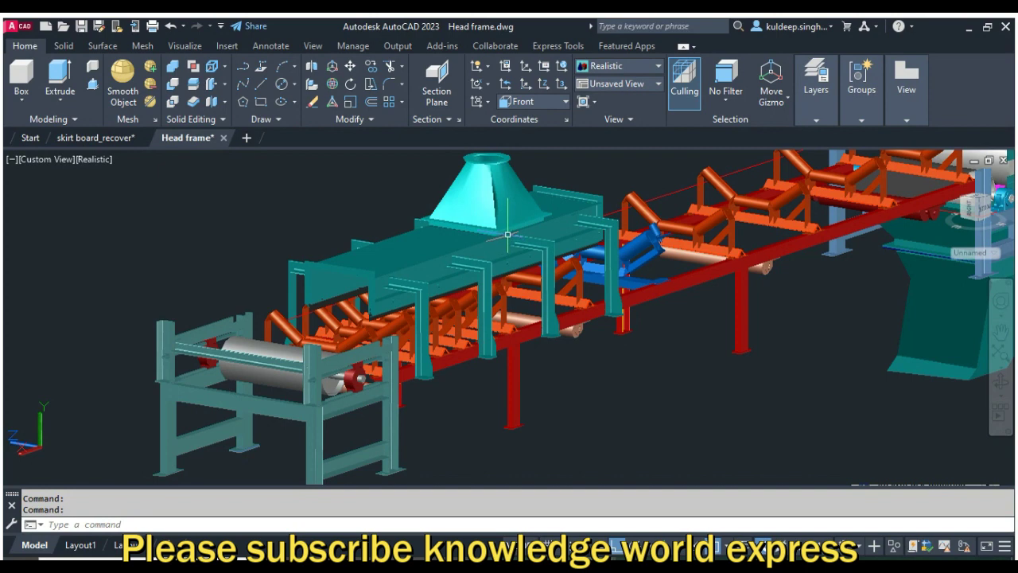
{"action": "key", "text": "ctrl+Tab"}
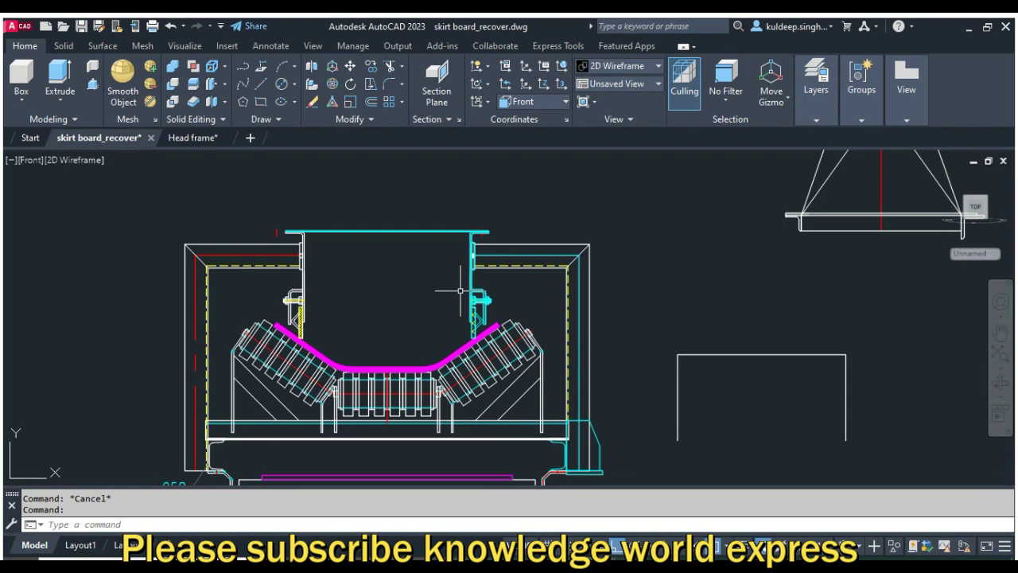
- Zoom in on the skirt board plate, select its top and side lines, then clear the selection and zoom out
{"action": "scroll", "coordinate": [477, 243], "scroll_direction": "up", "scroll_amount": 5}
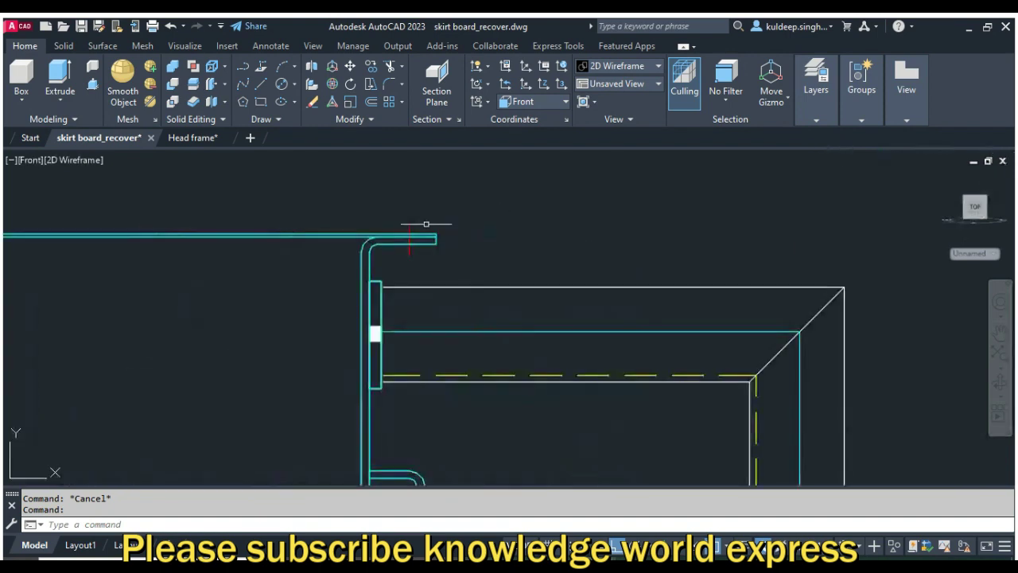
{"action": "left_click", "coordinate": [327, 235]}
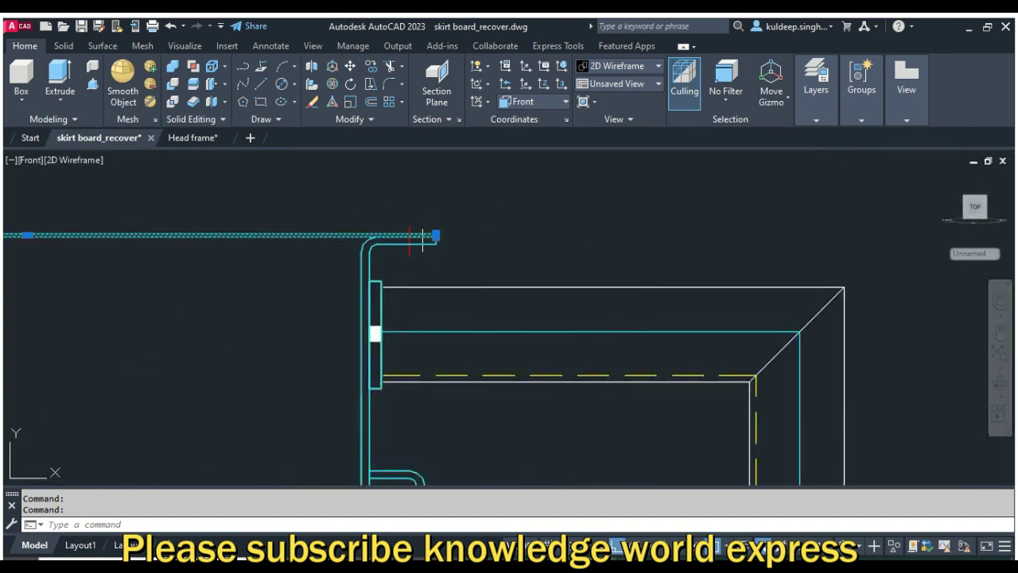
{"action": "scroll", "coordinate": [370, 258], "scroll_direction": "up", "scroll_amount": 3}
{"action": "left_click", "coordinate": [364, 224]}
{"action": "scroll", "coordinate": [362, 229], "scroll_direction": "down", "scroll_amount": 2}
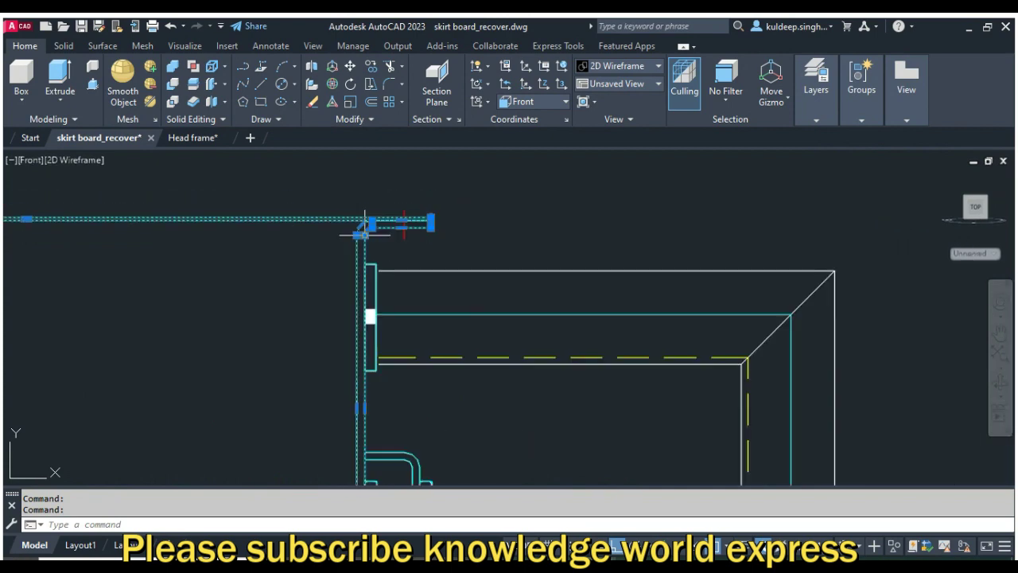
{"action": "scroll", "coordinate": [362, 231], "scroll_direction": "down", "scroll_amount": 1}
{"action": "key", "text": "Escape"}
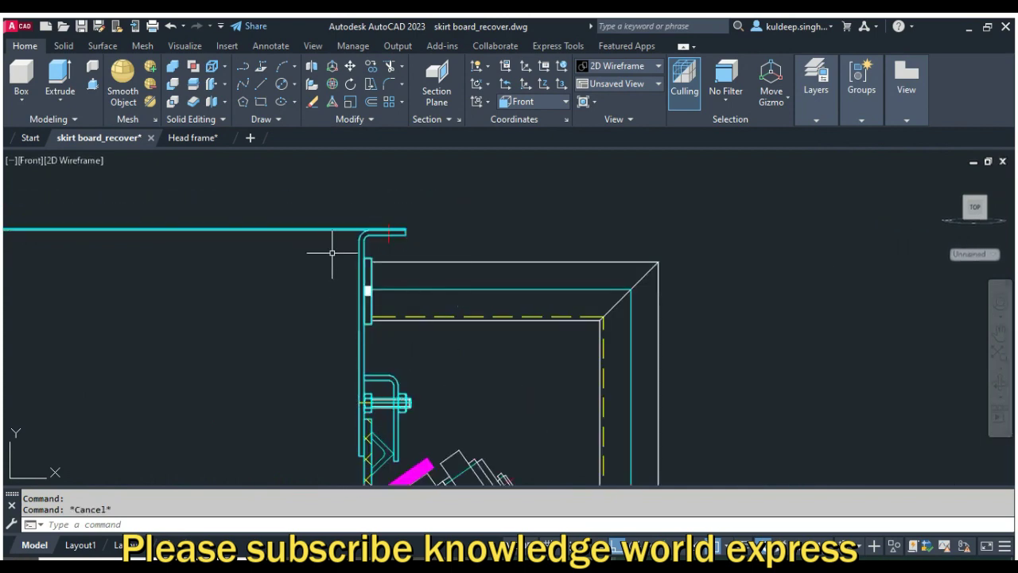
{"action": "scroll", "coordinate": [567, 265], "scroll_direction": "down", "scroll_amount": 1}
{"action": "scroll", "coordinate": [604, 286], "scroll_direction": "down", "scroll_amount": 1}
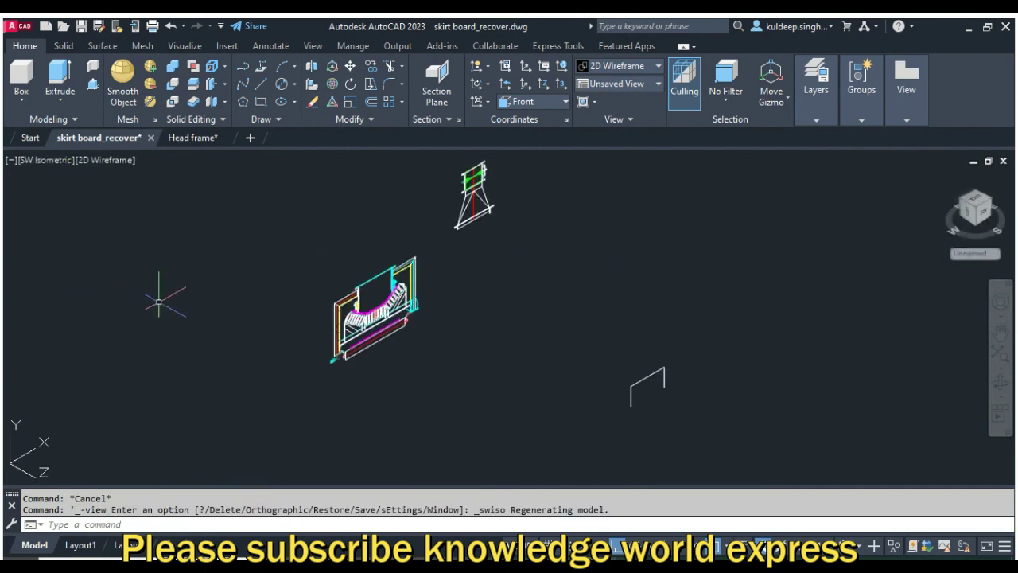
{"action": "scroll", "coordinate": [382, 262], "scroll_direction": "up", "scroll_amount": 5}
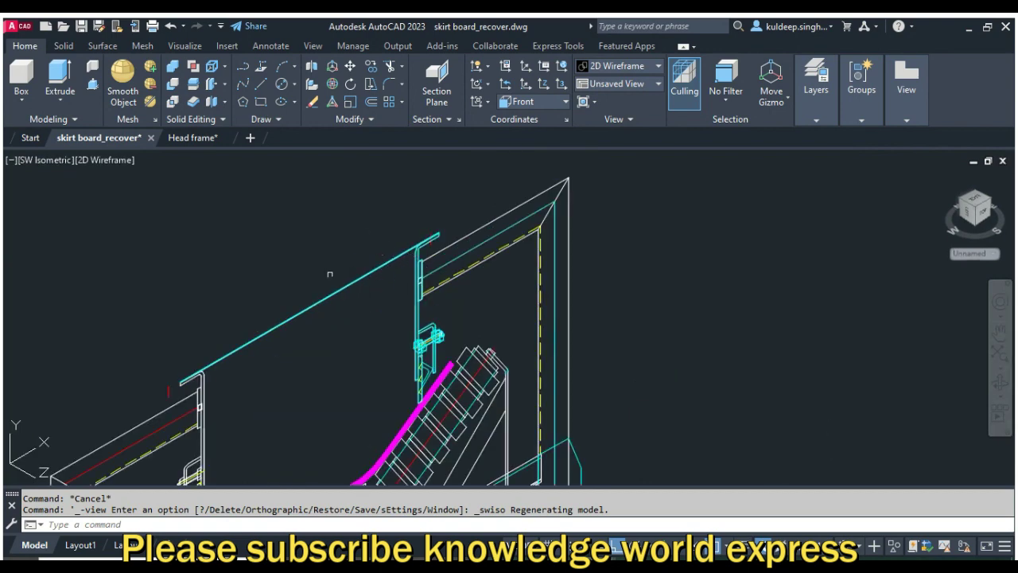
- Extrude the top cyan line and vertical side line -3000 into the 3D skirt board plate
{"action": "left_click", "coordinate": [60, 79]}
{"action": "scroll", "coordinate": [290, 321], "scroll_direction": "up", "scroll_amount": 2}
{"action": "scroll", "coordinate": [290, 321], "scroll_direction": "up", "scroll_amount": 2}
{"action": "left_click", "coordinate": [290, 321]}
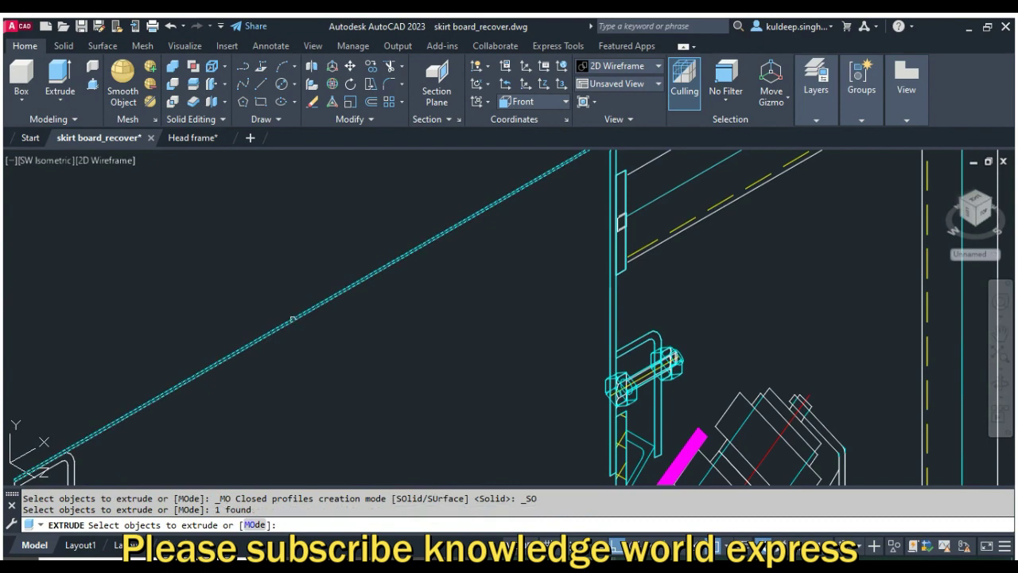
{"action": "scroll", "coordinate": [507, 203], "scroll_direction": "up", "scroll_amount": 2}
{"action": "left_click", "coordinate": [528, 208]}
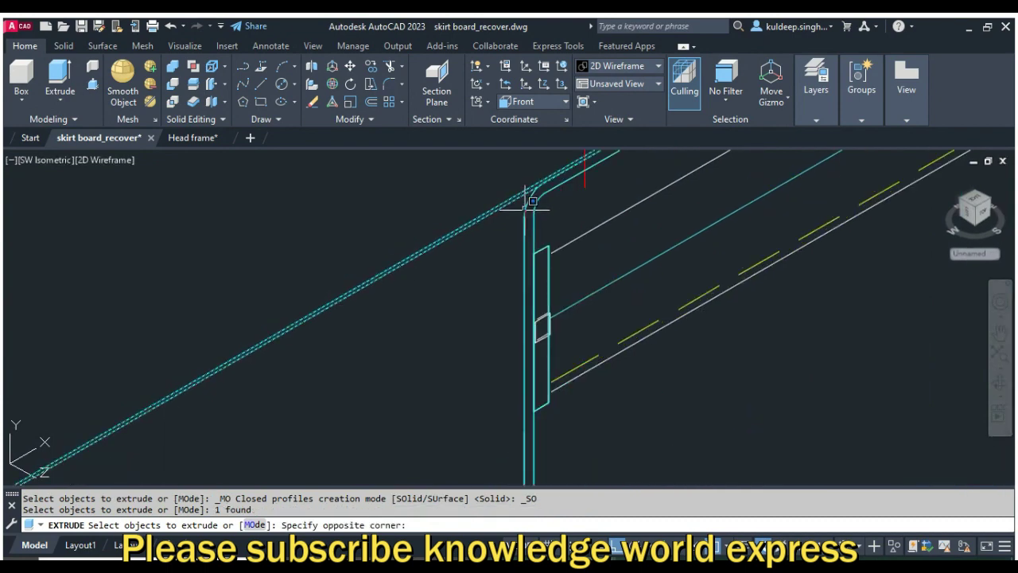
{"action": "left_click", "coordinate": [524, 210]}
{"action": "left_click", "coordinate": [526, 216]}
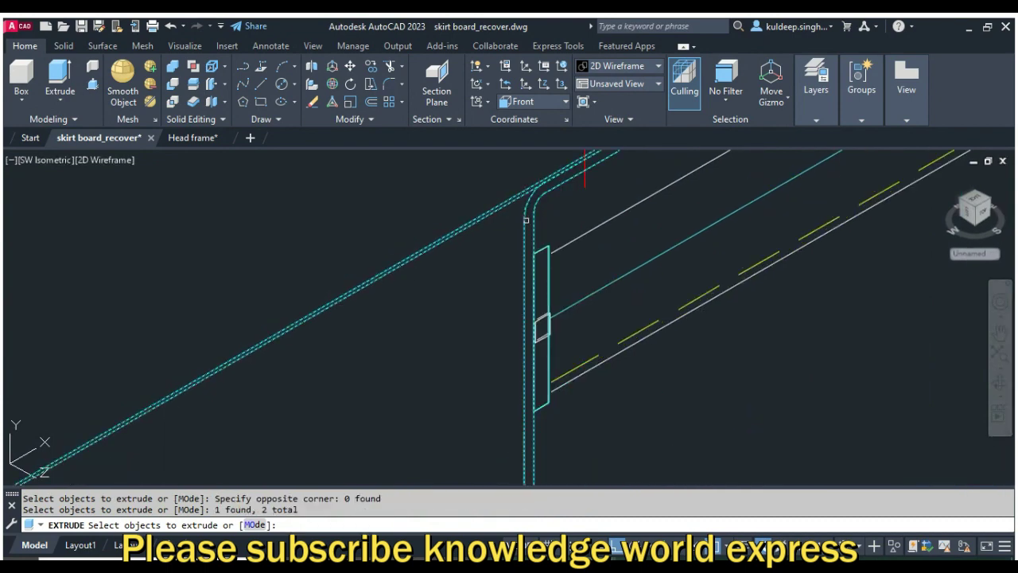
{"action": "scroll", "coordinate": [538, 239], "scroll_direction": "down", "scroll_amount": 2}
{"action": "scroll", "coordinate": [572, 291], "scroll_direction": "up", "scroll_amount": 2}
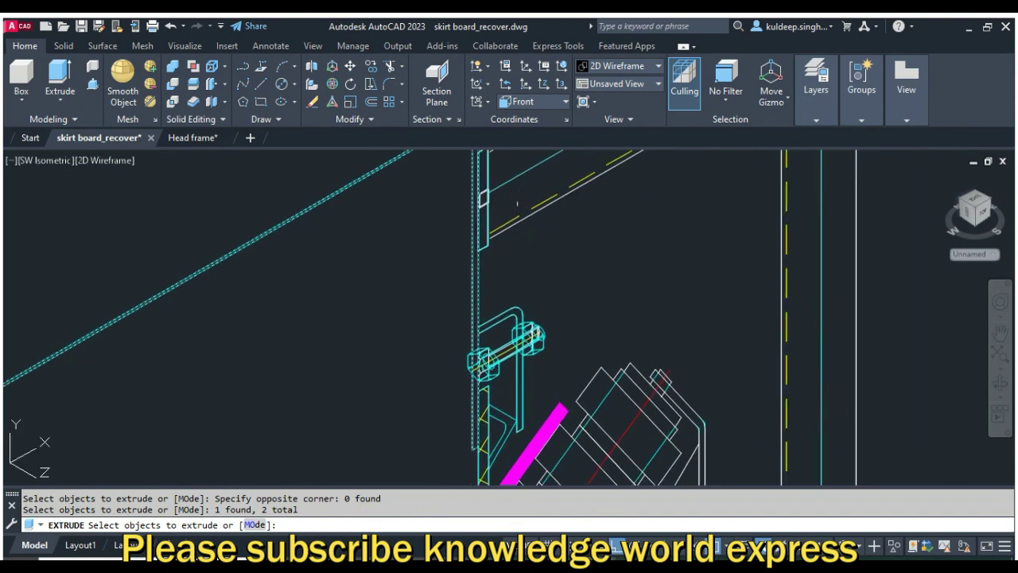
{"action": "key", "text": "Return"}
{"action": "scroll", "coordinate": [501, 272], "scroll_direction": "down", "scroll_amount": 1}
{"action": "scroll", "coordinate": [502, 272], "scroll_direction": "down", "scroll_amount": 3}
{"action": "type", "text": "-3000"}
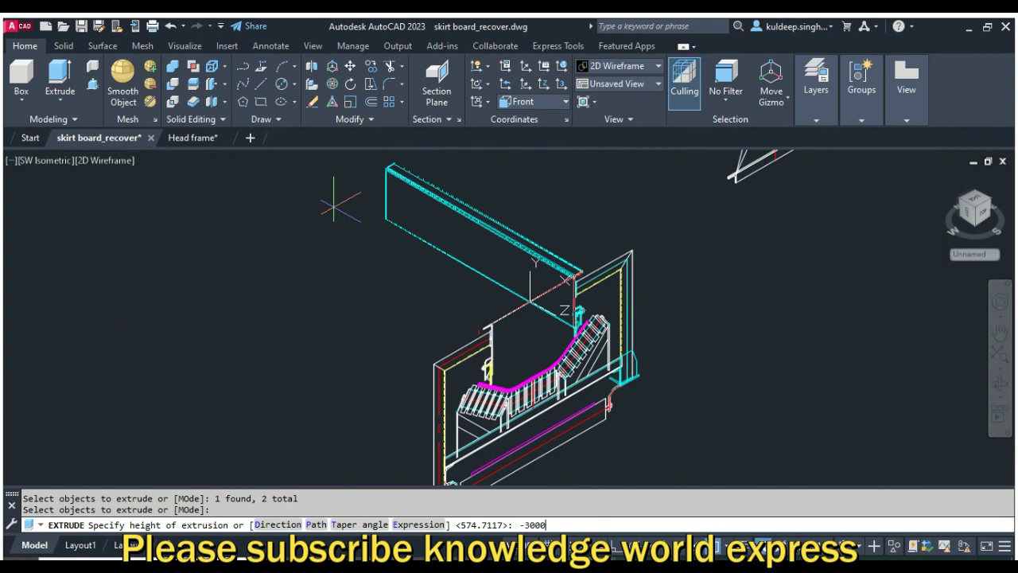
{"action": "key", "text": "Return"}
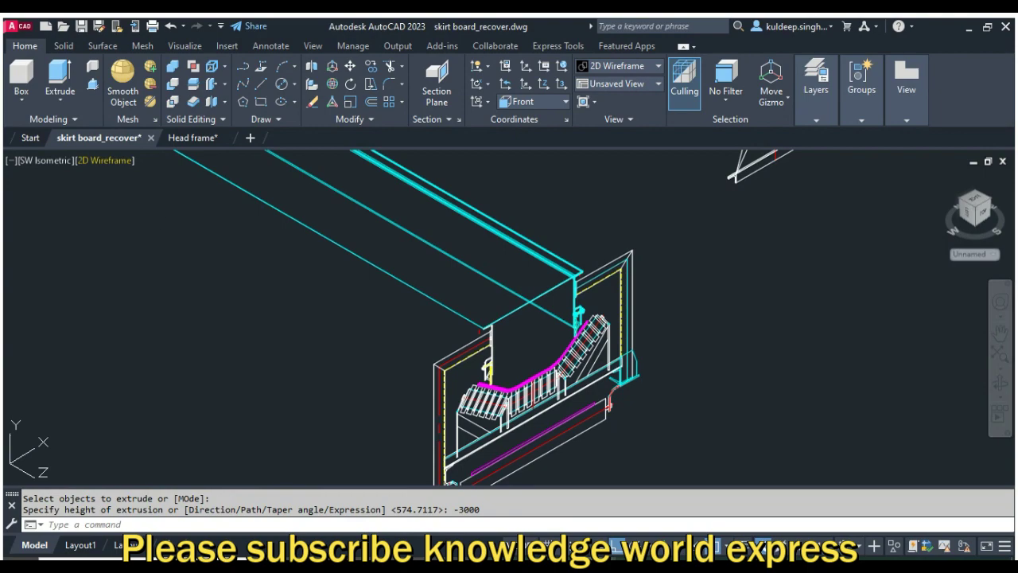
{"action": "mouse_move", "coordinate": [477, 286]}
{"action": "middle_mouse_down", "text": "shift"}
{"action": "mouse_move", "coordinate": [521, 273]}
{"action": "mouse_move", "coordinate": [484, 262]}
{"action": "mouse_move", "coordinate": [484, 273]}
{"action": "mouse_move", "coordinate": [548, 277]}
{"action": "mouse_move", "coordinate": [573, 294]}
{"action": "middle_mouse_up", "text": "shift"}
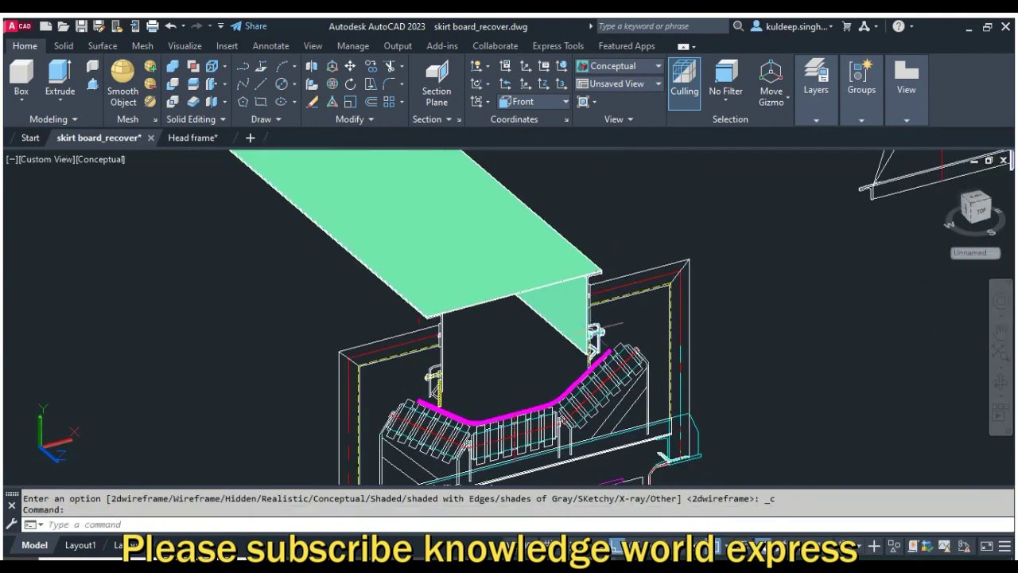
- Erase the stray vertical line from the bracket profile
{"action": "scroll", "coordinate": [588, 337], "scroll_direction": "up", "scroll_amount": 5}
{"action": "scroll", "coordinate": [554, 346], "scroll_direction": "up", "scroll_amount": 1}
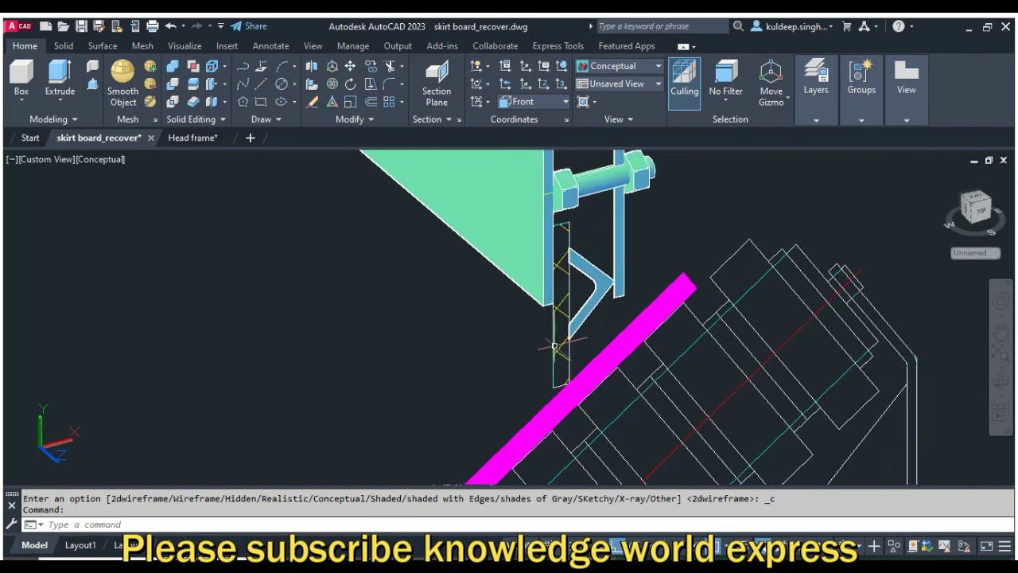
{"action": "left_click", "coordinate": [555, 346]}
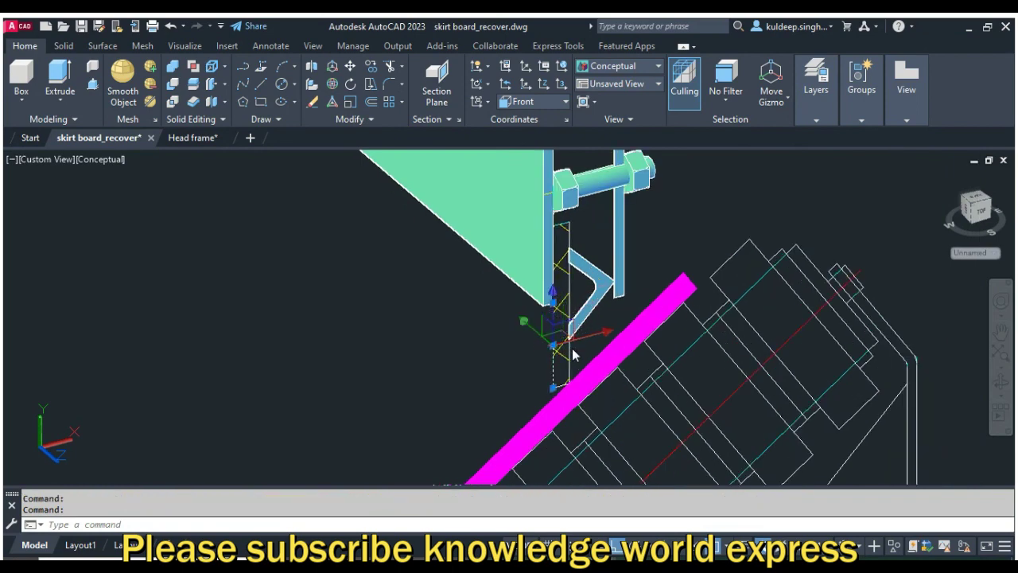
{"action": "key", "text": "Delete"}
- Extrude the three bracket profiles -3000 along the skirt board
{"action": "left_click", "coordinate": [561, 330]}
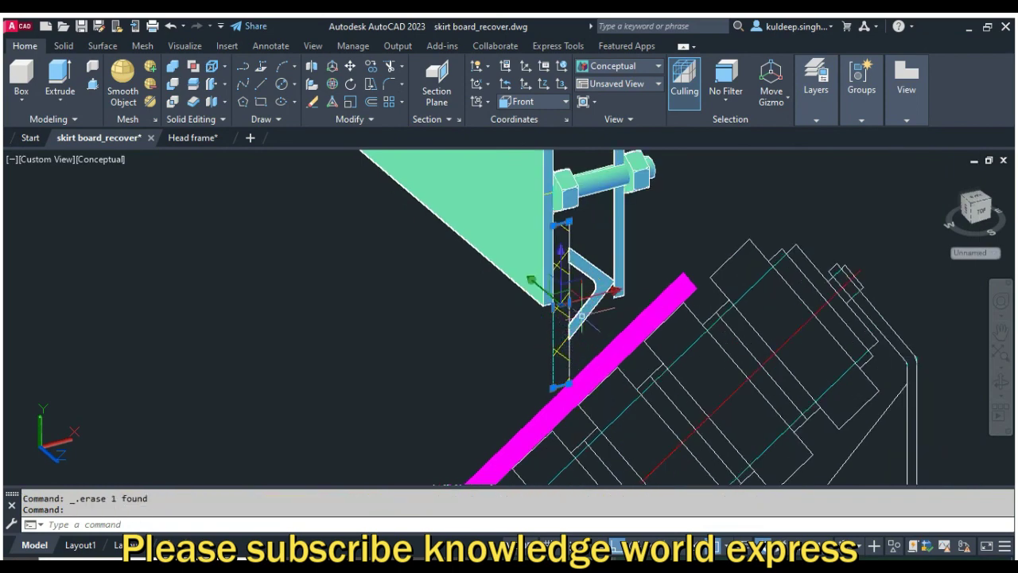
{"action": "scroll", "coordinate": [582, 315], "scroll_direction": "up", "scroll_amount": 2}
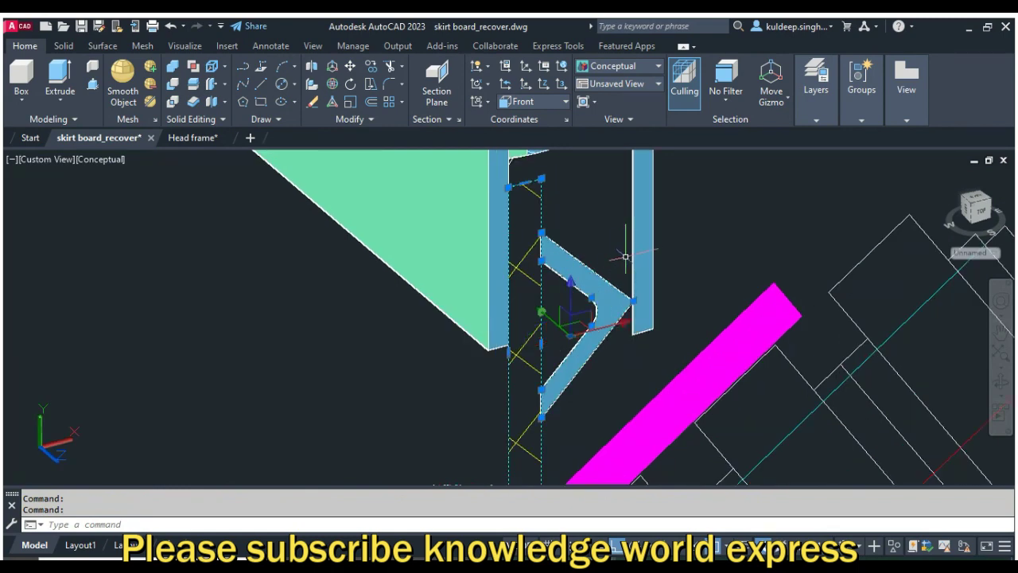
{"action": "scroll", "coordinate": [630, 234], "scroll_direction": "down", "scroll_amount": 2}
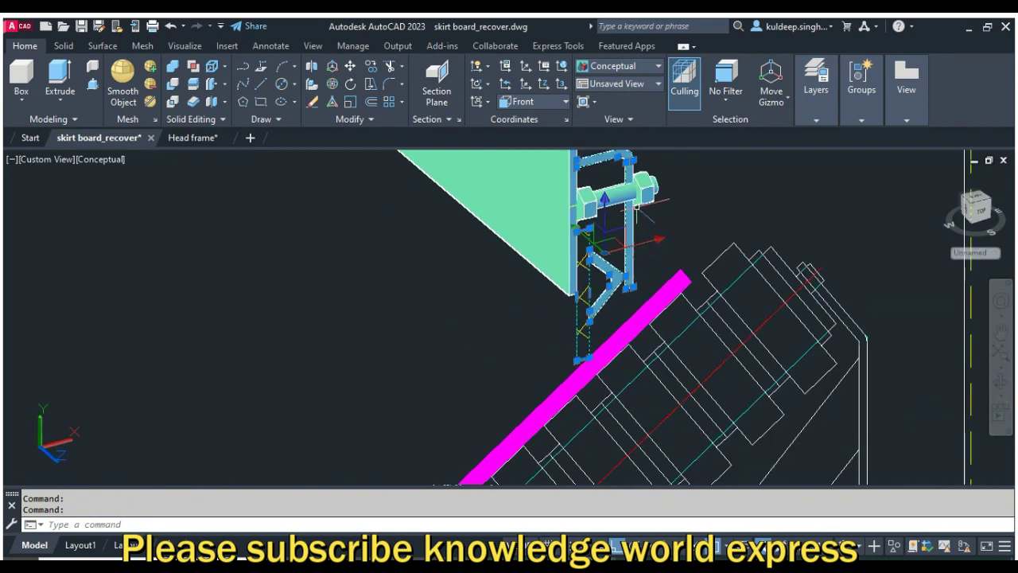
{"action": "scroll", "coordinate": [637, 208], "scroll_direction": "down", "scroll_amount": 1}
{"action": "scroll", "coordinate": [637, 208], "scroll_direction": "down", "scroll_amount": 2}
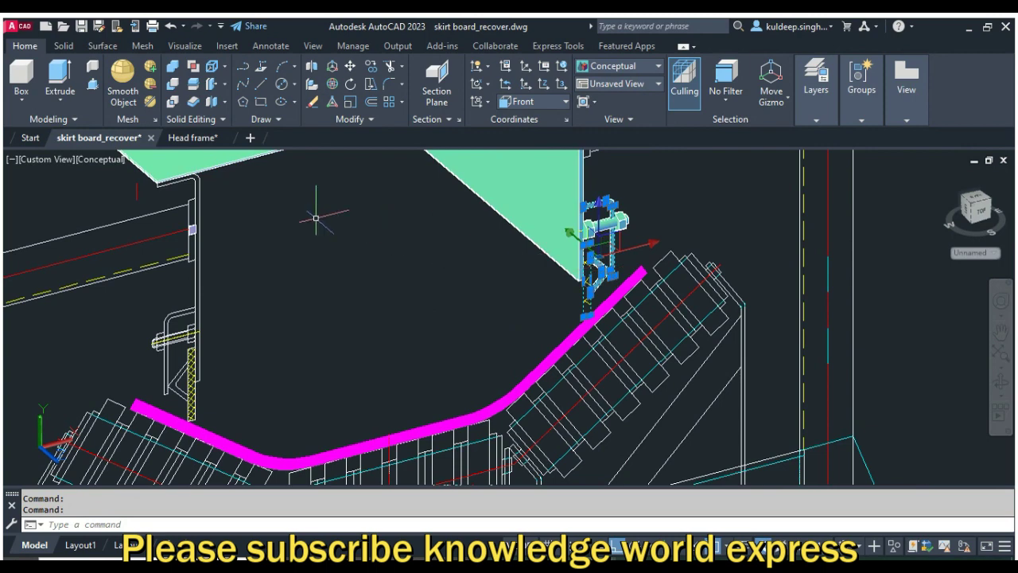
{"action": "left_click", "coordinate": [60, 80]}
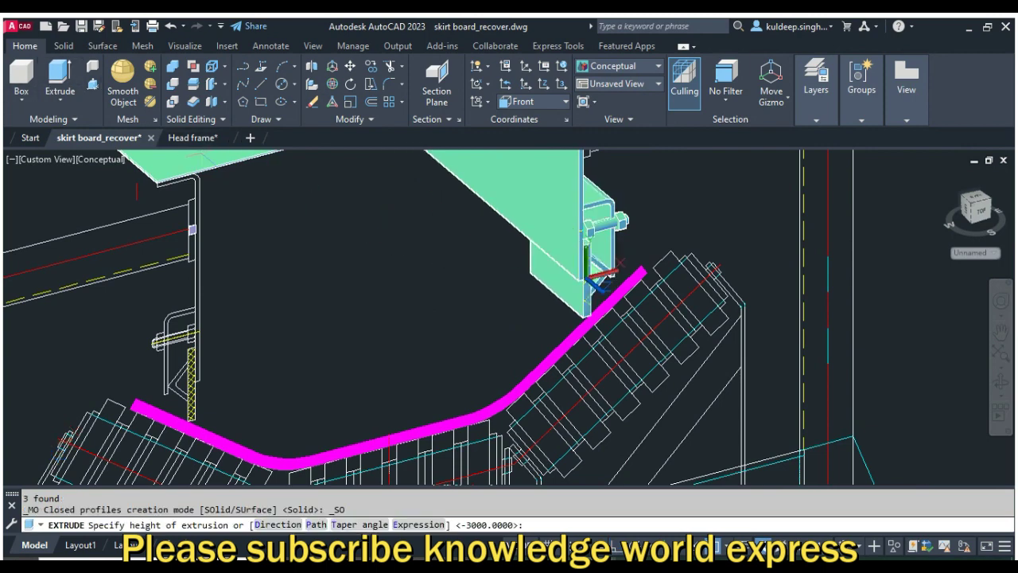
{"action": "scroll", "coordinate": [457, 314], "scroll_direction": "down", "scroll_amount": 5}
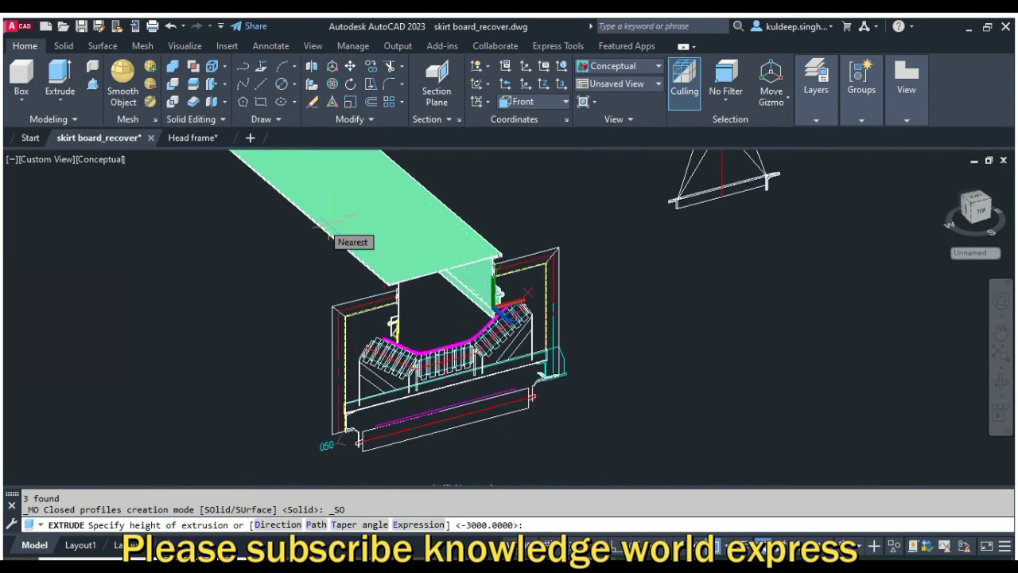
{"action": "type", "text": "-3000"}
{"action": "key", "text": "Return"}
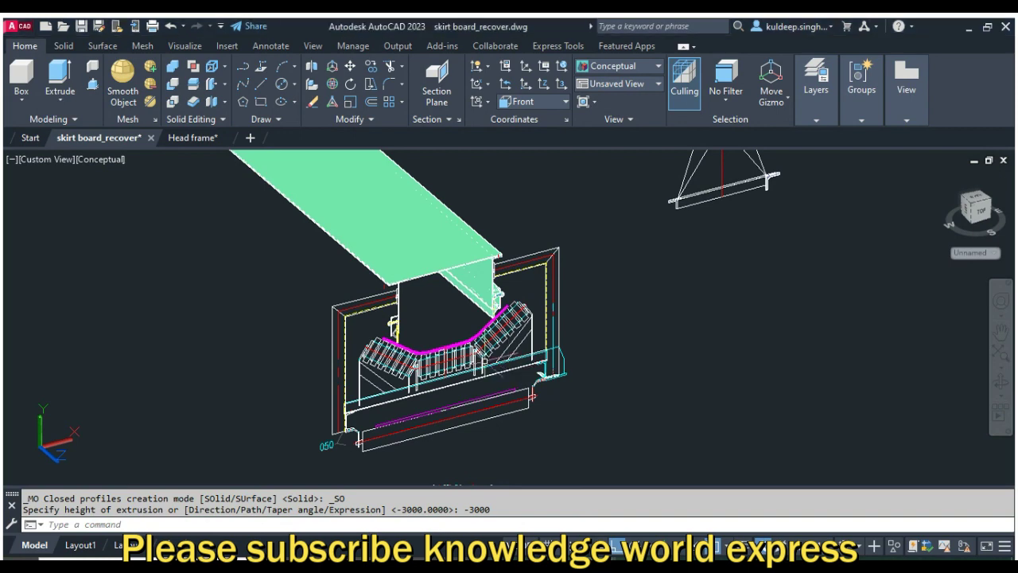
{"action": "scroll", "coordinate": [513, 278], "scroll_direction": "up", "scroll_amount": 2}
{"action": "middle_click_drag", "start_coordinate": [513, 302], "coordinate": [493, 314], "text": "shift"}
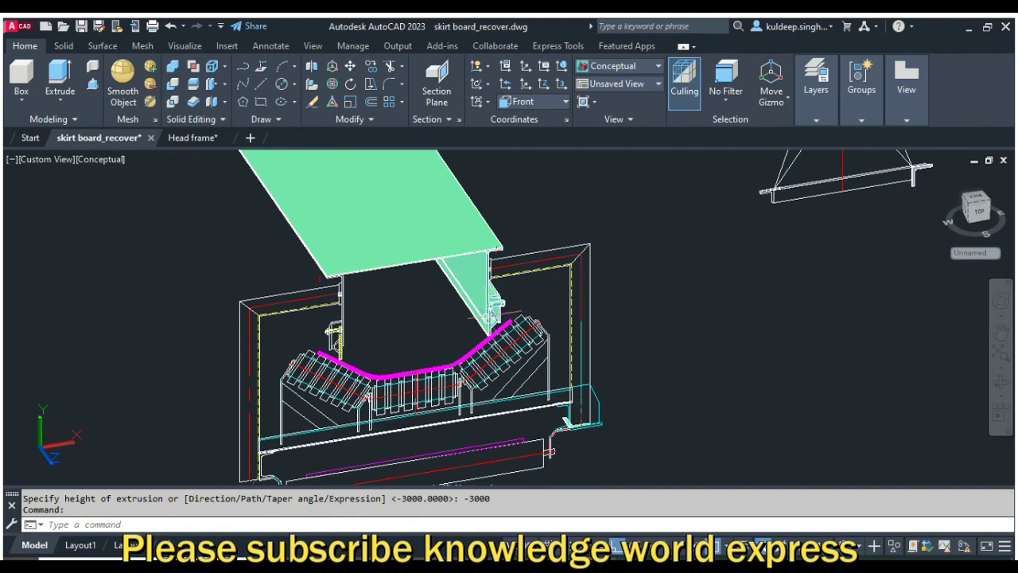
- Extrude the channel-section stringer profile -5000 into a long beam with EXT
{"action": "scroll", "coordinate": [561, 422], "scroll_direction": "up", "scroll_amount": 3}
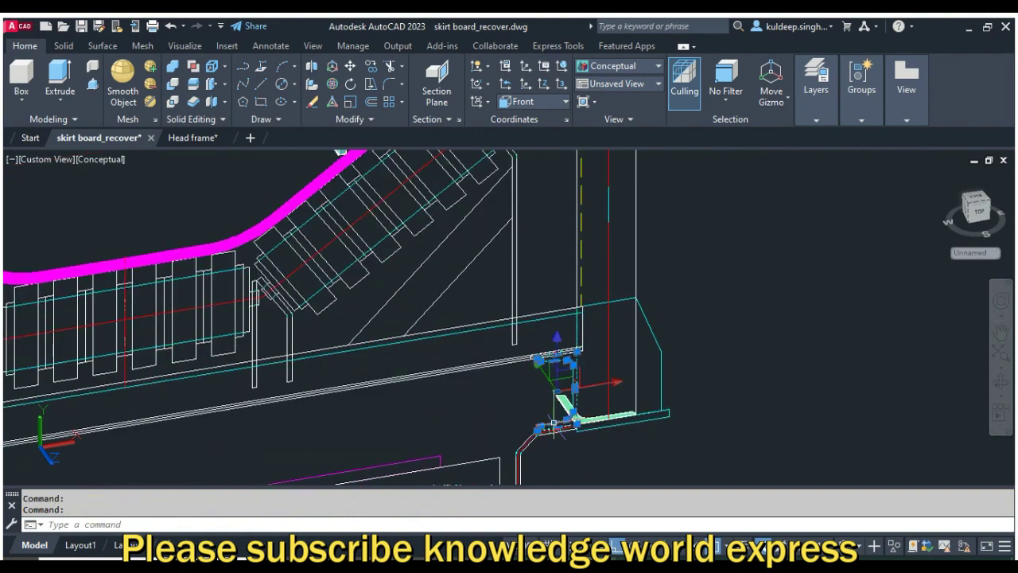
{"action": "scroll", "coordinate": [580, 390], "scroll_direction": "down", "scroll_amount": 4}
{"action": "scroll", "coordinate": [311, 422], "scroll_direction": "up", "scroll_amount": 4}
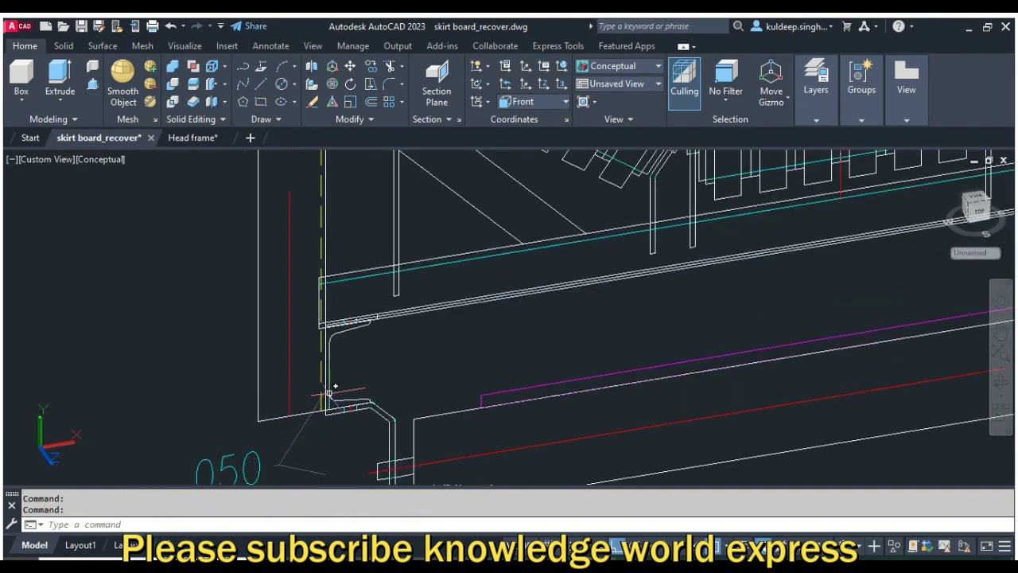
{"action": "scroll", "coordinate": [331, 409], "scroll_direction": "down", "scroll_amount": 3}
{"action": "type", "text": "ext"}
{"action": "key", "text": "Return"}
{"action": "scroll", "coordinate": [355, 323], "scroll_direction": "down", "scroll_amount": 3}
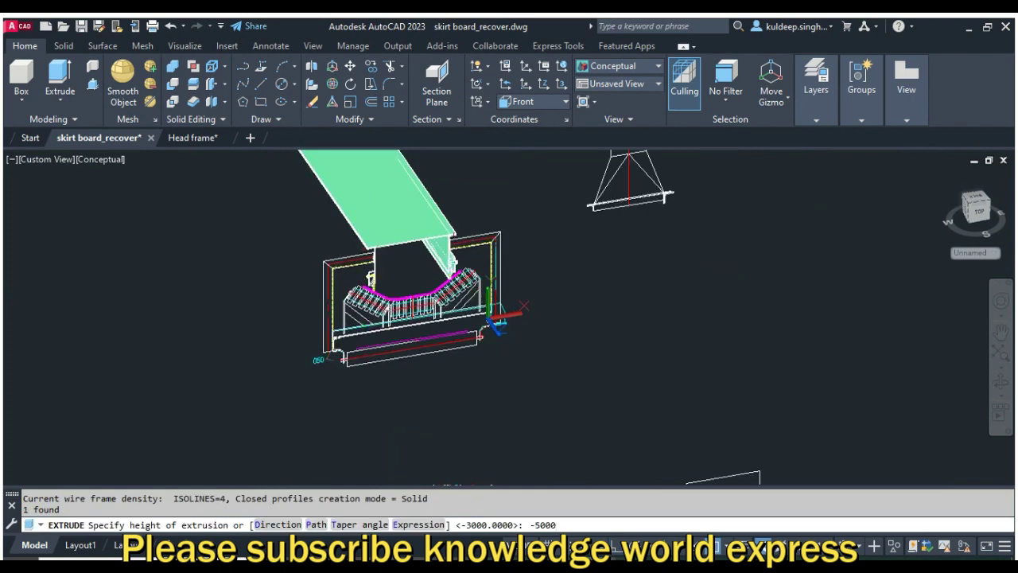
{"action": "key", "text": "Return"}
- Bring the beam foot into view and start extruding its small angle profile
{"action": "mouse_move", "coordinate": [552, 279]}
{"action": "middle_mouse_down", "text": "shift"}
{"action": "mouse_move", "coordinate": [517, 311]}
{"action": "mouse_move", "coordinate": [502, 358]}
{"action": "middle_mouse_up", "text": "shift"}
{"action": "scroll", "coordinate": [503, 374], "scroll_direction": "up", "scroll_amount": 3}
{"action": "scroll", "coordinate": [503, 383], "scroll_direction": "up", "scroll_amount": 3}
{"action": "scroll", "coordinate": [503, 382], "scroll_direction": "up", "scroll_amount": 2}
{"action": "scroll", "coordinate": [502, 374], "scroll_direction": "down", "scroll_amount": 3}
{"action": "scroll", "coordinate": [498, 366], "scroll_direction": "down", "scroll_amount": 2}
{"action": "scroll", "coordinate": [494, 358], "scroll_direction": "down", "scroll_amount": 2}
{"action": "scroll", "coordinate": [493, 357], "scroll_direction": "up", "scroll_amount": 2}
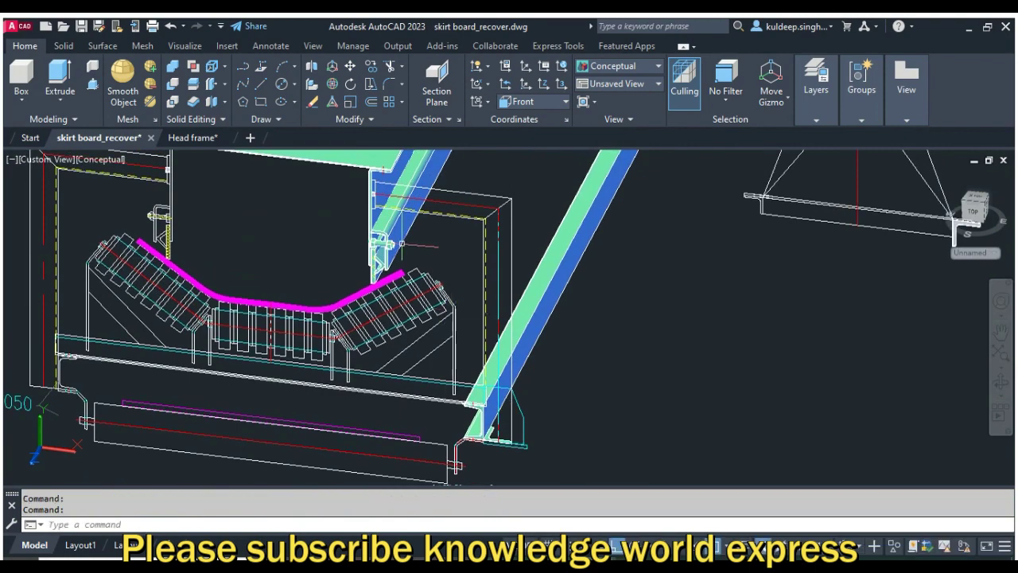
{"action": "scroll", "coordinate": [501, 438], "scroll_direction": "up", "scroll_amount": 2}
{"action": "scroll", "coordinate": [501, 438], "scroll_direction": "up", "scroll_amount": 2}
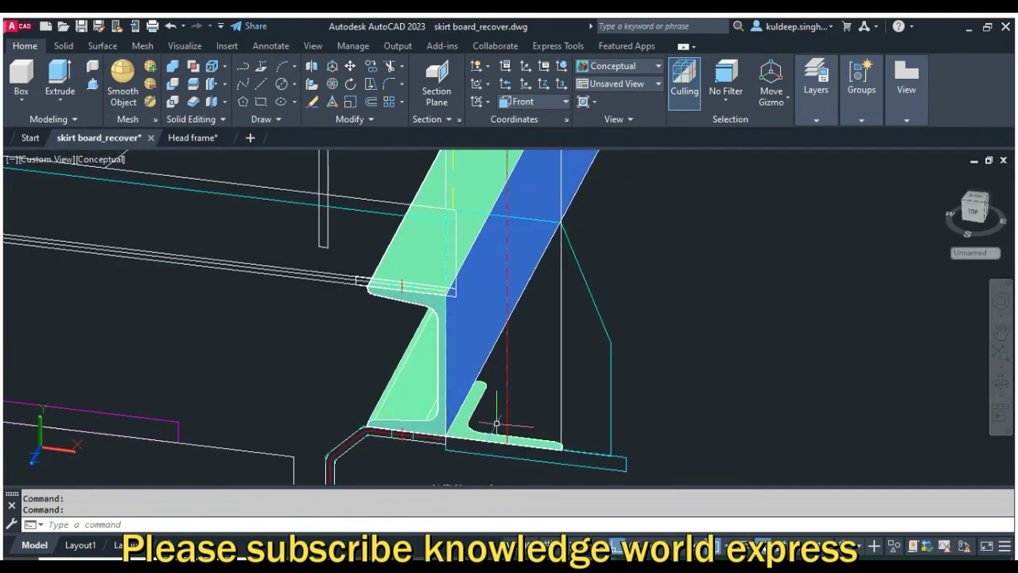
{"action": "scroll", "coordinate": [493, 425], "scroll_direction": "up", "scroll_amount": 1}
{"action": "scroll", "coordinate": [529, 428], "scroll_direction": "down", "scroll_amount": 1}
{"action": "mouse_move", "coordinate": [529, 428]}
{"action": "middle_mouse_down", "text": "shift"}
{"action": "mouse_move", "coordinate": [520, 416]}
{"action": "mouse_move", "coordinate": [541, 432]}
{"action": "middle_mouse_up", "text": "shift"}
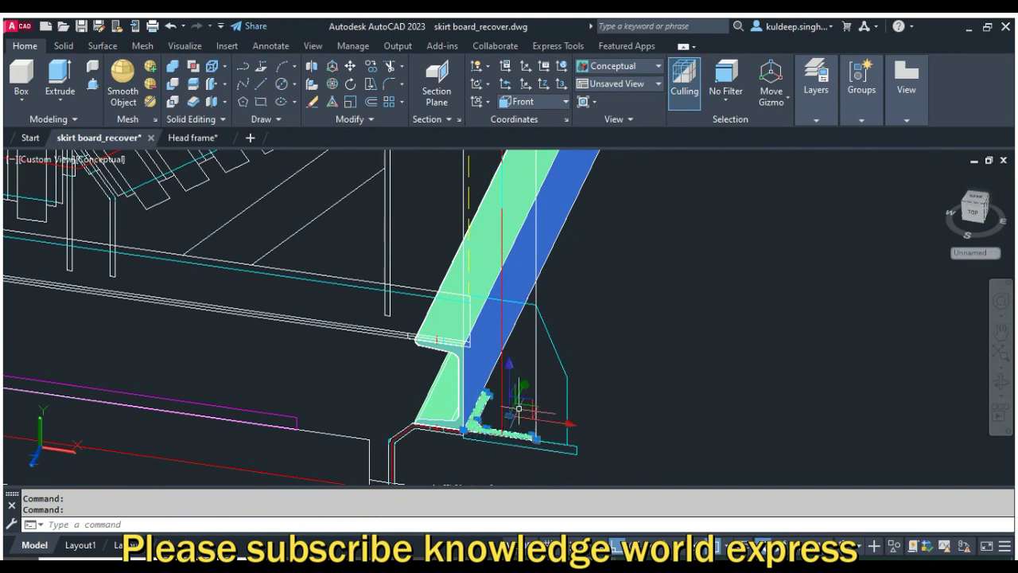
{"action": "scroll", "coordinate": [485, 418], "scroll_direction": "down", "scroll_amount": 3}
{"action": "left_click", "coordinate": [60, 79]}
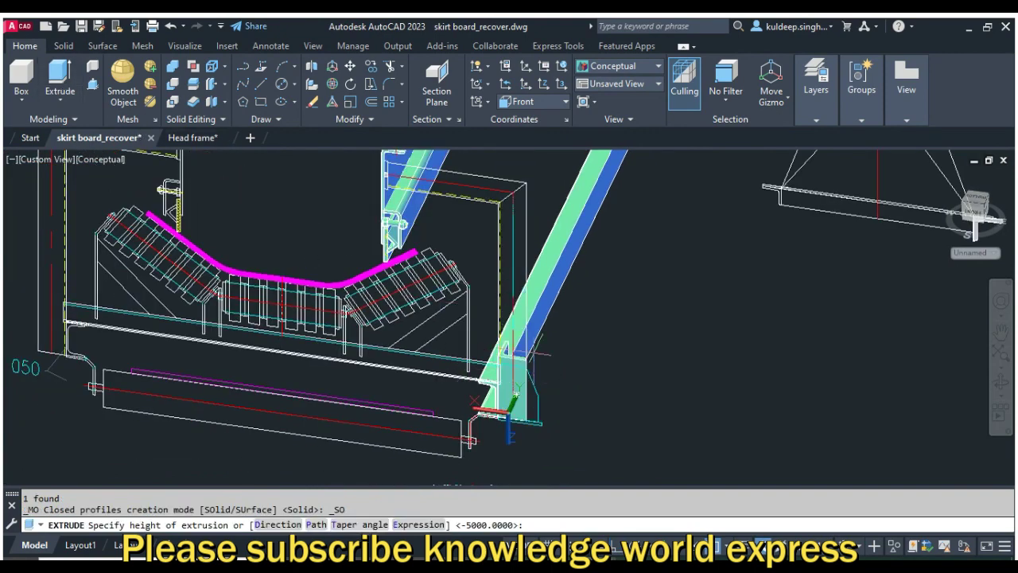
- Choose the Path option and pick the beam line as the extrusion path
{"action": "left_click", "coordinate": [316, 524]}
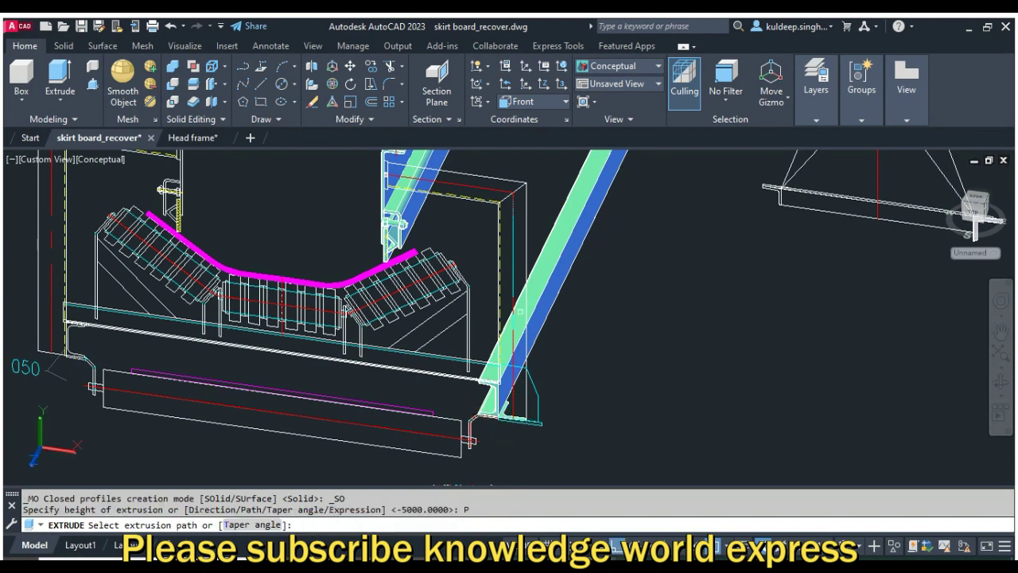
{"action": "scroll", "coordinate": [516, 309], "scroll_direction": "up", "scroll_amount": 1}
{"action": "scroll", "coordinate": [510, 305], "scroll_direction": "up", "scroll_amount": 1}
{"action": "scroll", "coordinate": [506, 298], "scroll_direction": "up", "scroll_amount": 1}
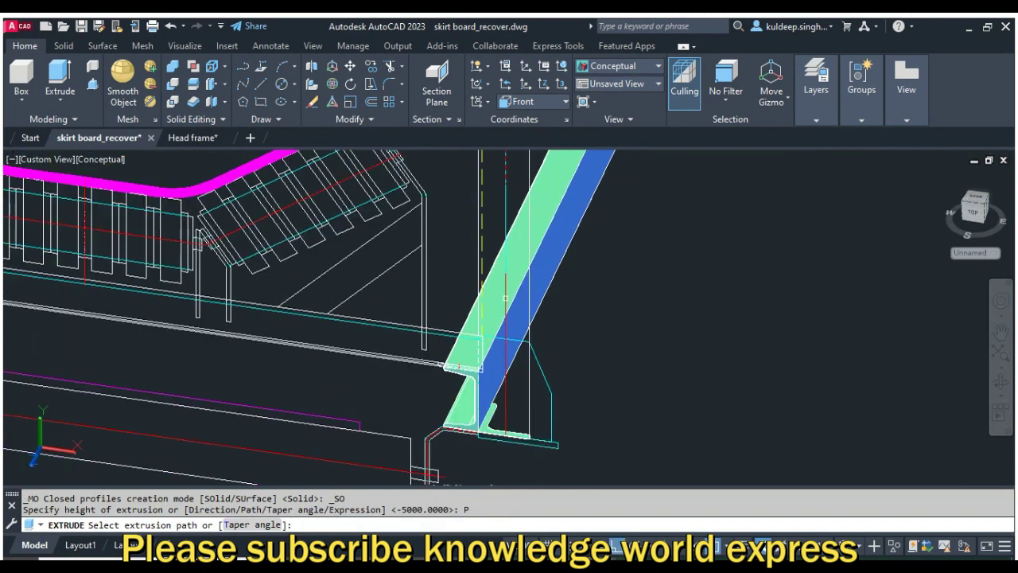
{"action": "left_click", "coordinate": [505, 205]}
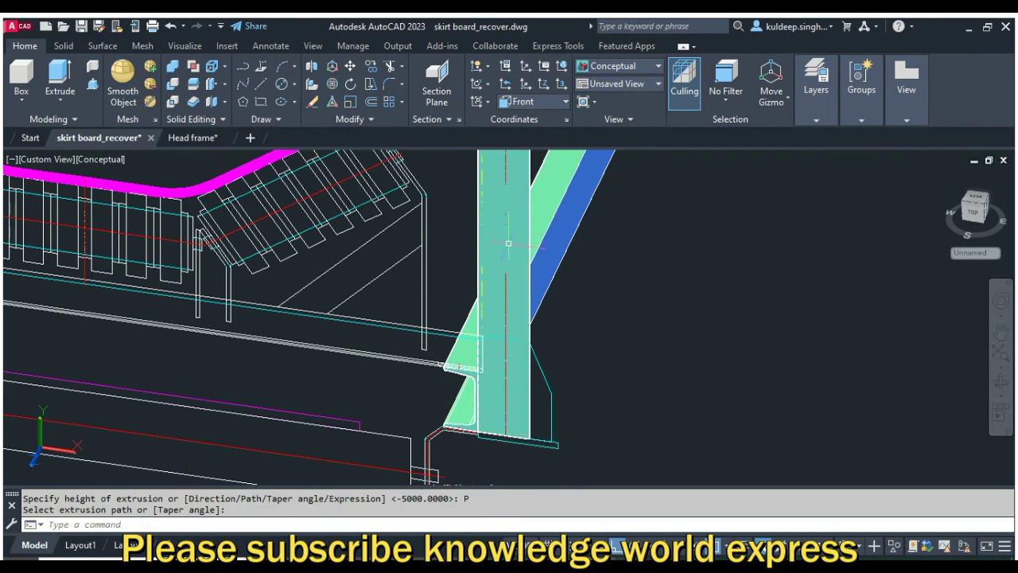
{"action": "scroll", "coordinate": [507, 215], "scroll_direction": "down", "scroll_amount": 1}
{"action": "scroll", "coordinate": [513, 235], "scroll_direction": "down", "scroll_amount": 1}
{"action": "scroll", "coordinate": [518, 248], "scroll_direction": "down", "scroll_amount": 1}
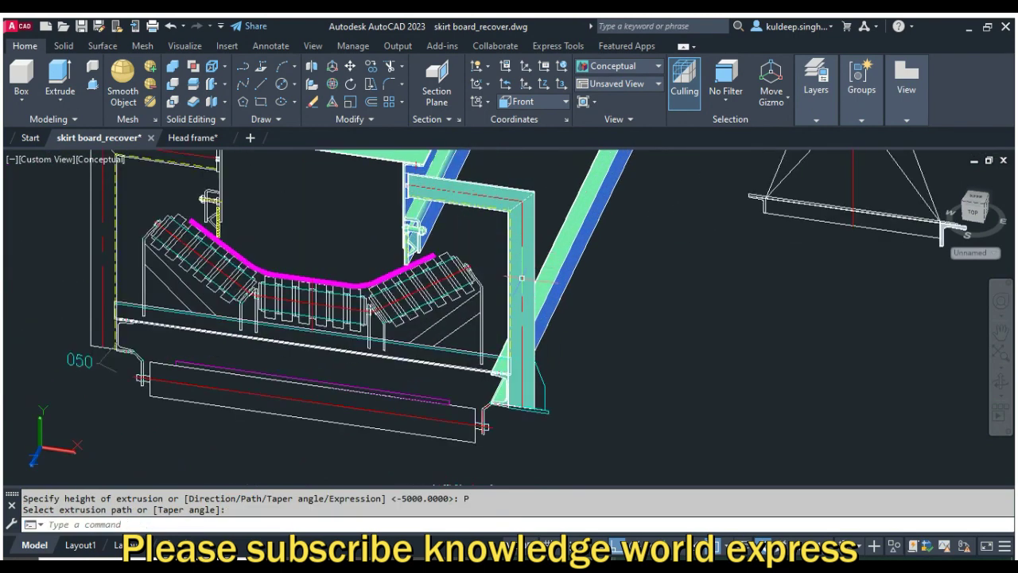
- Cancel the repeated extrusion and select the side profile at the column foot
{"action": "key", "text": "space"}
{"action": "key", "text": "Escape"}
{"action": "key", "text": "Escape"}
{"action": "scroll", "coordinate": [569, 389], "scroll_direction": "up", "scroll_amount": 1}
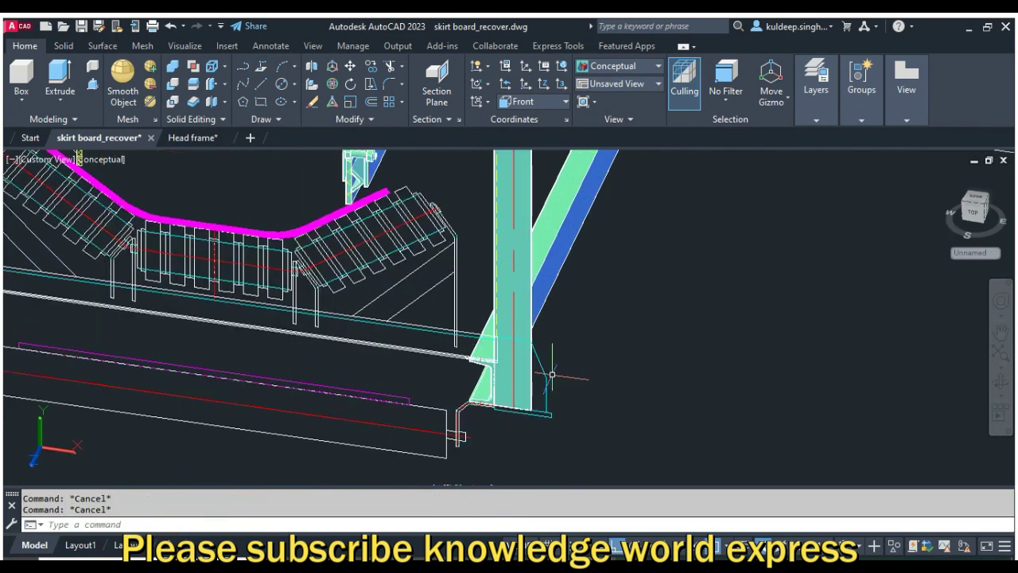
{"action": "left_click", "coordinate": [538, 368]}
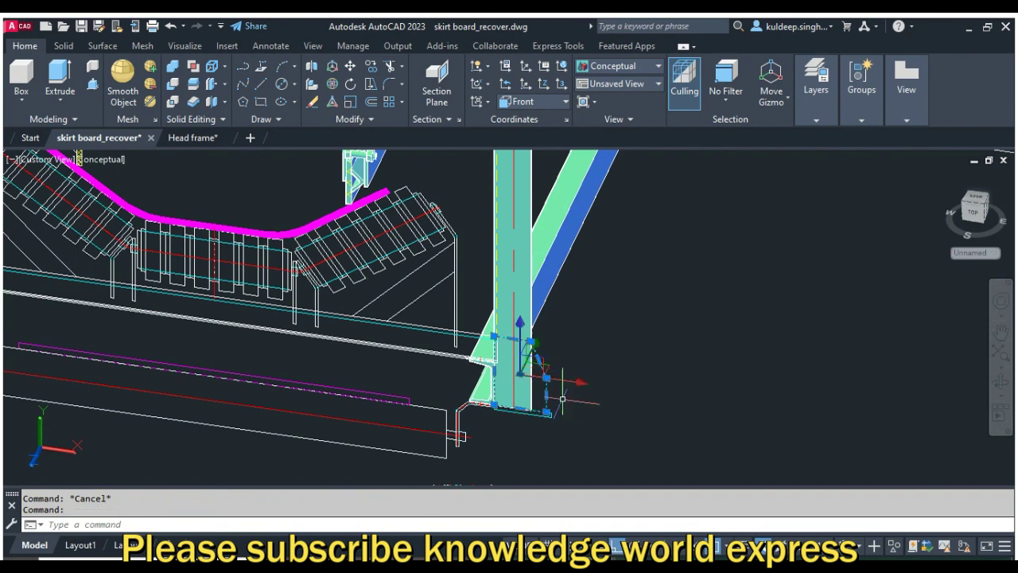
- Extrude the column-foot side profile 10 units into a plate
{"action": "scroll", "coordinate": [549, 414], "scroll_direction": "up", "scroll_amount": 2}
{"action": "scroll", "coordinate": [552, 416], "scroll_direction": "up", "scroll_amount": 1}
{"action": "scroll", "coordinate": [551, 416], "scroll_direction": "down", "scroll_amount": 2}
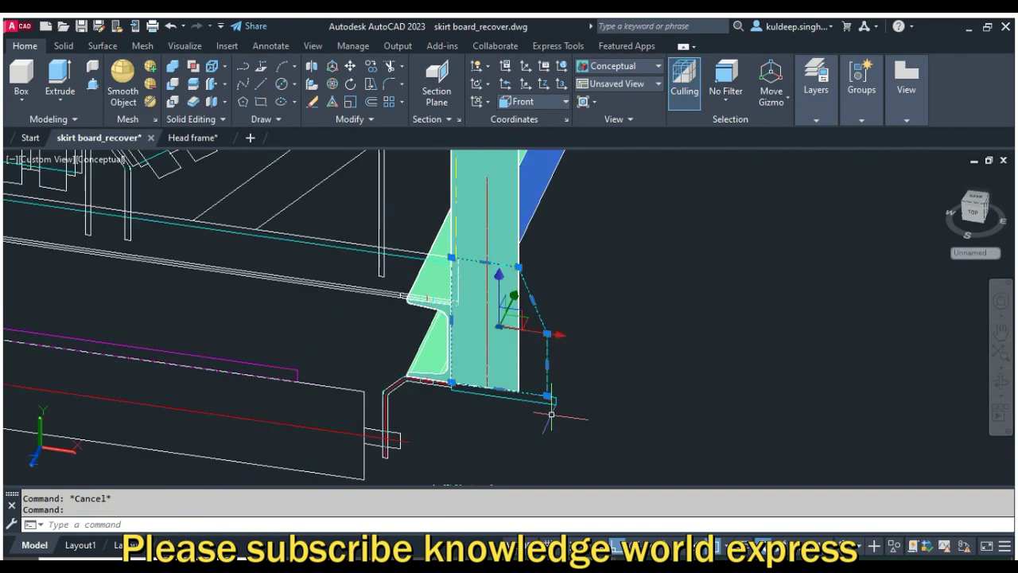
{"action": "left_click", "coordinate": [67, 73]}
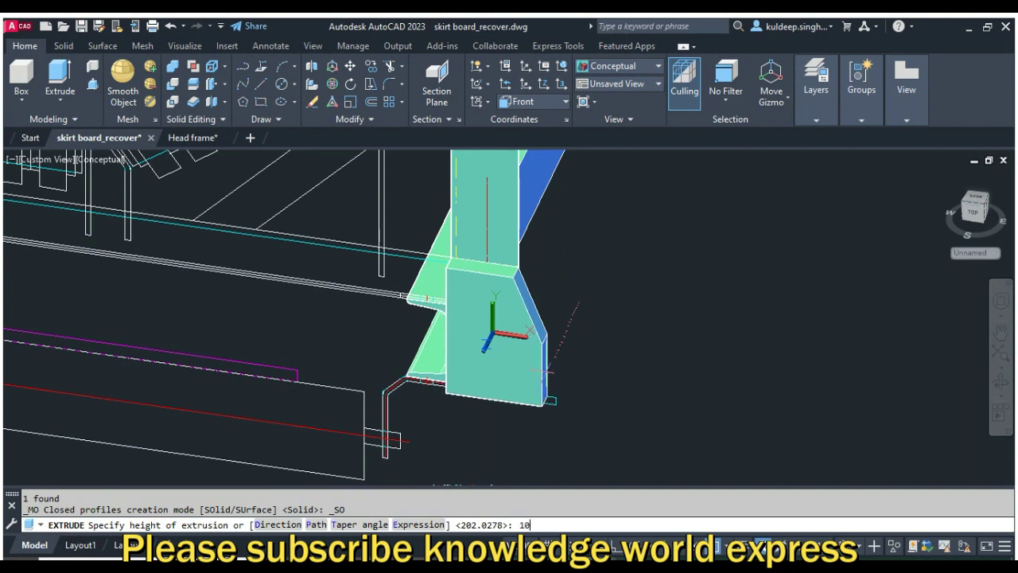
{"action": "key", "text": "Return"}
- Select two inverted-L side frame profiles and start extruding them
{"action": "scroll", "coordinate": [609, 396], "scroll_direction": "up", "scroll_amount": 1}
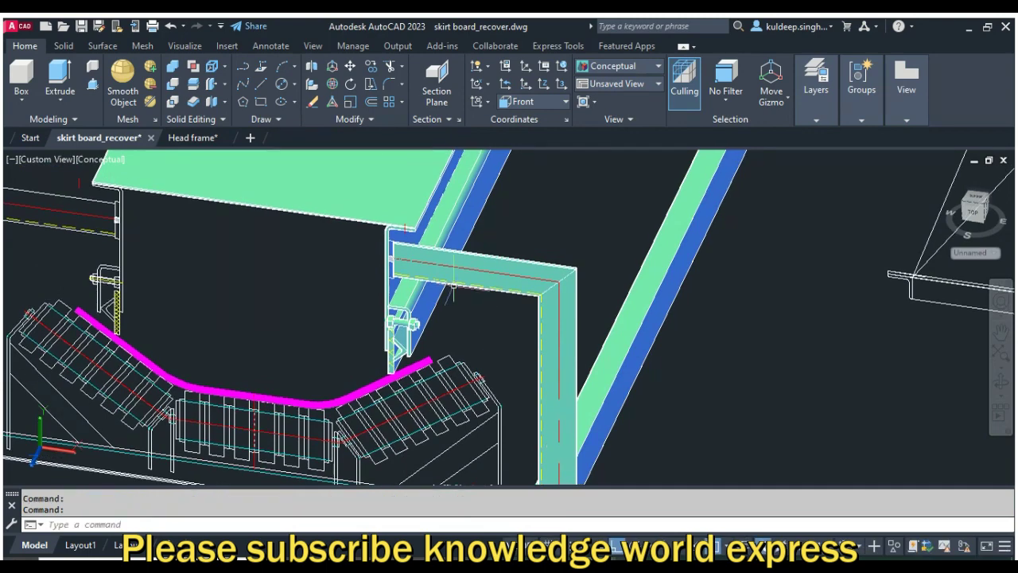
{"action": "scroll", "coordinate": [453, 285], "scroll_direction": "up", "scroll_amount": 3}
{"action": "scroll", "coordinate": [341, 285], "scroll_direction": "up", "scroll_amount": 2}
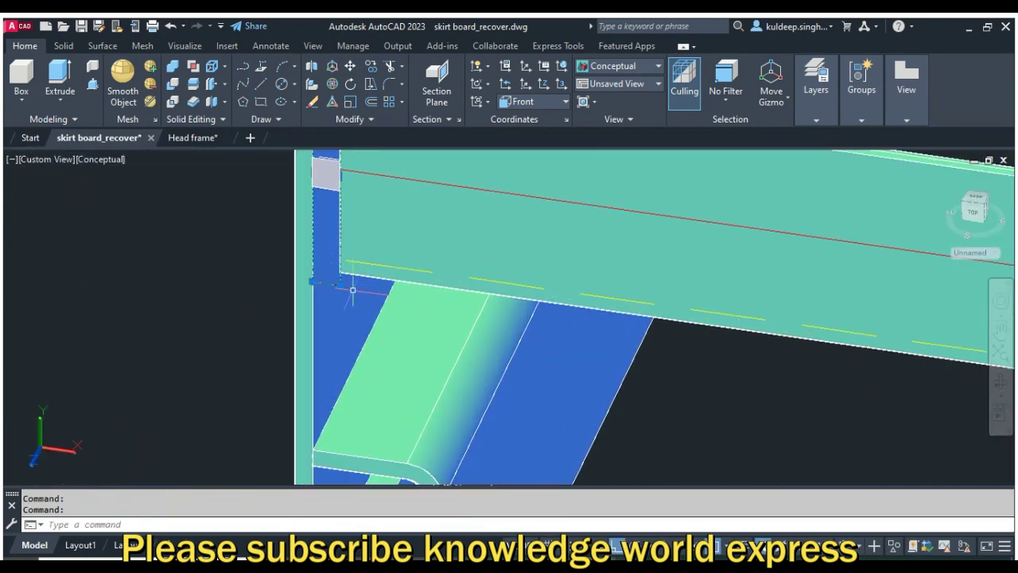
{"action": "scroll", "coordinate": [340, 284], "scroll_direction": "down", "scroll_amount": 3}
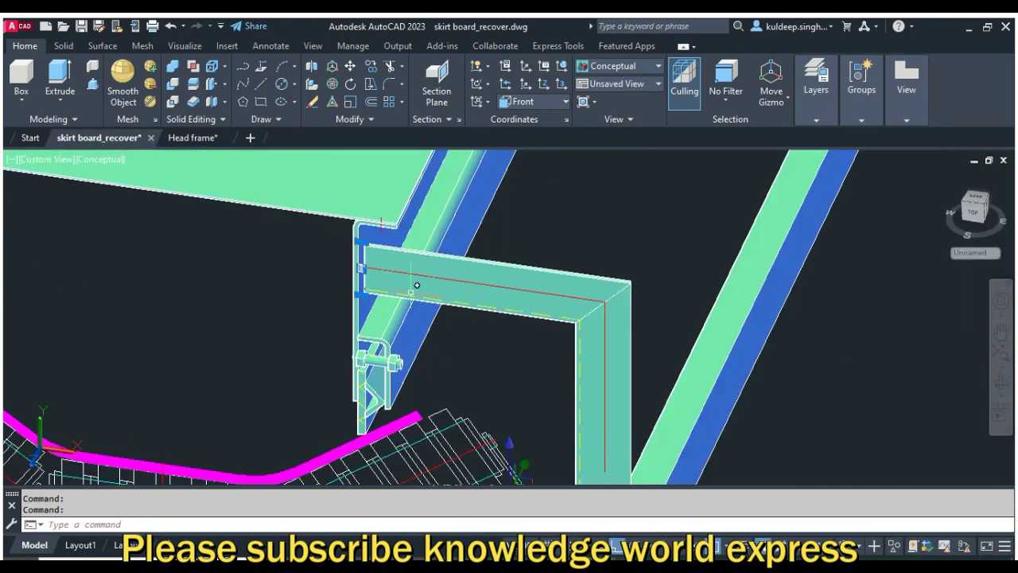
{"action": "left_click", "coordinate": [60, 78]}
{"action": "scroll", "coordinate": [381, 222], "scroll_direction": "down", "scroll_amount": 3}
{"action": "type", "text": "-95"}
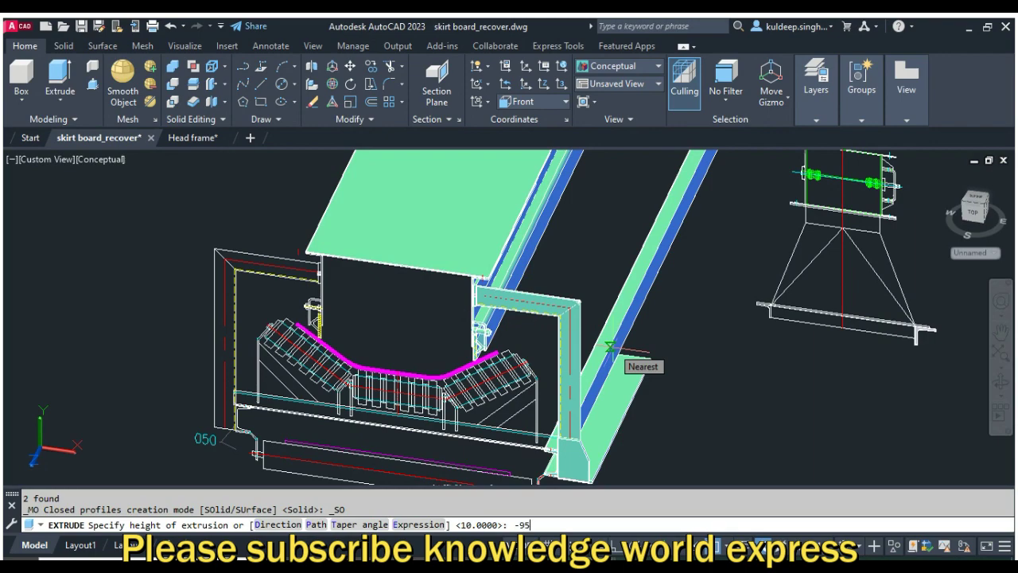
- Extrude the two inverted-L side frame profiles to a height of -95
{"action": "key", "text": "Return"}
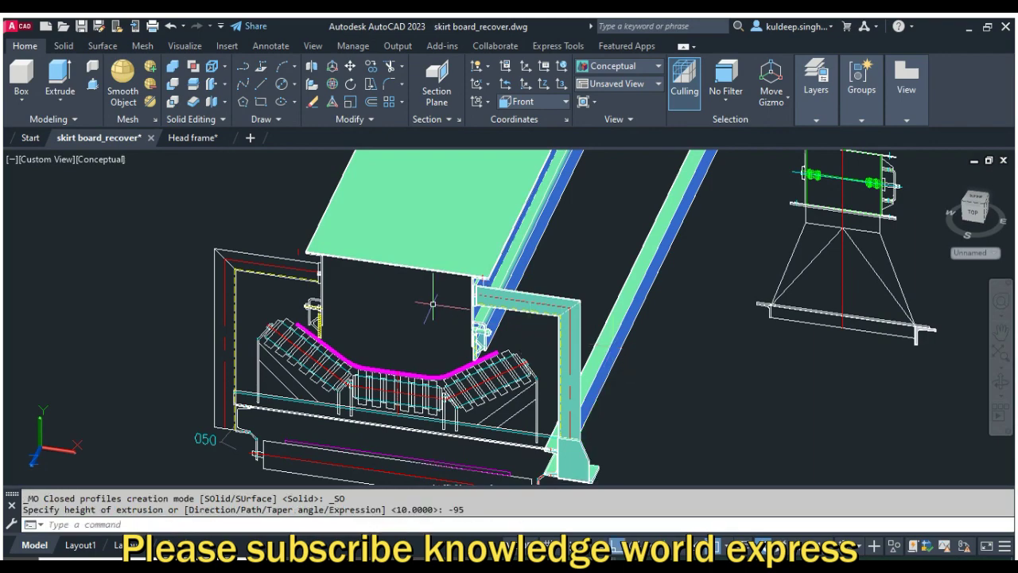
{"action": "scroll", "coordinate": [531, 296], "scroll_direction": "up", "scroll_amount": 5}
{"action": "mouse_move", "coordinate": [557, 387]}
{"action": "middle_mouse_down", "text": "shift"}
{"action": "mouse_move", "coordinate": [485, 322]}
{"action": "mouse_move", "coordinate": [532, 317]}
{"action": "middle_mouse_up", "text": "shift"}
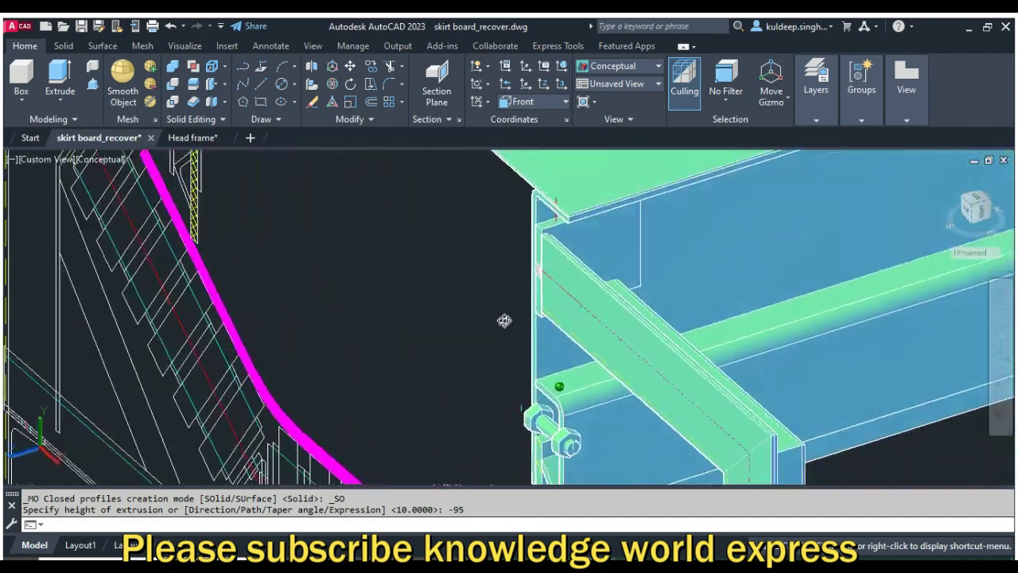
- Orbit and zoom around the skirt board and support frame to inspect the new solids
{"action": "mouse_move", "coordinate": [562, 317]}
{"action": "middle_mouse_down", "text": "shift"}
{"action": "mouse_move", "coordinate": [518, 403]}
{"action": "mouse_move", "coordinate": [432, 387]}
{"action": "mouse_move", "coordinate": [372, 392]}
{"action": "middle_mouse_up", "text": "shift"}
{"action": "scroll", "coordinate": [372, 392], "scroll_direction": "up", "scroll_amount": 1}
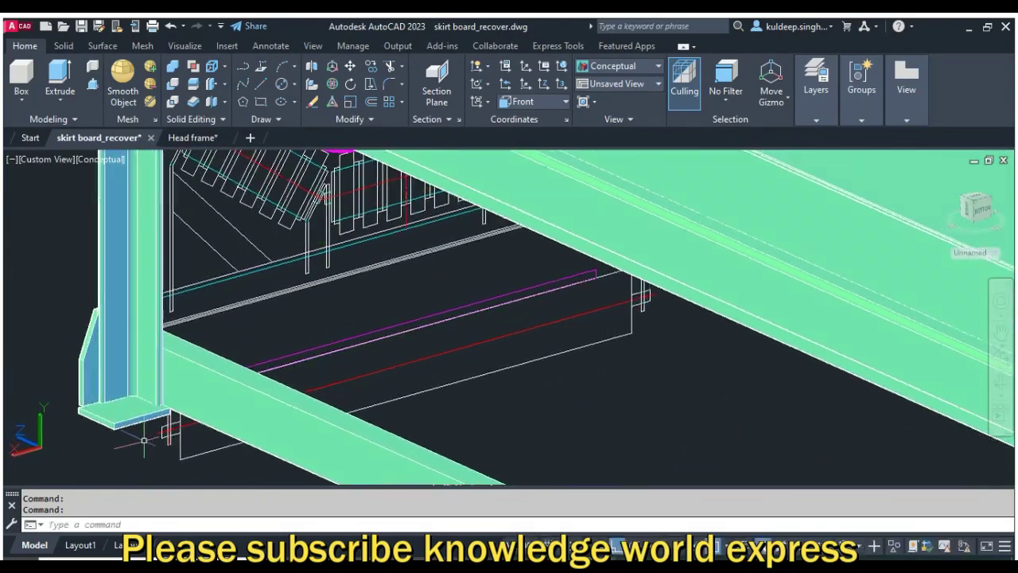
{"action": "scroll", "coordinate": [350, 382], "scroll_direction": "up", "scroll_amount": 1}
{"action": "scroll", "coordinate": [318, 370], "scroll_direction": "up", "scroll_amount": 1}
{"action": "scroll", "coordinate": [300, 357], "scroll_direction": "down", "scroll_amount": 1}
{"action": "scroll", "coordinate": [300, 357], "scroll_direction": "down", "scroll_amount": 3}
{"action": "mouse_move", "coordinate": [301, 358]}
{"action": "middle_mouse_down", "text": "shift"}
{"action": "mouse_move", "coordinate": [280, 320]}
{"action": "mouse_move", "coordinate": [448, 337]}
{"action": "middle_mouse_up", "text": "shift"}
{"action": "scroll", "coordinate": [448, 336], "scroll_direction": "up", "scroll_amount": 1}
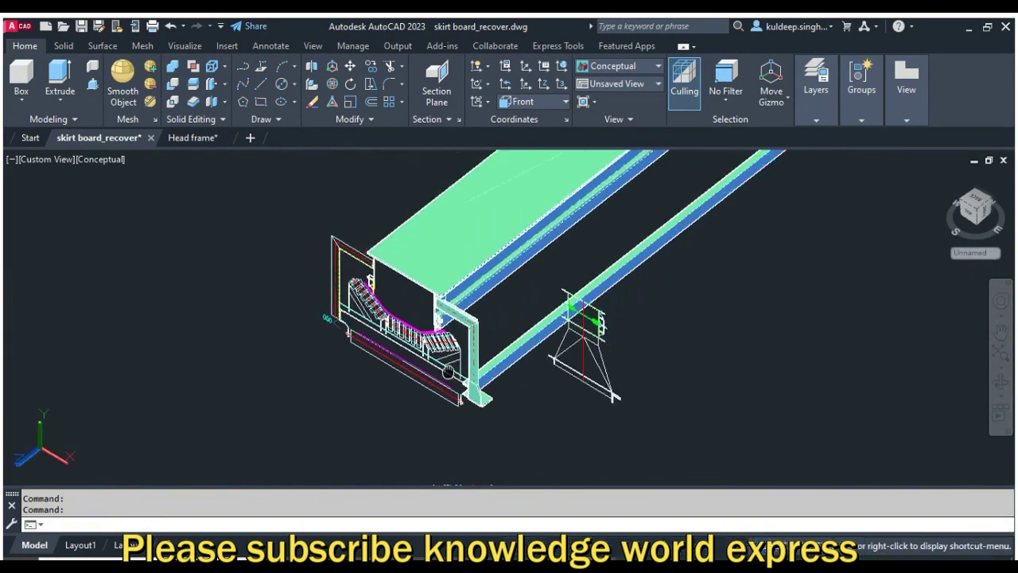
{"action": "scroll", "coordinate": [422, 330], "scroll_direction": "up", "scroll_amount": 1}
{"action": "scroll", "coordinate": [390, 322], "scroll_direction": "up", "scroll_amount": 2}
{"action": "scroll", "coordinate": [371, 318], "scroll_direction": "down", "scroll_amount": 1}
{"action": "mouse_move", "coordinate": [392, 389]}
{"action": "middle_mouse_down", "text": "shift"}
{"action": "mouse_move", "coordinate": [454, 329]}
{"action": "mouse_move", "coordinate": [414, 373]}
{"action": "mouse_move", "coordinate": [372, 392]}
{"action": "mouse_move", "coordinate": [382, 334]}
{"action": "mouse_move", "coordinate": [350, 351]}
{"action": "middle_mouse_up", "text": "shift"}
{"action": "scroll", "coordinate": [372, 392], "scroll_direction": "up", "scroll_amount": 3}
{"action": "scroll", "coordinate": [385, 316], "scroll_direction": "down", "scroll_amount": 1}
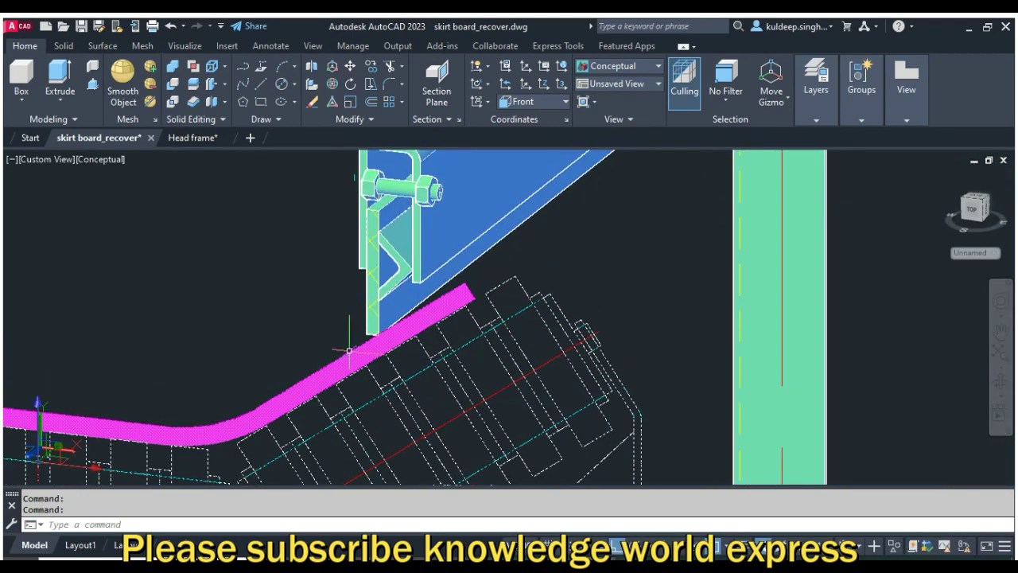
- Move the bolt and its nuts 50 units along -Z onto the side frame's top flange
{"action": "key", "text": "Escape"}
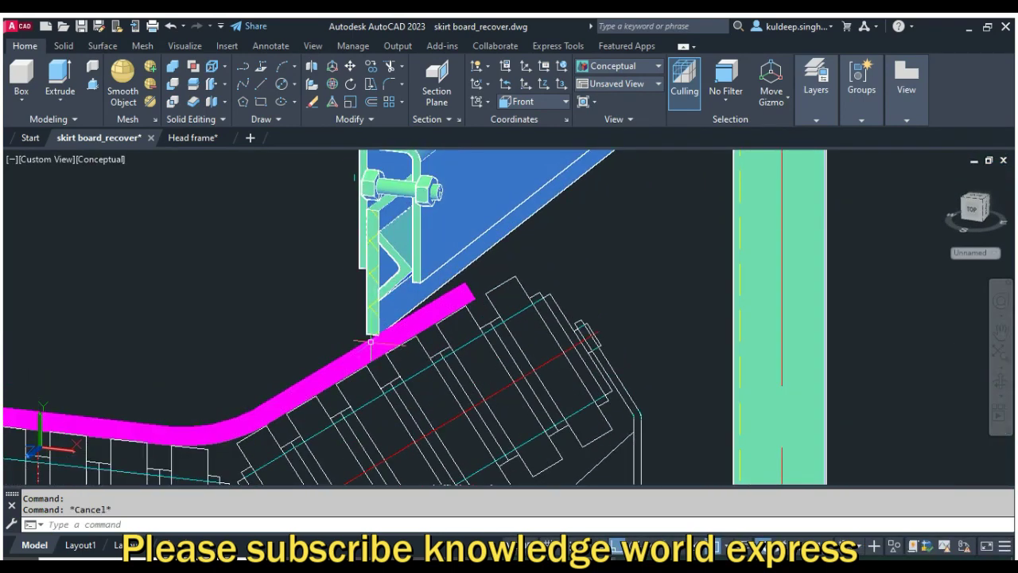
{"action": "middle_click_drag", "start_coordinate": [380, 302], "coordinate": [380, 342], "text": "shift"}
{"action": "scroll", "coordinate": [381, 238], "scroll_direction": "down", "scroll_amount": 3}
{"action": "scroll", "coordinate": [382, 238], "scroll_direction": "up", "scroll_amount": 3}
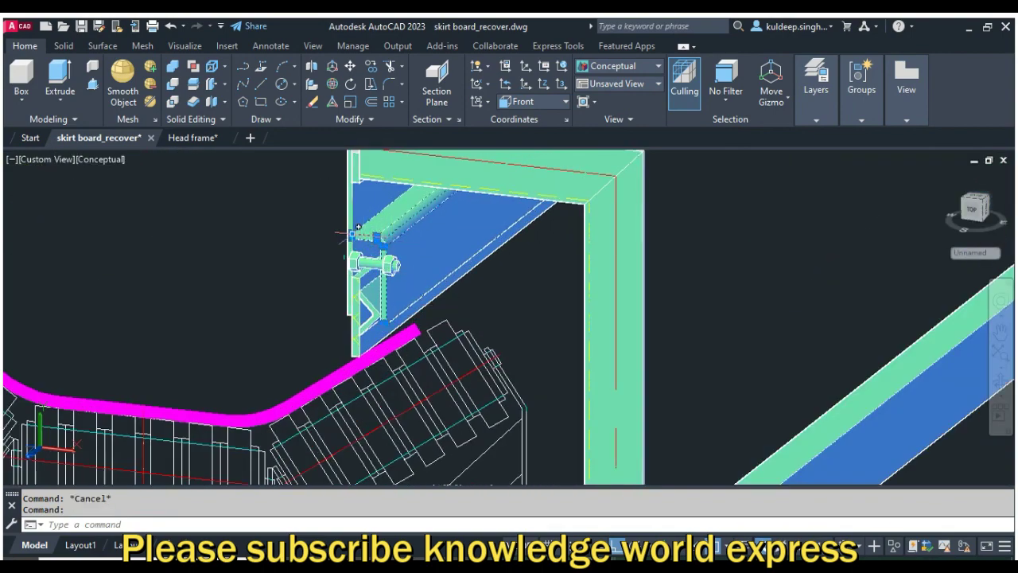
{"action": "scroll", "coordinate": [365, 266], "scroll_direction": "up", "scroll_amount": 5}
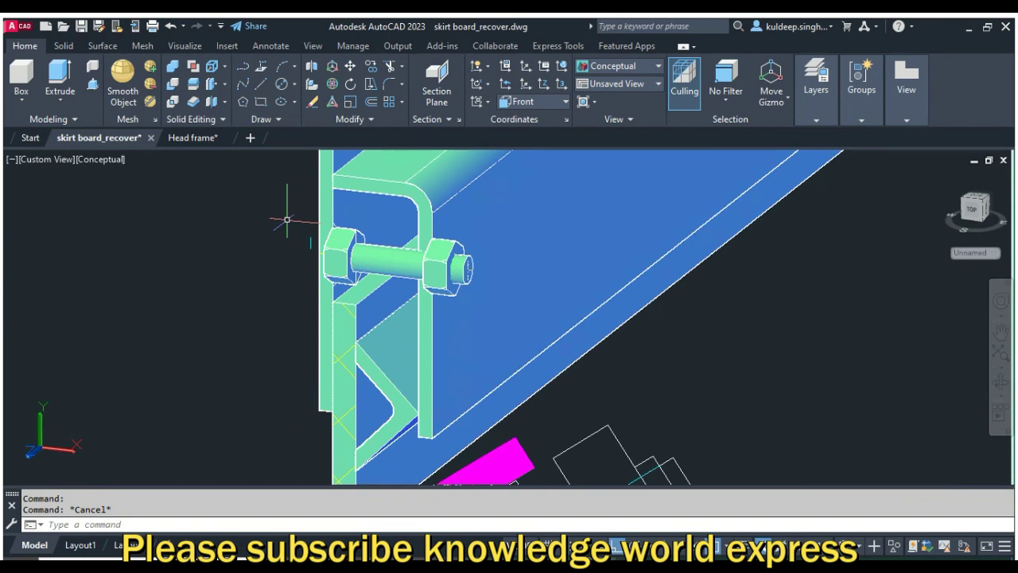
{"action": "left_click", "coordinate": [287, 219]}
{"action": "left_click", "coordinate": [528, 316]}
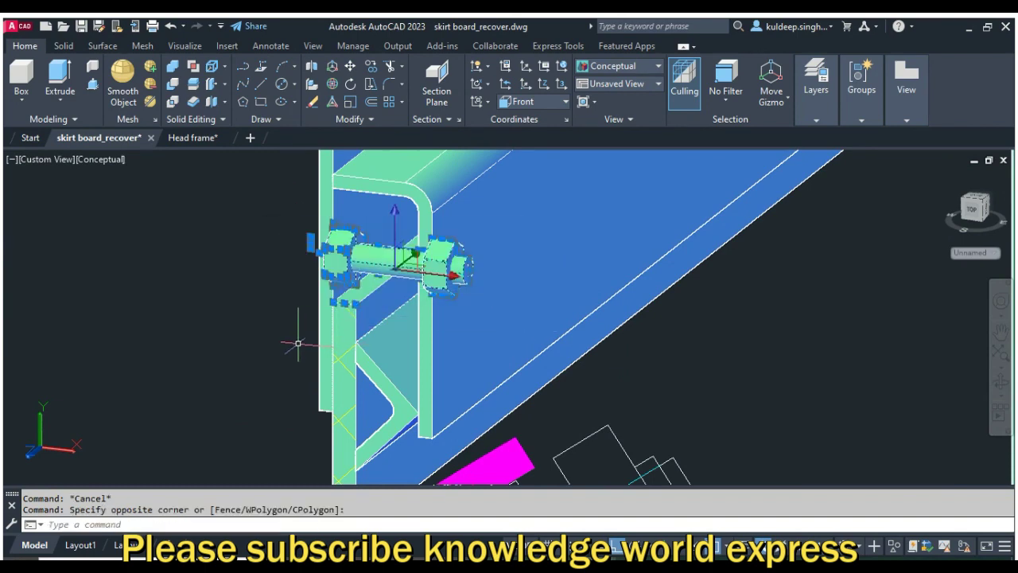
{"action": "type", "text": "m"}
{"action": "key", "text": "Return"}
{"action": "left_click", "coordinate": [153, 332]}
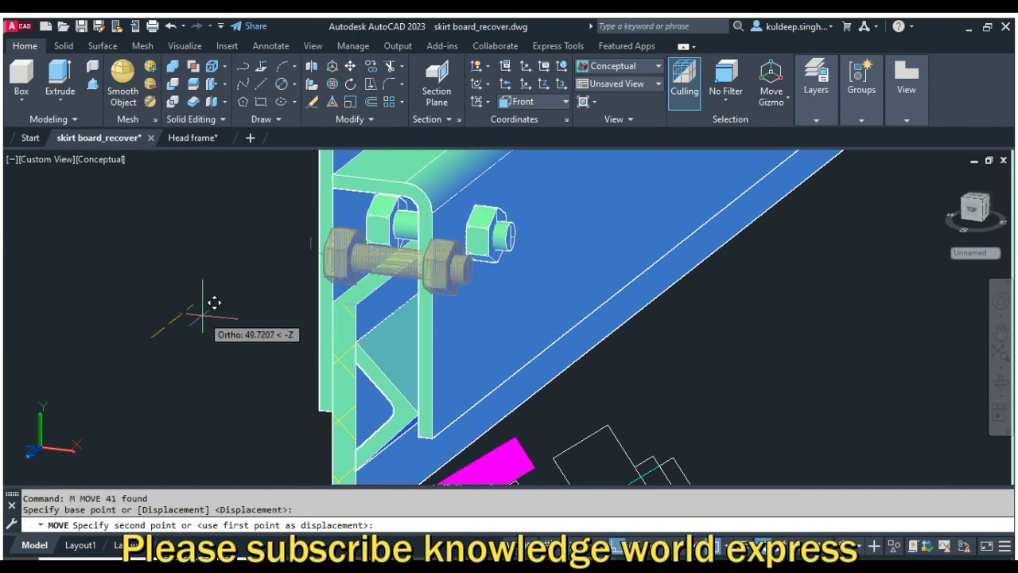
{"action": "key", "text": "Return"}
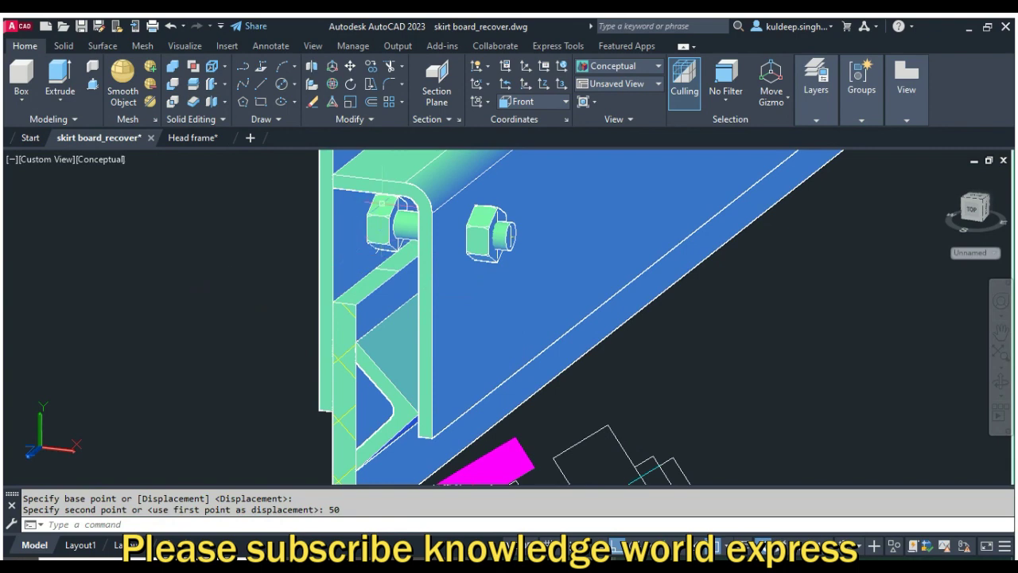
{"action": "scroll", "coordinate": [365, 225], "scroll_direction": "down", "scroll_amount": 3}
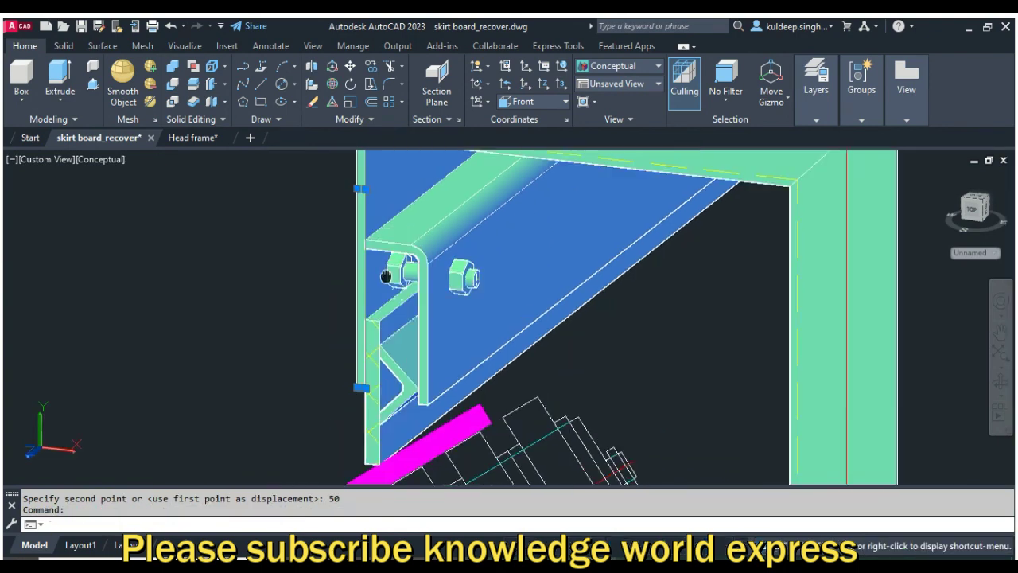
{"action": "scroll", "coordinate": [398, 231], "scroll_direction": "down", "scroll_amount": 3}
{"action": "scroll", "coordinate": [428, 269], "scroll_direction": "up", "scroll_amount": 5}
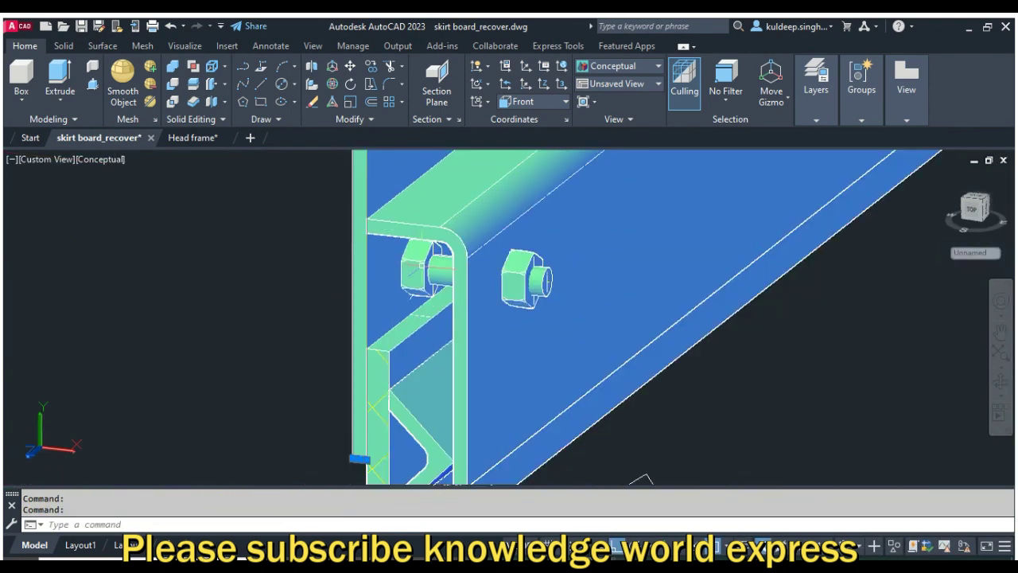
{"action": "key", "text": "Escape"}
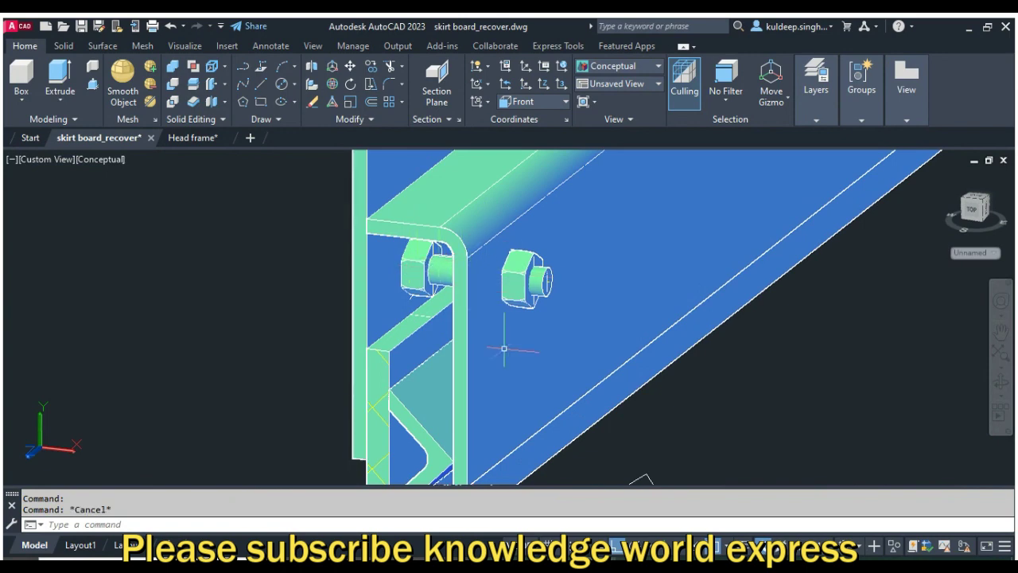
- Select the bolt and nut assembly and set the previewed bolt array to a single row
{"action": "scroll", "coordinate": [385, 314], "scroll_direction": "down", "scroll_amount": 2}
{"action": "left_click", "coordinate": [414, 285]}
{"action": "scroll", "coordinate": [349, 245], "scroll_direction": "up", "scroll_amount": 1}
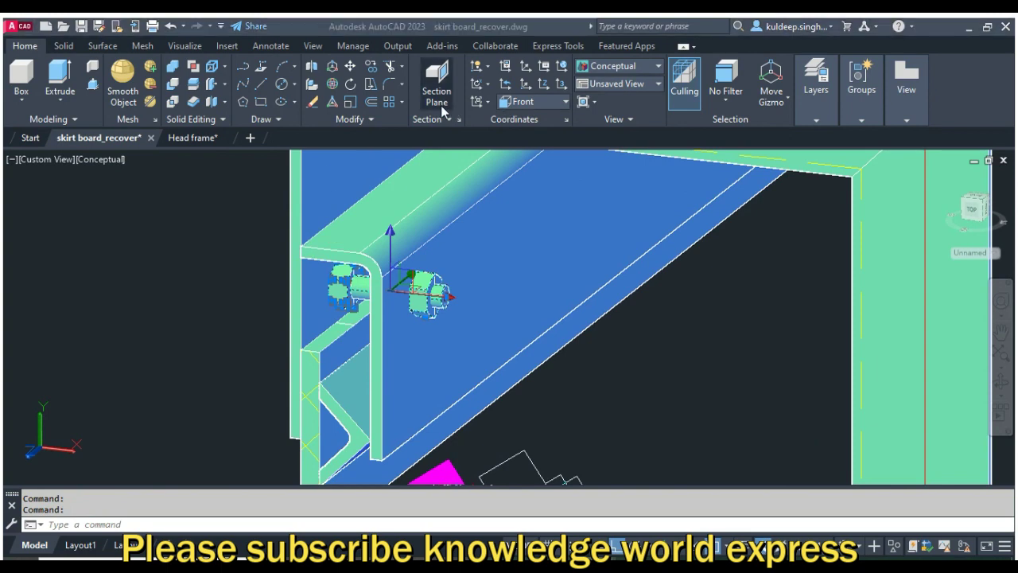
{"action": "scroll", "coordinate": [490, 242], "scroll_direction": "down", "scroll_amount": 3}
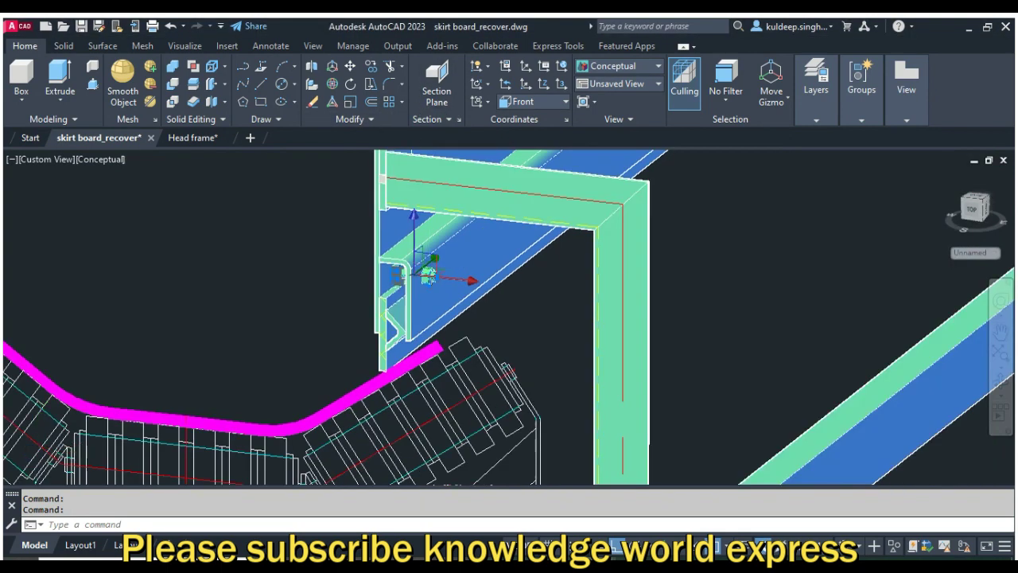
{"action": "scroll", "coordinate": [490, 241], "scroll_direction": "down", "scroll_amount": 3}
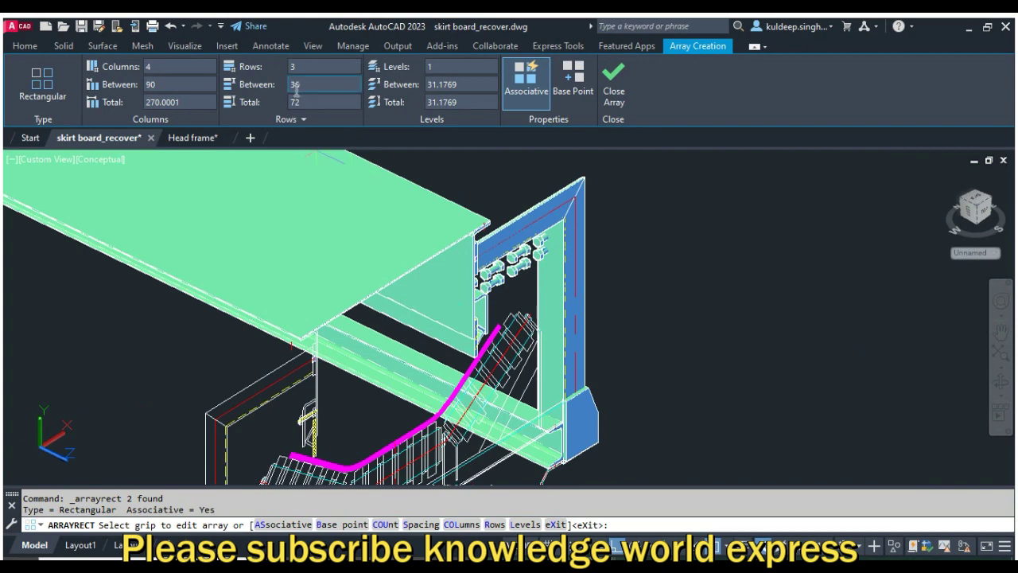
{"action": "left_click", "coordinate": [300, 66]}
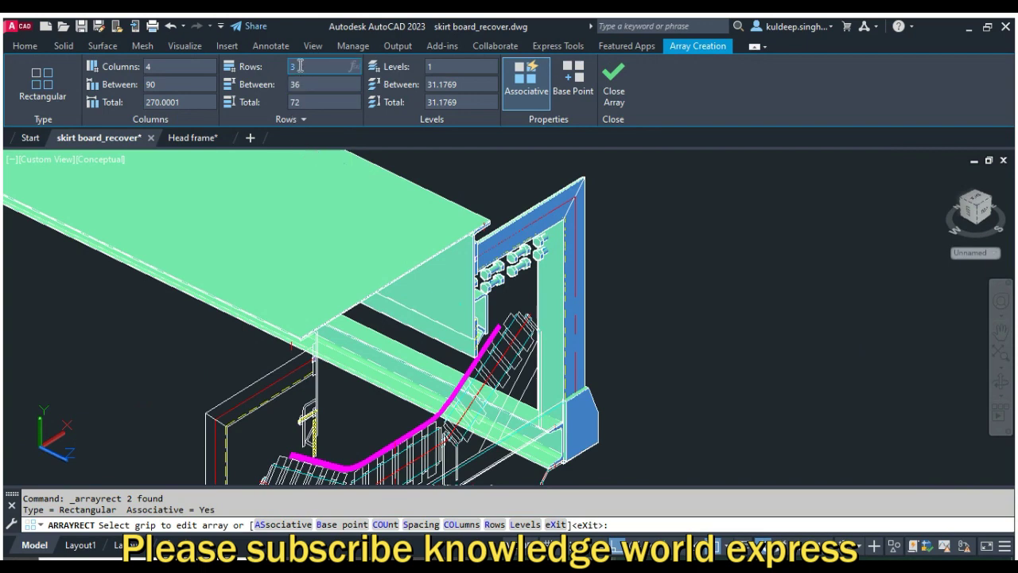
{"action": "type", "text": "1"}
{"action": "key", "text": "Return"}
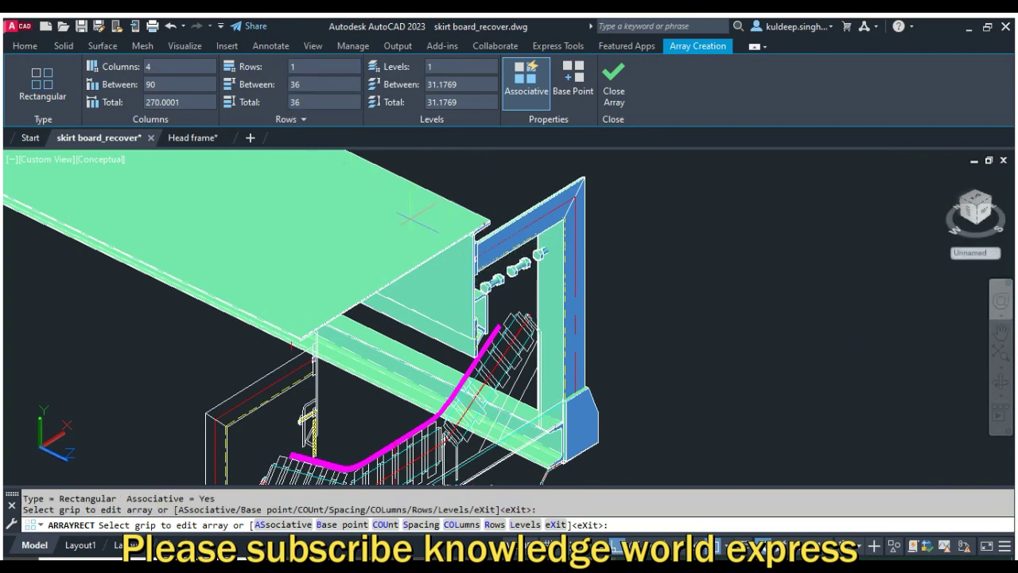
- End the array command, undo the bolt array and cancel the pending command
{"action": "key", "text": "Escape"}
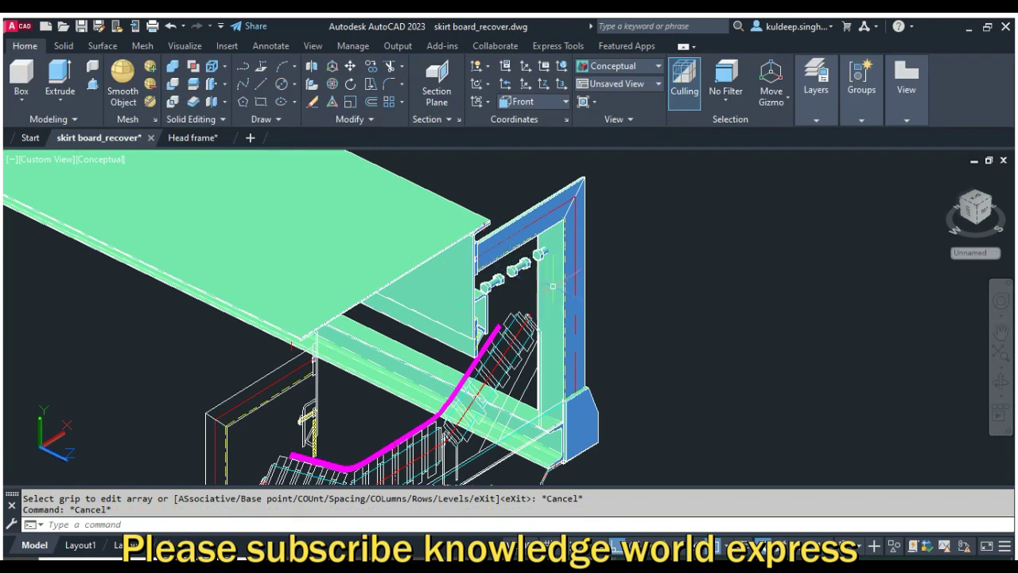
{"action": "key", "text": "ctrl+z"}
{"action": "key", "text": "Escape"}
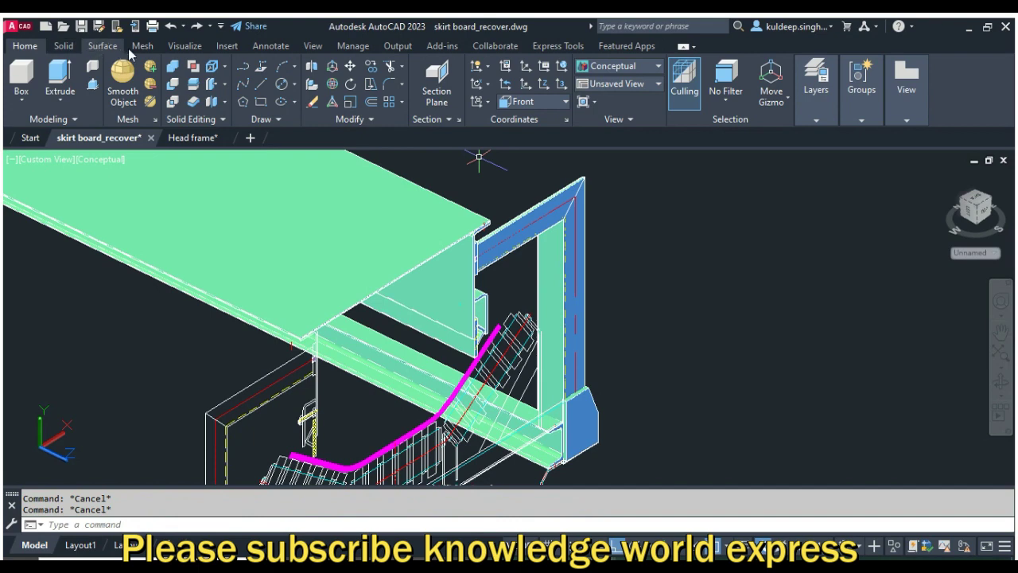
- Begin redefining the UCS by its Z axis at the default origin, then cancel
{"action": "left_click", "coordinate": [315, 46]}
{"action": "left_click", "coordinate": [24, 46]}
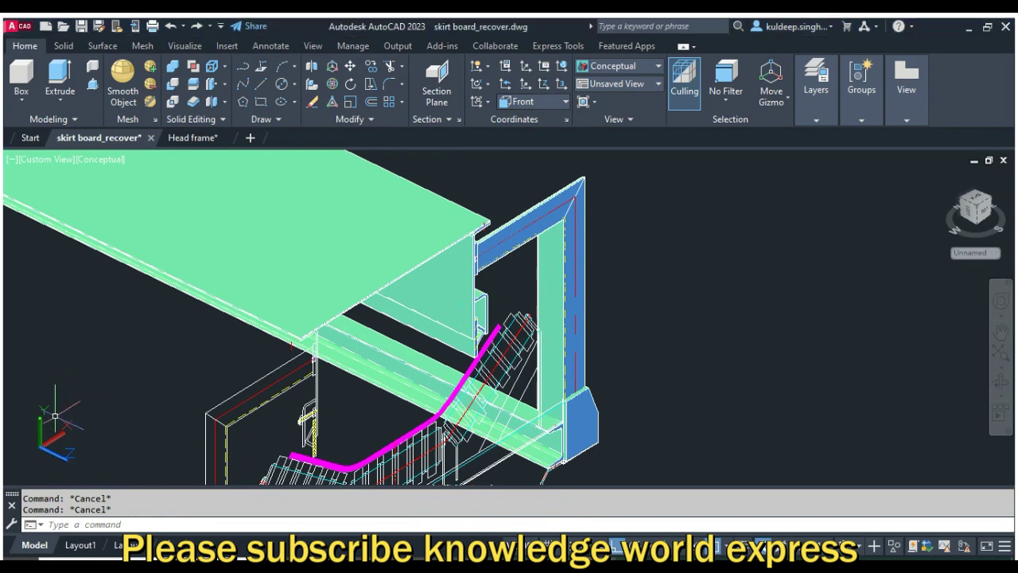
{"action": "left_click", "coordinate": [548, 88]}
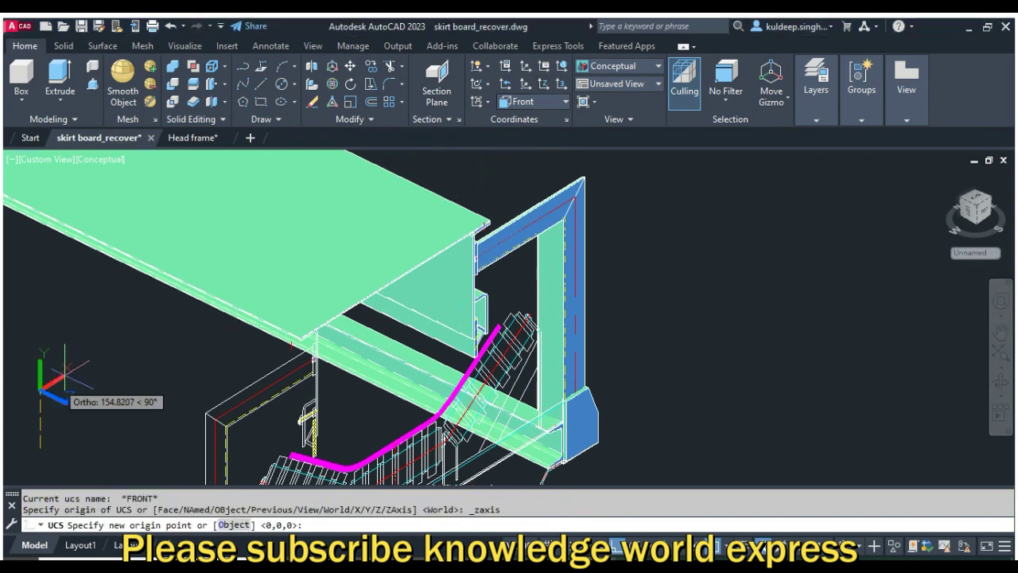
{"action": "key", "text": "Return"}
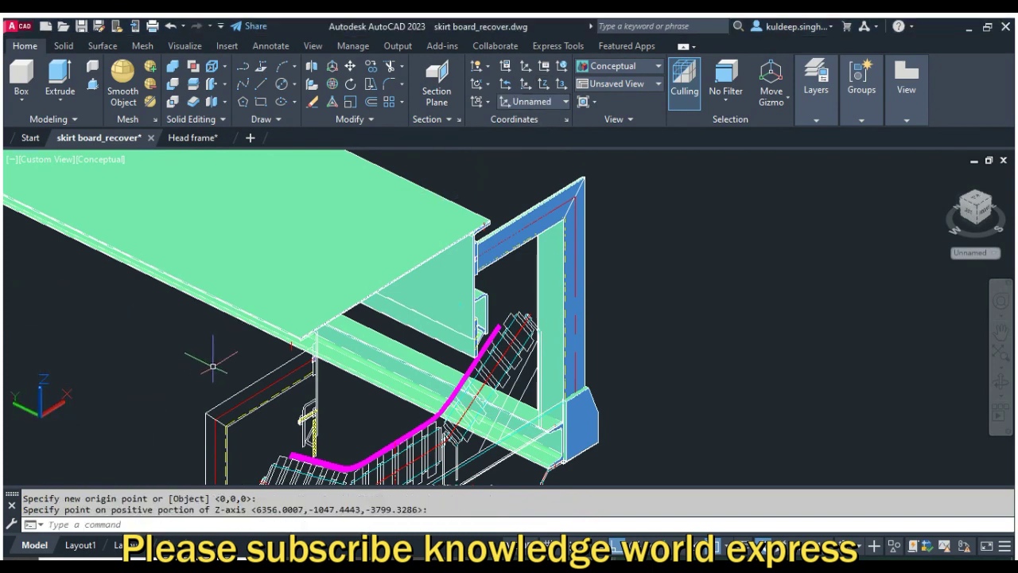
{"action": "key", "text": "Escape"}
{"action": "key", "text": "Escape"}
- Orbit and zoom to the head-frame bolt, select it and start a rectangular array
{"action": "middle_click_drag", "start_coordinate": [517, 338], "coordinate": [509, 334], "text": "shift"}
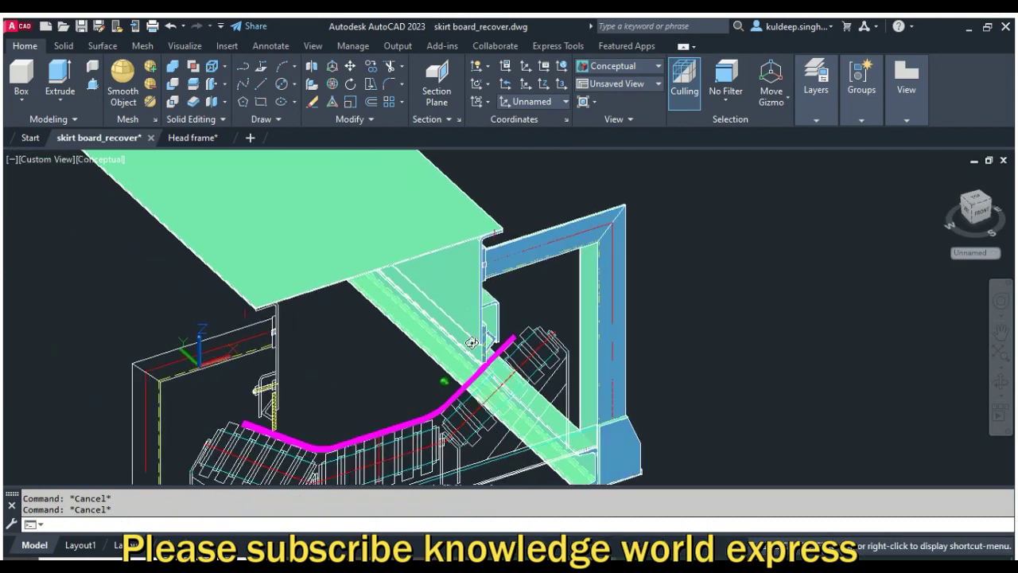
{"action": "scroll", "coordinate": [509, 336], "scroll_direction": "up", "scroll_amount": 4}
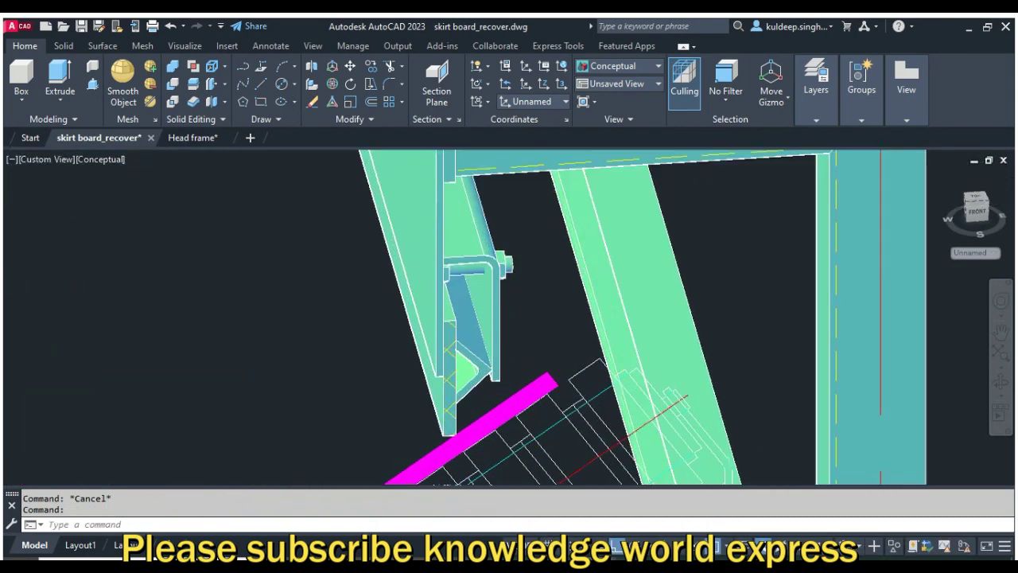
{"action": "scroll", "coordinate": [478, 270], "scroll_direction": "up", "scroll_amount": 1}
{"action": "left_click", "coordinate": [503, 235]}
{"action": "mouse_move", "coordinate": [503, 235]}
{"action": "middle_mouse_down", "text": "shift"}
{"action": "mouse_move", "coordinate": [462, 286]}
{"action": "mouse_move", "coordinate": [377, 270]}
{"action": "middle_mouse_up", "text": "shift"}
{"action": "scroll", "coordinate": [376, 275], "scroll_direction": "down", "scroll_amount": 2}
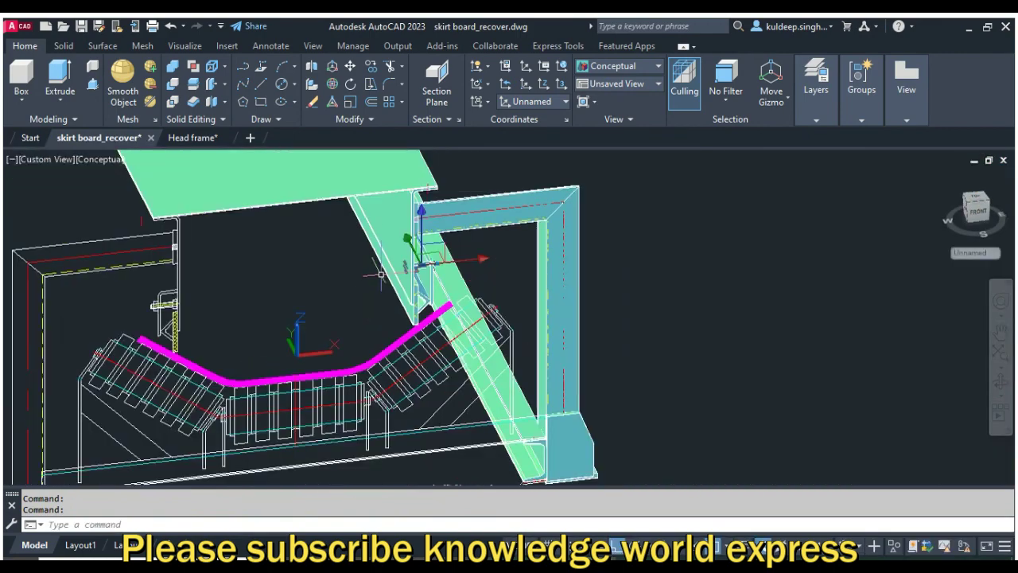
{"action": "left_click", "coordinate": [389, 101]}
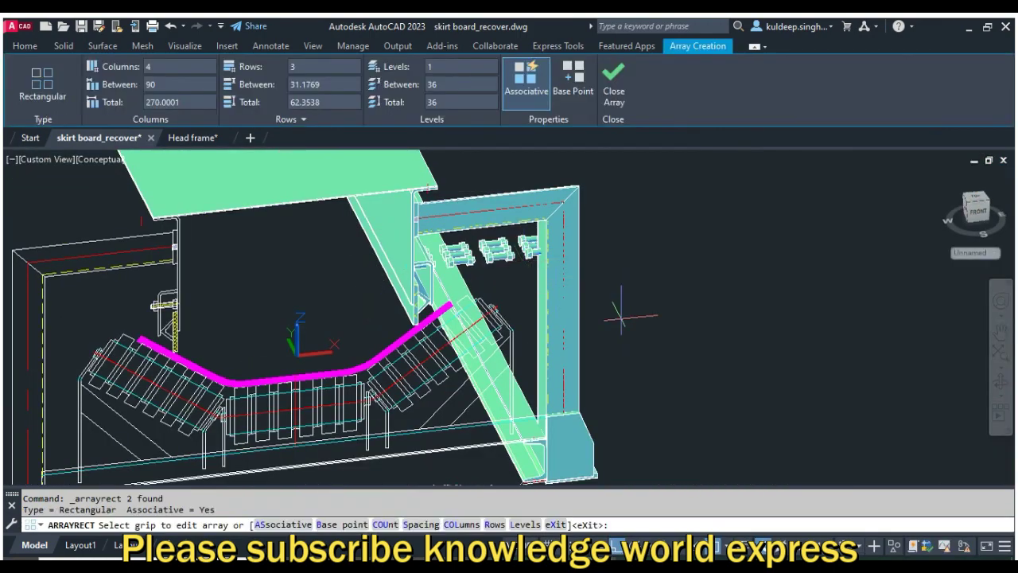
- Keep 3 rows and reduce the bolt array to a single column
{"action": "scroll", "coordinate": [491, 347], "scroll_direction": "up", "scroll_amount": 2}
{"action": "scroll", "coordinate": [491, 347], "scroll_direction": "up", "scroll_amount": 2}
{"action": "scroll", "coordinate": [491, 347], "scroll_direction": "up", "scroll_amount": 1}
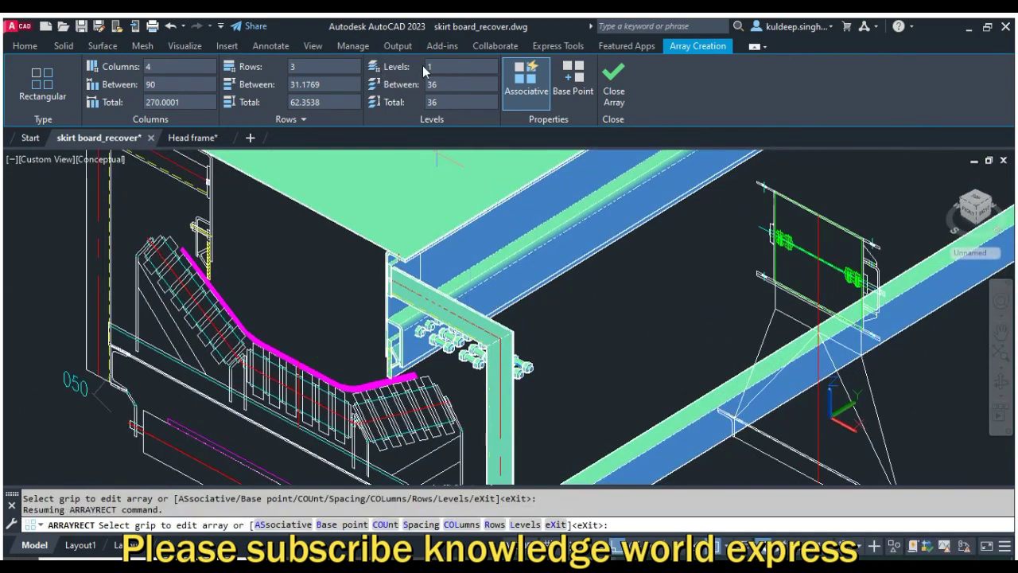
{"action": "key", "text": "Return"}
{"action": "type", "text": "1"}
{"action": "key", "text": "Return"}
{"action": "scroll", "coordinate": [419, 345], "scroll_direction": "up", "scroll_amount": 2}
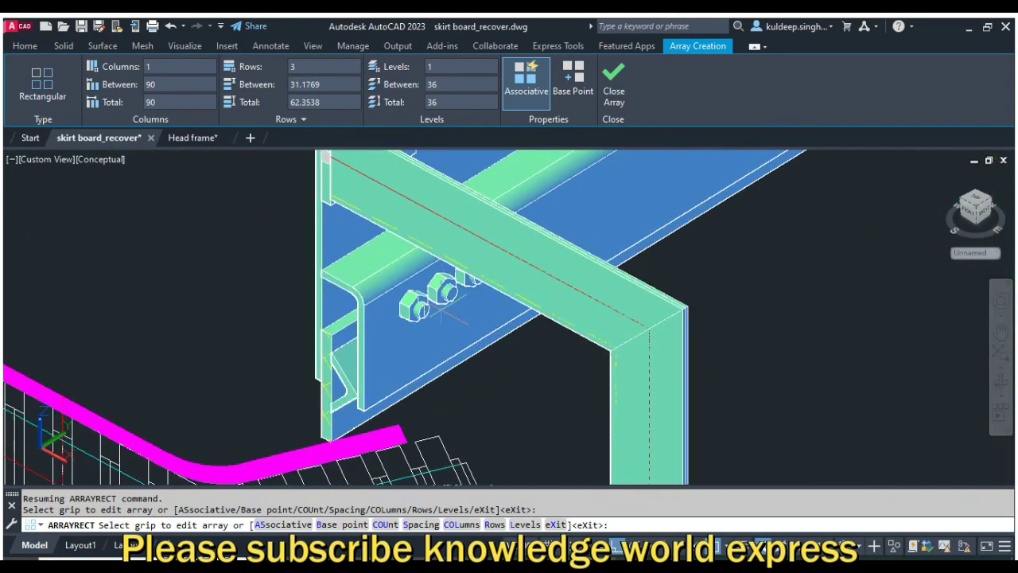
{"action": "scroll", "coordinate": [440, 312], "scroll_direction": "down", "scroll_amount": 2}
{"action": "scroll", "coordinate": [535, 247], "scroll_direction": "down", "scroll_amount": 2}
{"action": "middle_click_drag", "start_coordinate": [127, 263], "coordinate": [318, 261]}
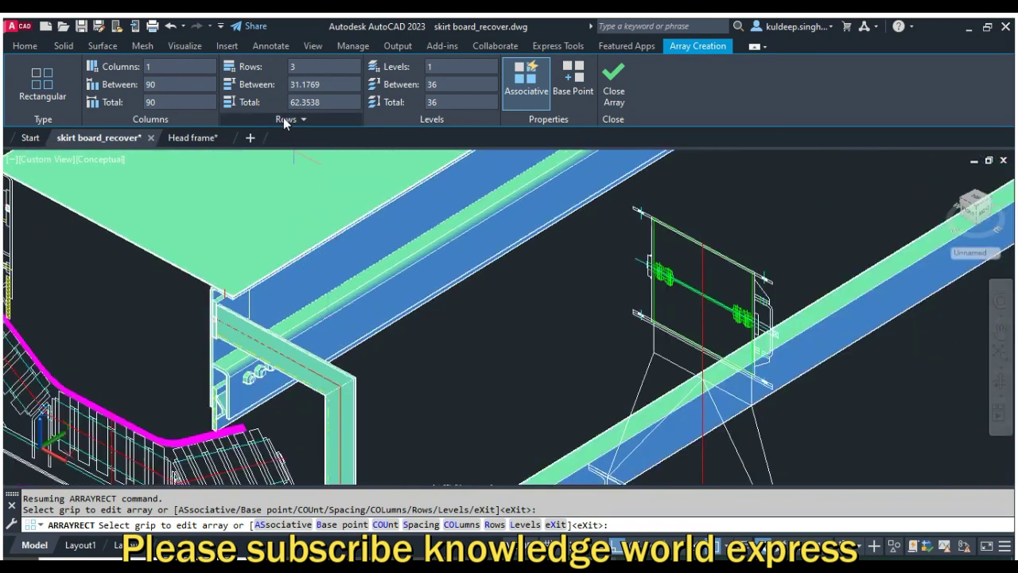
- Set the bolt array to 15 rows spaced 200 apart and close the array
{"action": "left_click", "coordinate": [302, 66]}
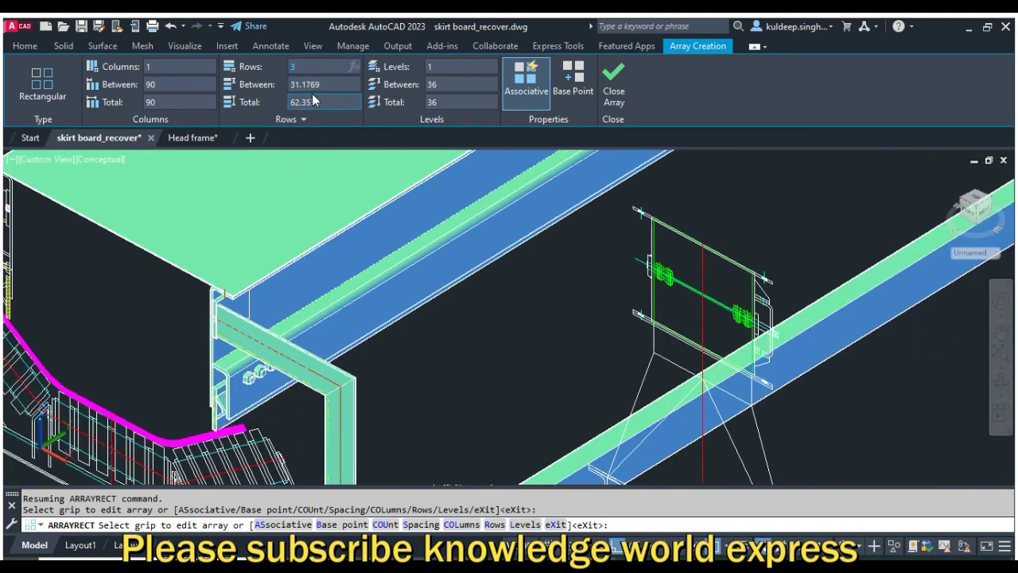
{"action": "type", "text": "200"}
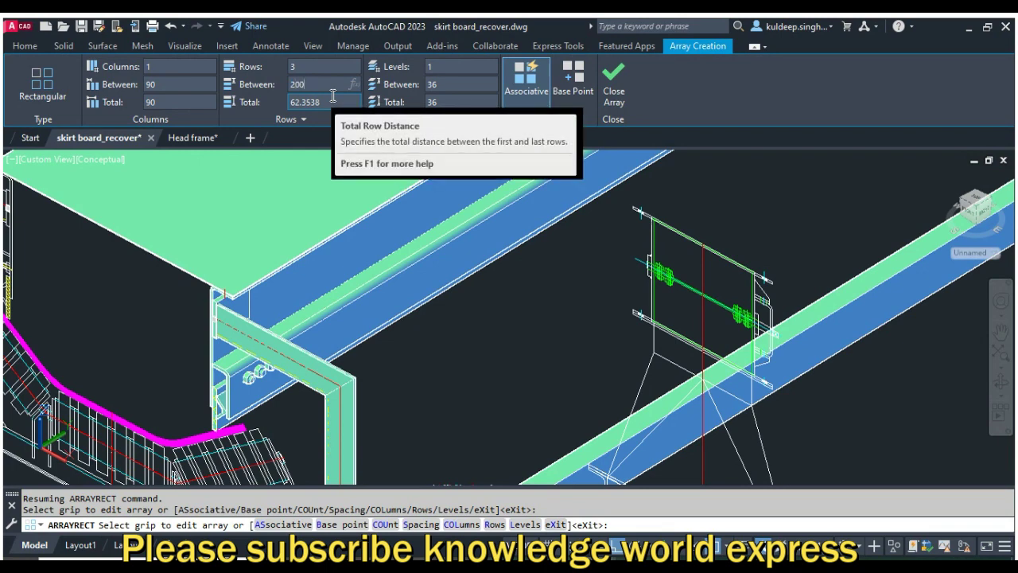
{"action": "key", "text": "Return"}
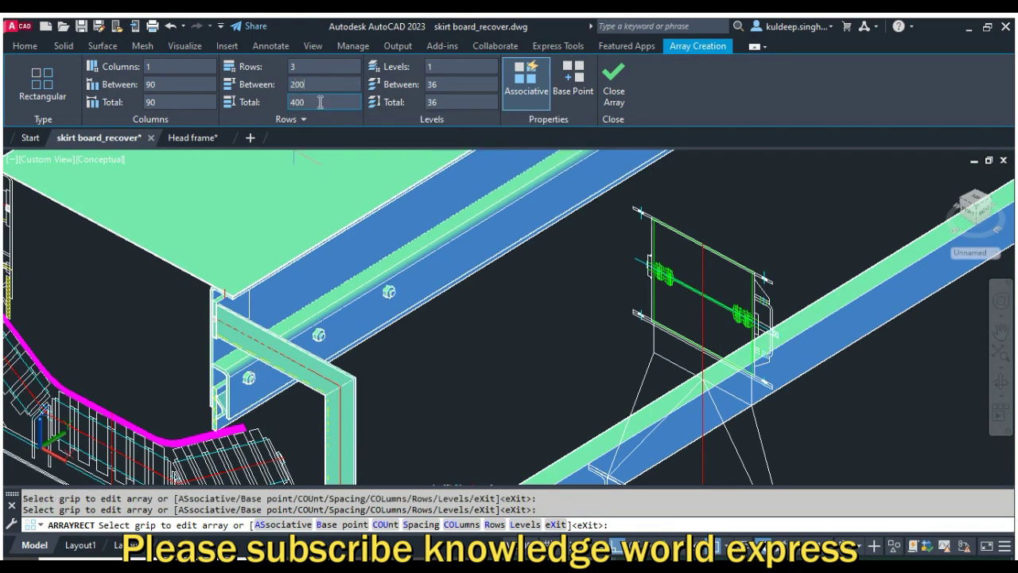
{"action": "scroll", "coordinate": [382, 254], "scroll_direction": "down", "scroll_amount": 5}
{"action": "left_click", "coordinate": [318, 103]}
{"action": "type", "text": "280"}
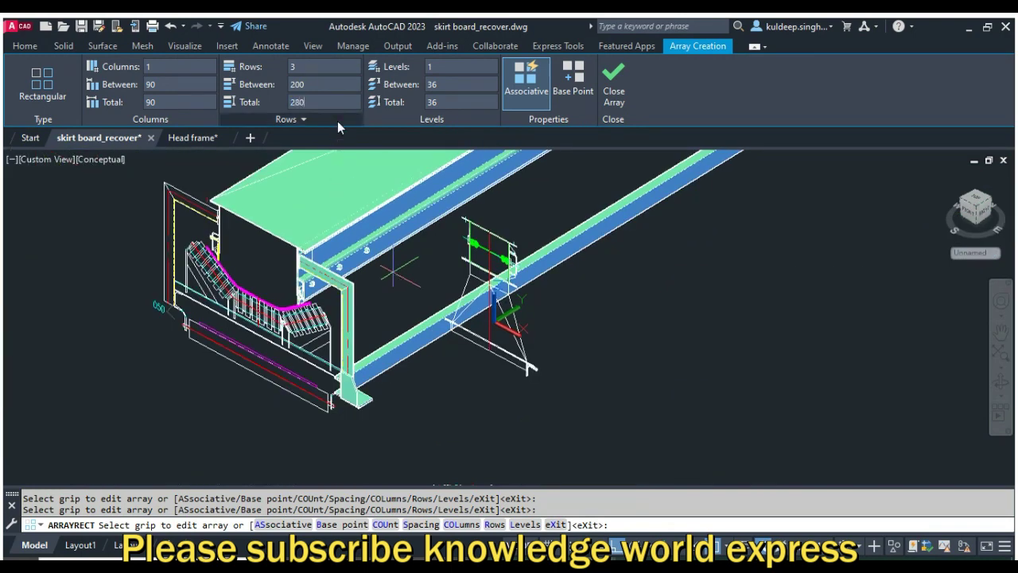
{"action": "left_click", "coordinate": [307, 68]}
{"action": "type", "text": "5"}
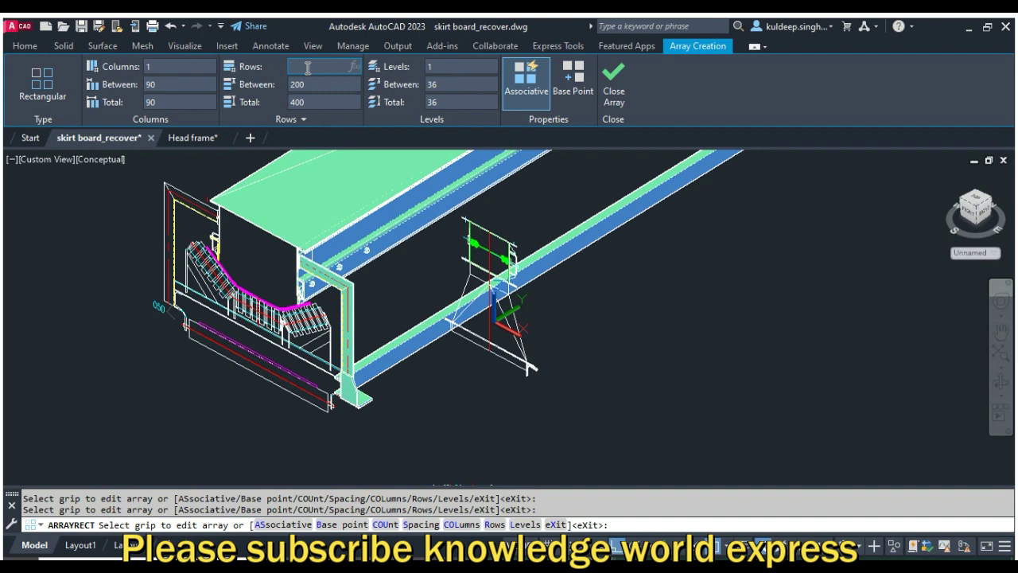
{"action": "key", "text": "Return"}
{"action": "middle_click_drag", "start_coordinate": [529, 232], "coordinate": [449, 324]}
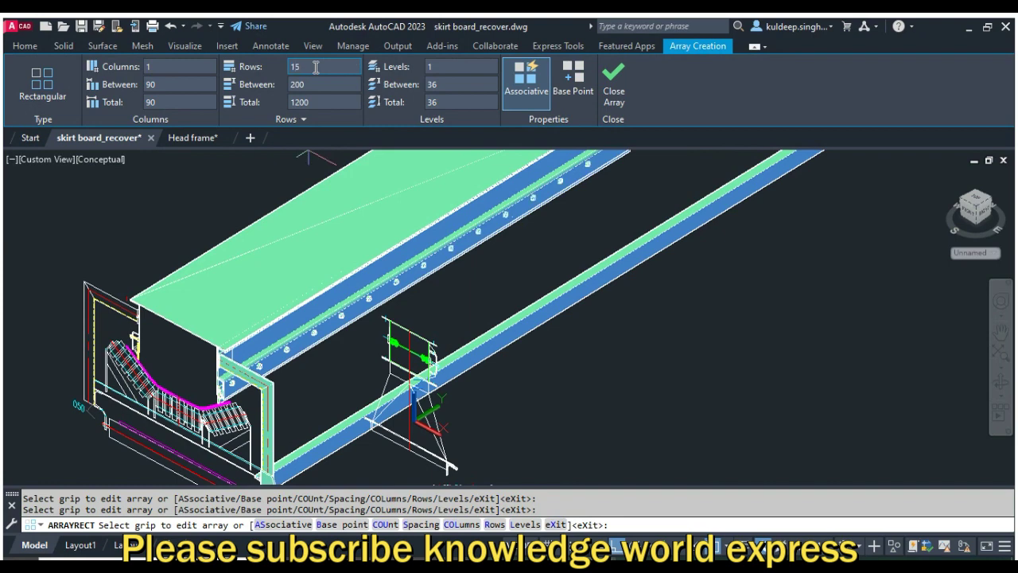
{"action": "scroll", "coordinate": [518, 238], "scroll_direction": "up", "scroll_amount": 1}
{"action": "scroll", "coordinate": [557, 231], "scroll_direction": "up", "scroll_amount": 1}
{"action": "scroll", "coordinate": [596, 215], "scroll_direction": "up", "scroll_amount": 1}
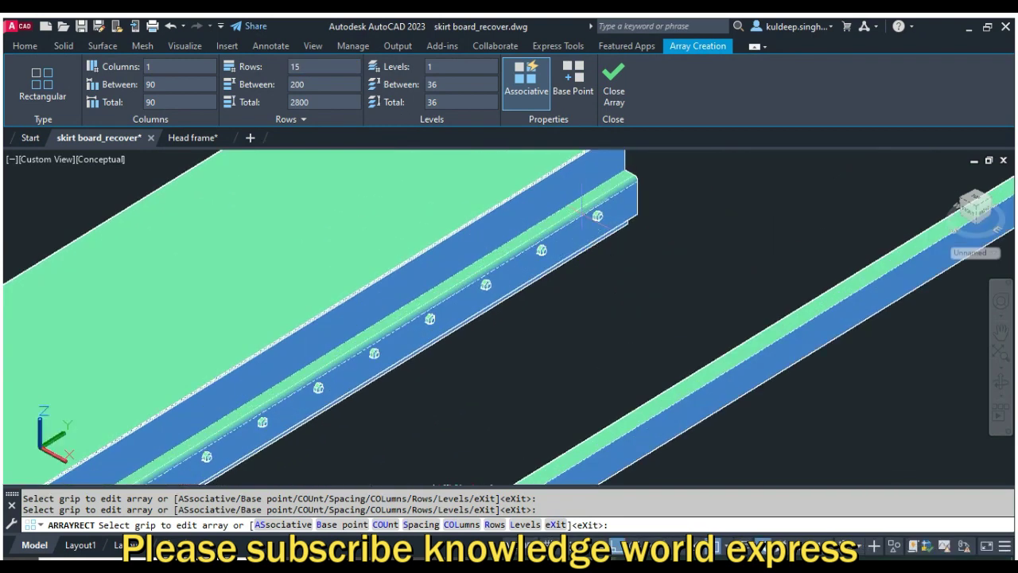
{"action": "left_click", "coordinate": [614, 95]}
{"action": "scroll", "coordinate": [557, 252], "scroll_direction": "down", "scroll_amount": 2}
- Orbit toward a front view and crossing-select the skirt board beam and post
{"action": "scroll", "coordinate": [517, 294], "scroll_direction": "down", "scroll_amount": 1}
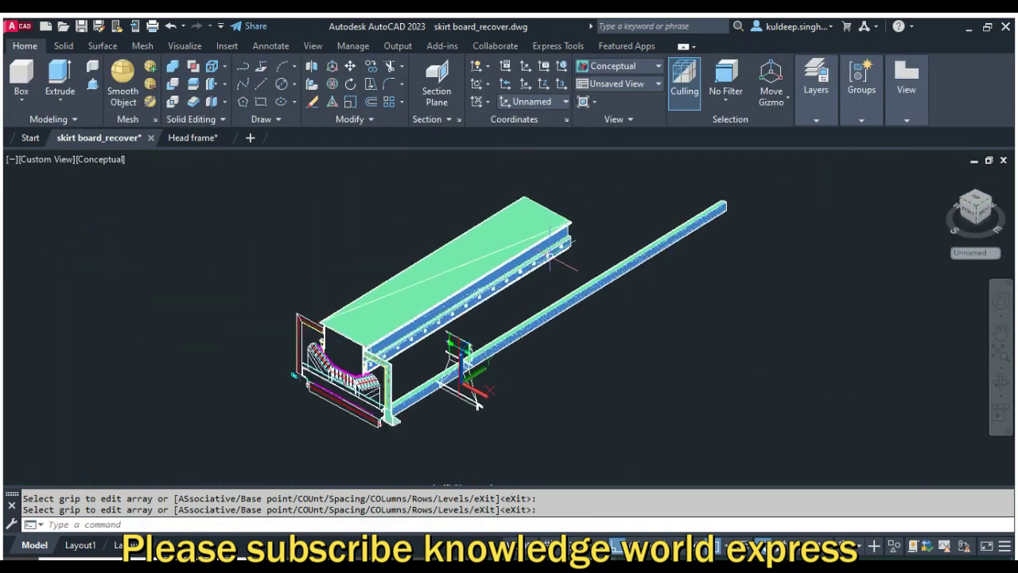
{"action": "middle_click_drag", "start_coordinate": [478, 404], "coordinate": [449, 350], "text": "shift"}
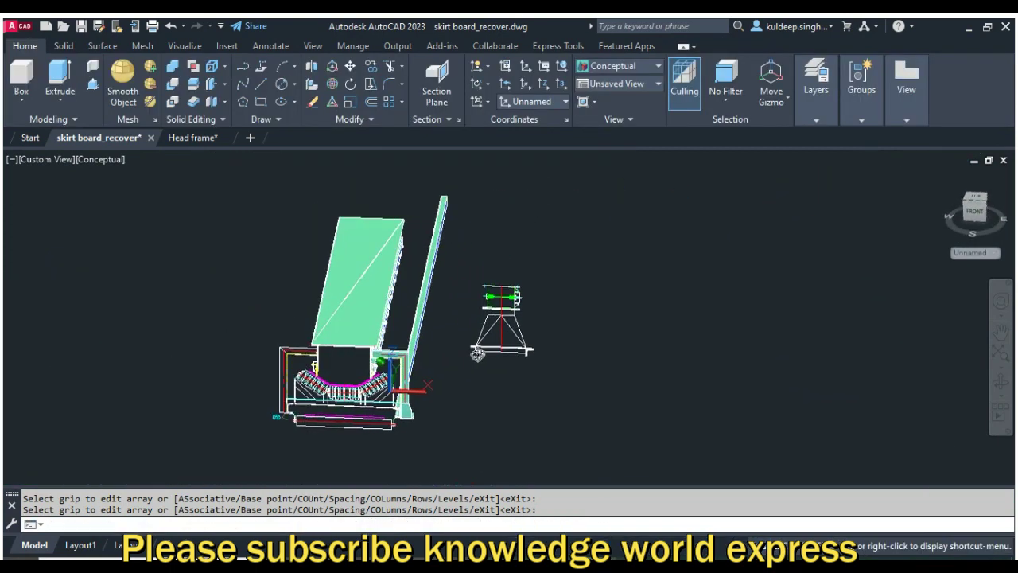
{"action": "mouse_move", "coordinate": [450, 350]}
{"action": "middle_mouse_down", "text": "shift"}
{"action": "mouse_move", "coordinate": [523, 363]}
{"action": "mouse_move", "coordinate": [480, 348]}
{"action": "mouse_move", "coordinate": [438, 353]}
{"action": "middle_mouse_up", "text": "shift"}
{"action": "scroll", "coordinate": [437, 353], "scroll_direction": "up", "scroll_amount": 2}
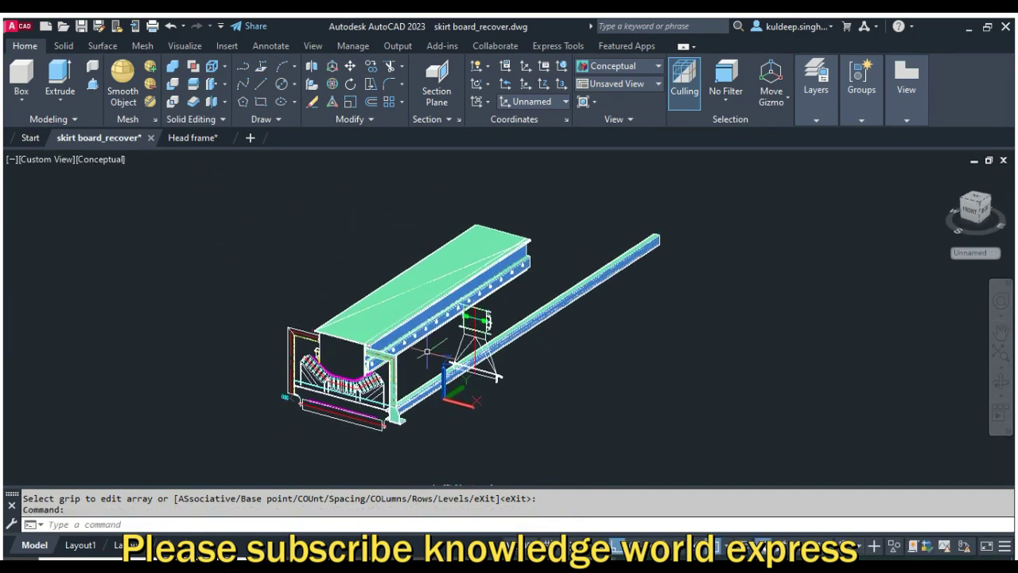
{"action": "scroll", "coordinate": [413, 319], "scroll_direction": "up", "scroll_amount": 3}
{"action": "scroll", "coordinate": [401, 284], "scroll_direction": "down", "scroll_amount": 4}
{"action": "left_click", "coordinate": [435, 185]}
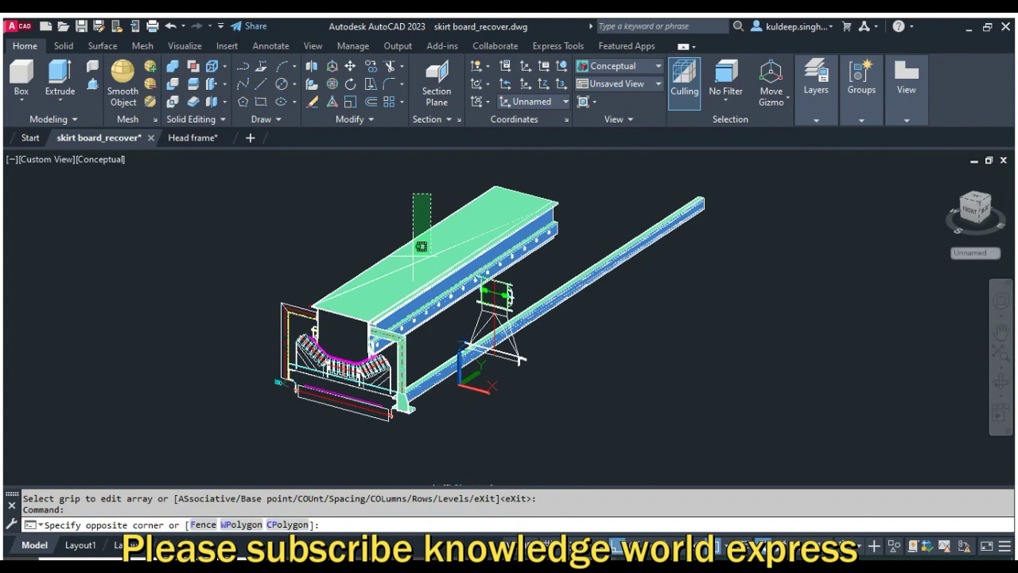
{"action": "left_click", "coordinate": [395, 336]}
- Add the remaining bolts and post parts with two more selection windows
{"action": "scroll", "coordinate": [394, 337], "scroll_direction": "up", "scroll_amount": 1}
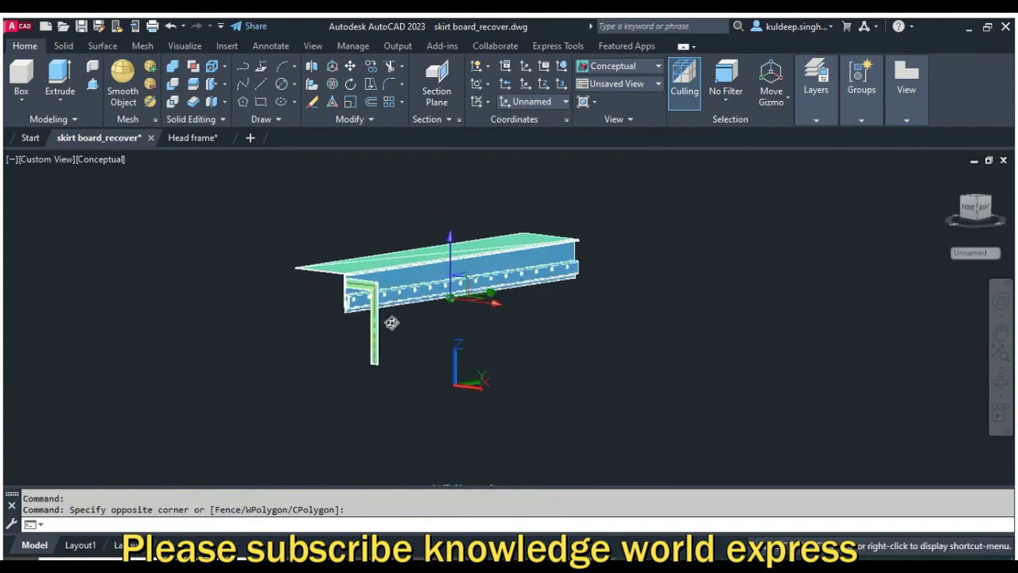
{"action": "scroll", "coordinate": [391, 320], "scroll_direction": "up", "scroll_amount": 2}
{"action": "scroll", "coordinate": [382, 306], "scroll_direction": "up", "scroll_amount": 2}
{"action": "left_click", "coordinate": [377, 292]}
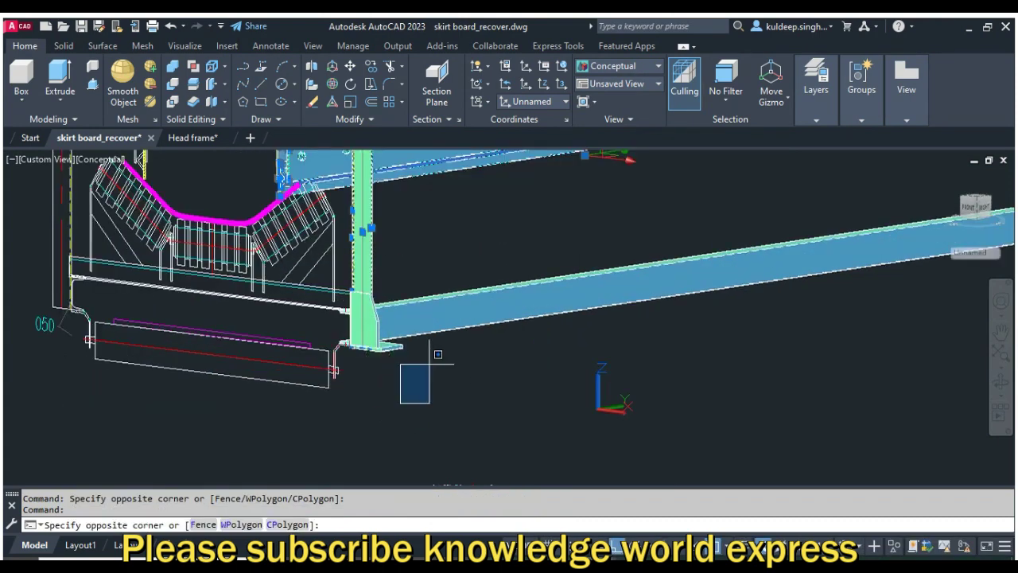
{"action": "left_click", "coordinate": [462, 404]}
{"action": "left_click", "coordinate": [339, 266]}
{"action": "left_click", "coordinate": [450, 359]}
{"action": "middle_click_drag", "start_coordinate": [450, 358], "coordinate": [452, 400], "text": "shift"}
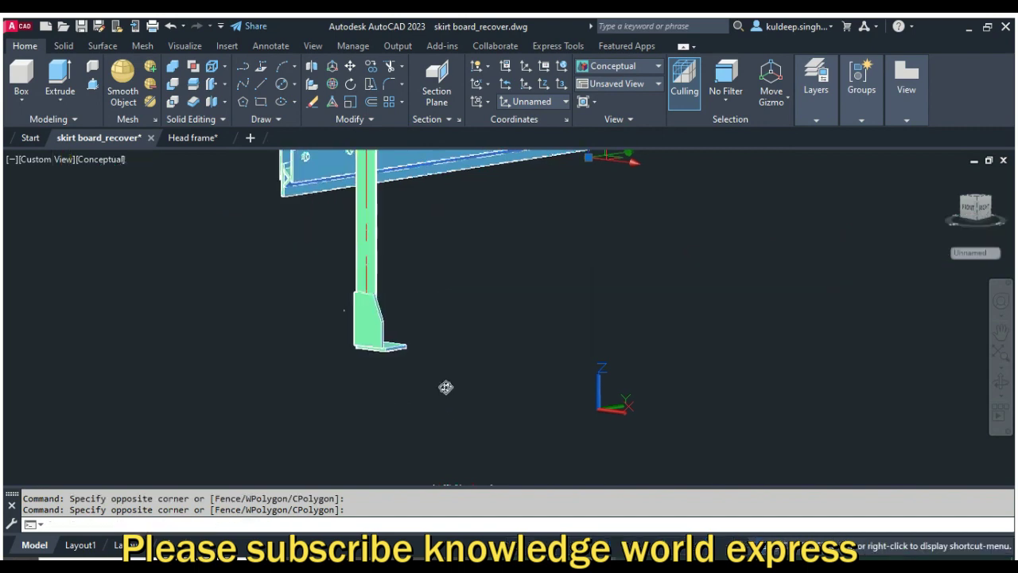
{"action": "scroll", "coordinate": [434, 338], "scroll_direction": "down", "scroll_amount": 2}
{"action": "middle_click_drag", "start_coordinate": [434, 338], "coordinate": [427, 345], "text": "shift"}
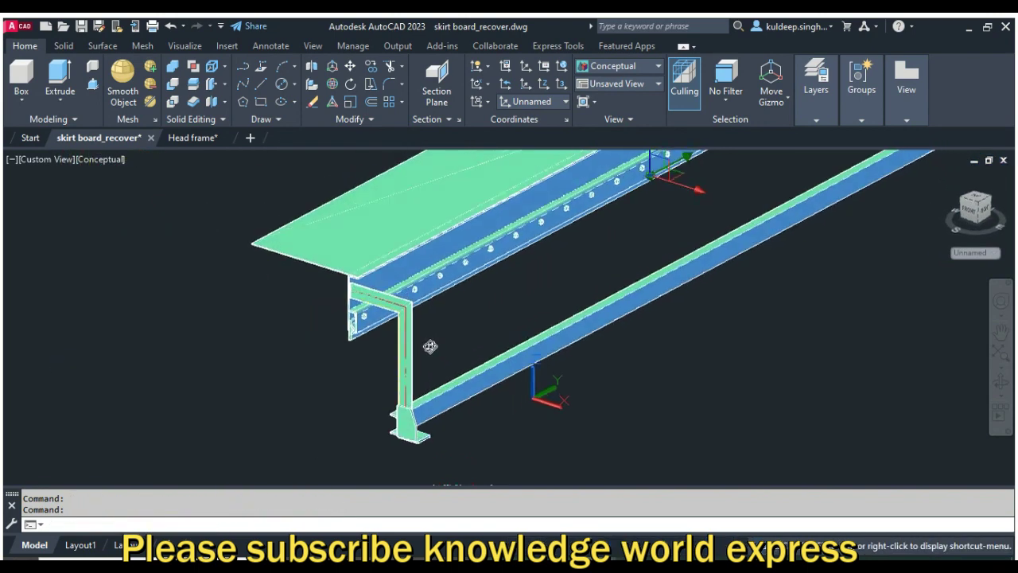
{"action": "scroll", "coordinate": [355, 378], "scroll_direction": "down", "scroll_amount": 2}
- Move the selected skirt board beam, bolts and post 3500 along the conveyor
{"action": "type", "text": "m"}
{"action": "key", "text": "Return"}
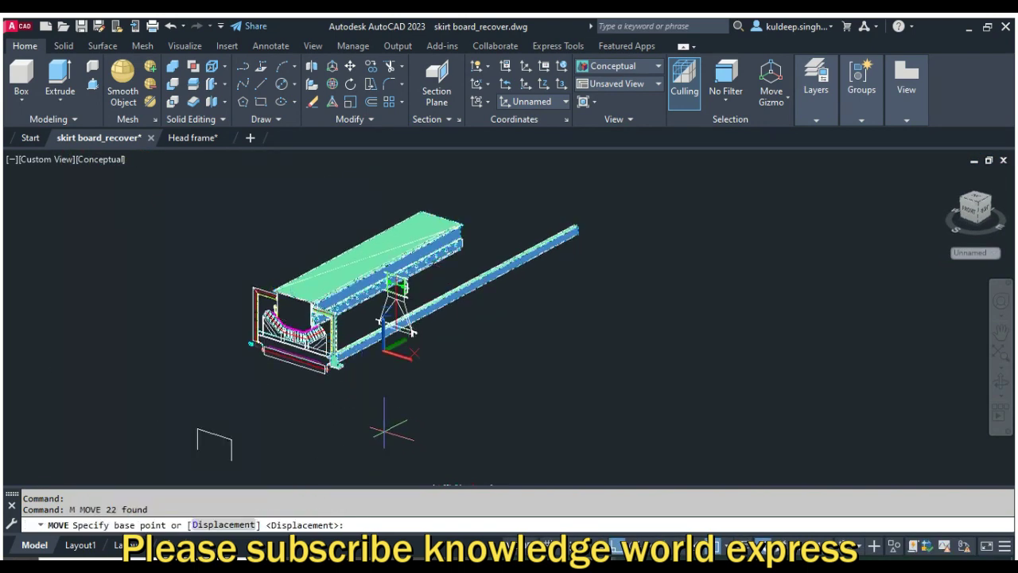
{"action": "left_click", "coordinate": [384, 430]}
{"action": "middle_click_drag", "start_coordinate": [529, 350], "coordinate": [484, 387], "text": "shift"}
{"action": "type", "text": "3500"}
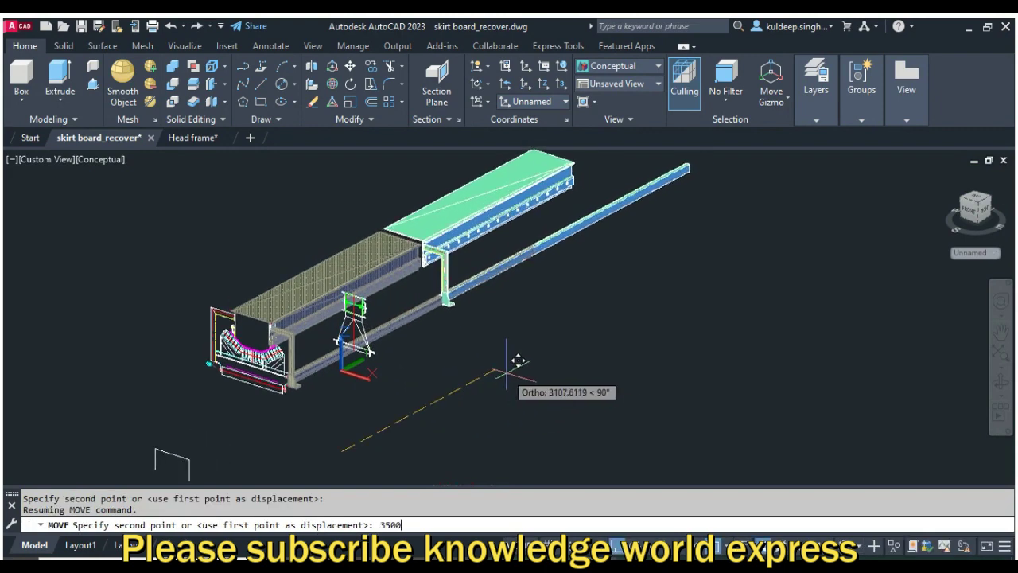
{"action": "key", "text": "Return"}
- Move the small blue plate 3500 as well and frame the full beam in view
{"action": "scroll", "coordinate": [275, 334], "scroll_direction": "up", "scroll_amount": 3}
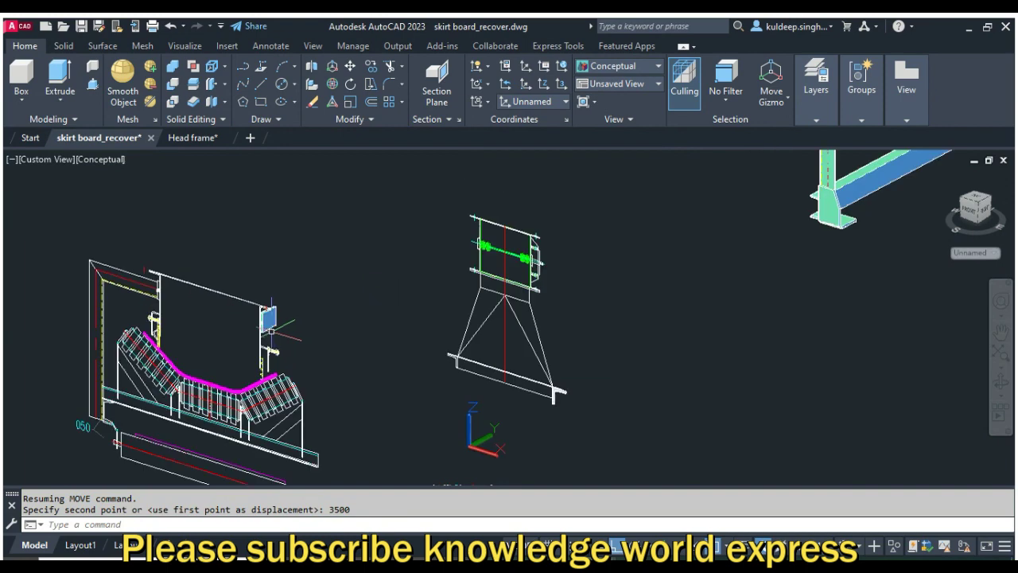
{"action": "scroll", "coordinate": [274, 334], "scroll_direction": "up", "scroll_amount": 3}
{"action": "left_click", "coordinate": [265, 306]}
{"action": "type", "text": "m"}
{"action": "key", "text": "Return"}
{"action": "left_click", "coordinate": [374, 396]}
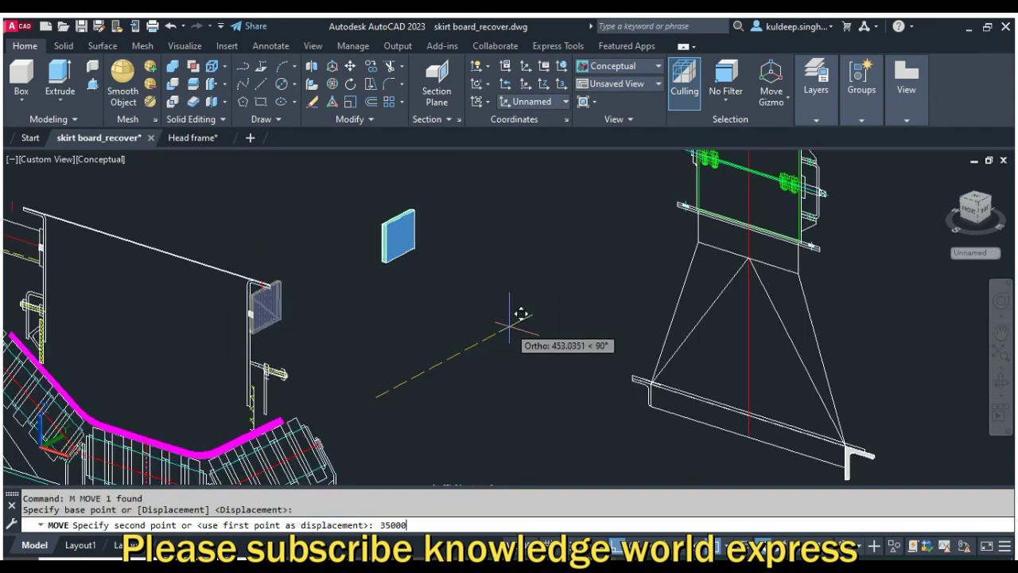
{"action": "key", "text": "Return"}
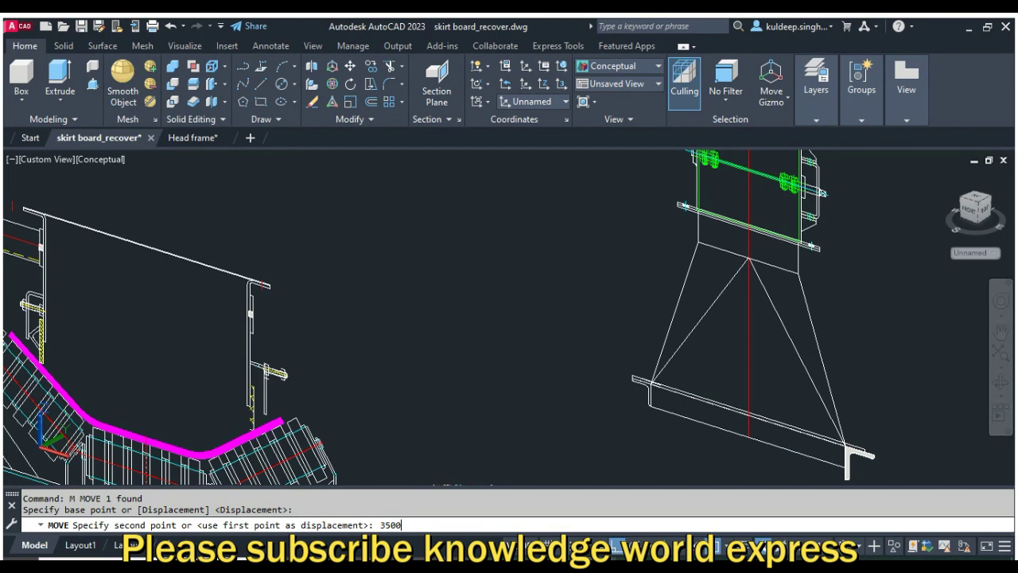
{"action": "scroll", "coordinate": [506, 347], "scroll_direction": "down", "scroll_amount": 2}
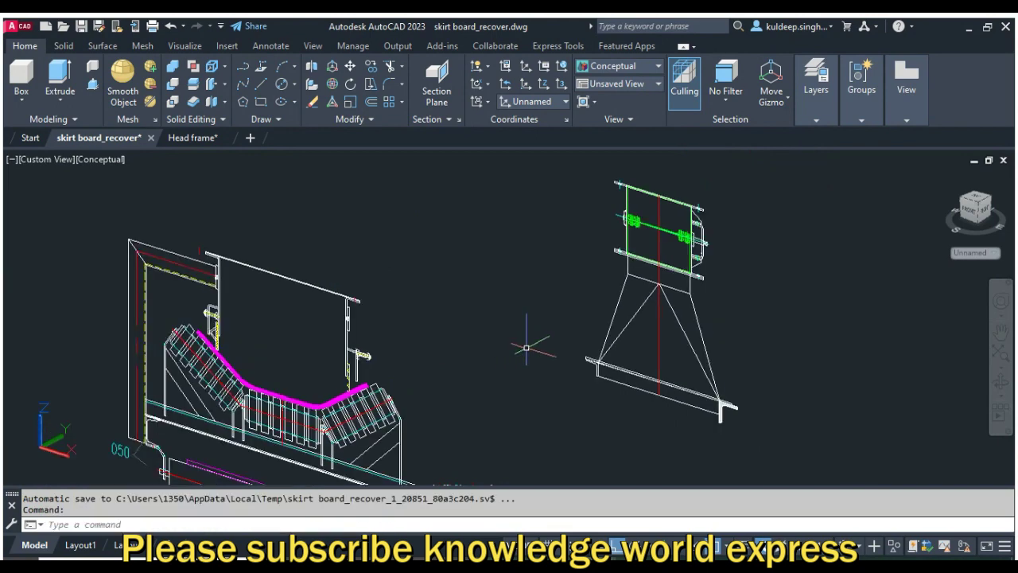
{"action": "scroll", "coordinate": [482, 336], "scroll_direction": "down", "scroll_amount": 2}
{"action": "scroll", "coordinate": [493, 330], "scroll_direction": "up", "scroll_amount": 3}
{"action": "middle_click_drag", "start_coordinate": [532, 268], "coordinate": [431, 314]}
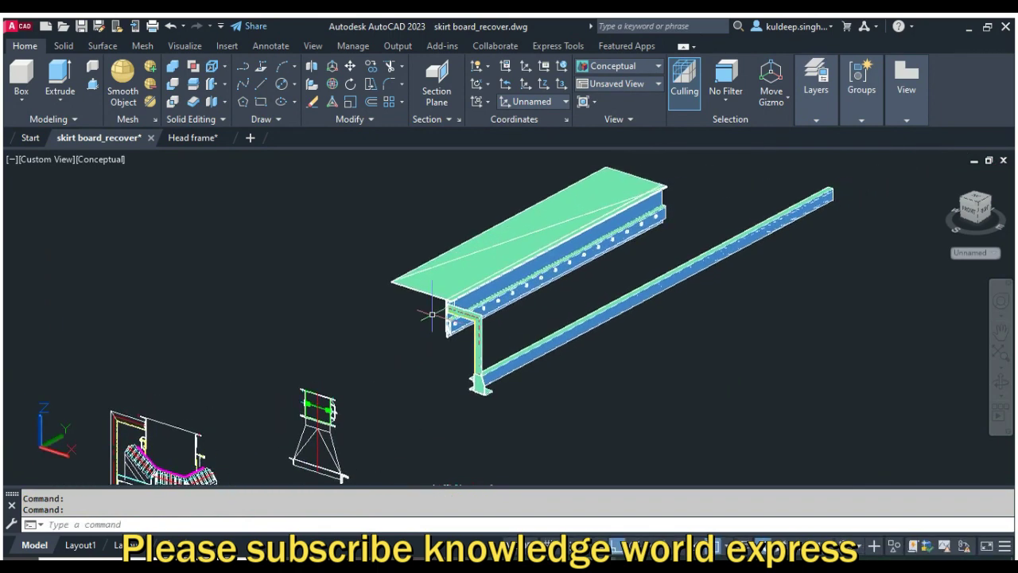
- Zoom in on the bracket joint under the skirt board, trying selections, then clear them
{"action": "scroll", "coordinate": [477, 322], "scroll_direction": "down", "scroll_amount": 2}
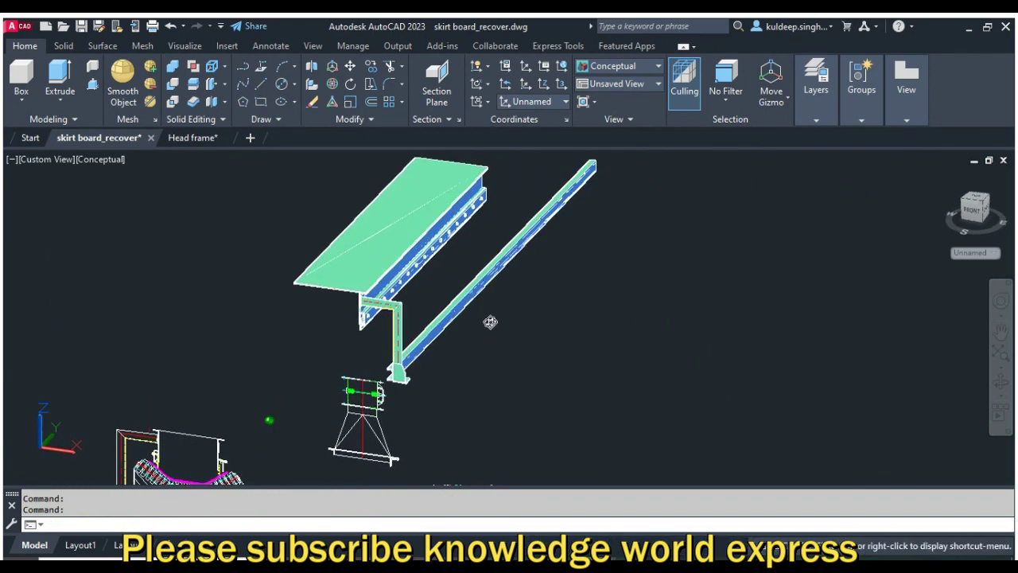
{"action": "left_click", "coordinate": [471, 322]}
{"action": "left_click", "coordinate": [437, 380]}
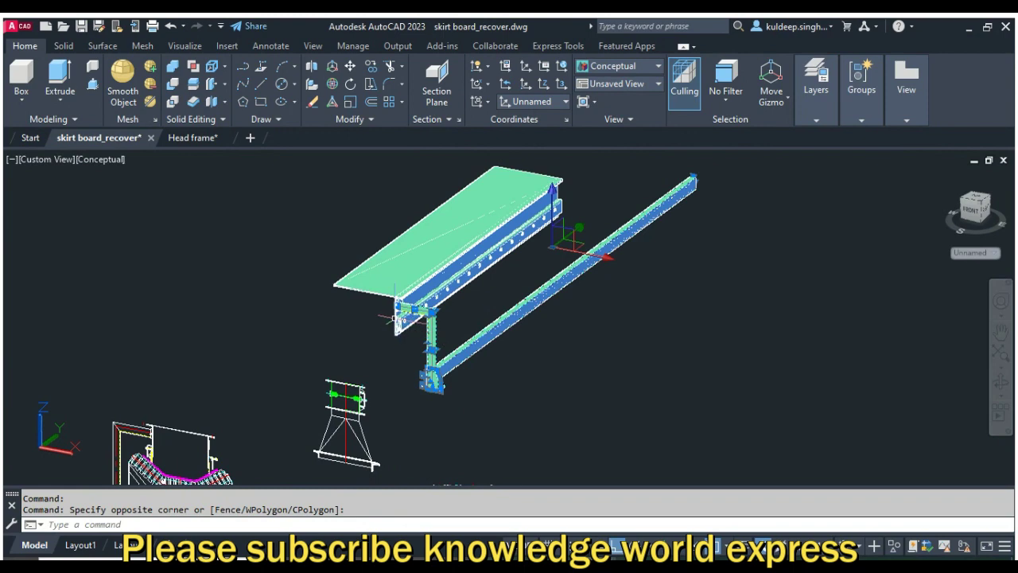
{"action": "scroll", "coordinate": [437, 366], "scroll_direction": "up", "scroll_amount": 5}
{"action": "scroll", "coordinate": [438, 358], "scroll_direction": "up", "scroll_amount": 2}
{"action": "left_click", "coordinate": [439, 357]}
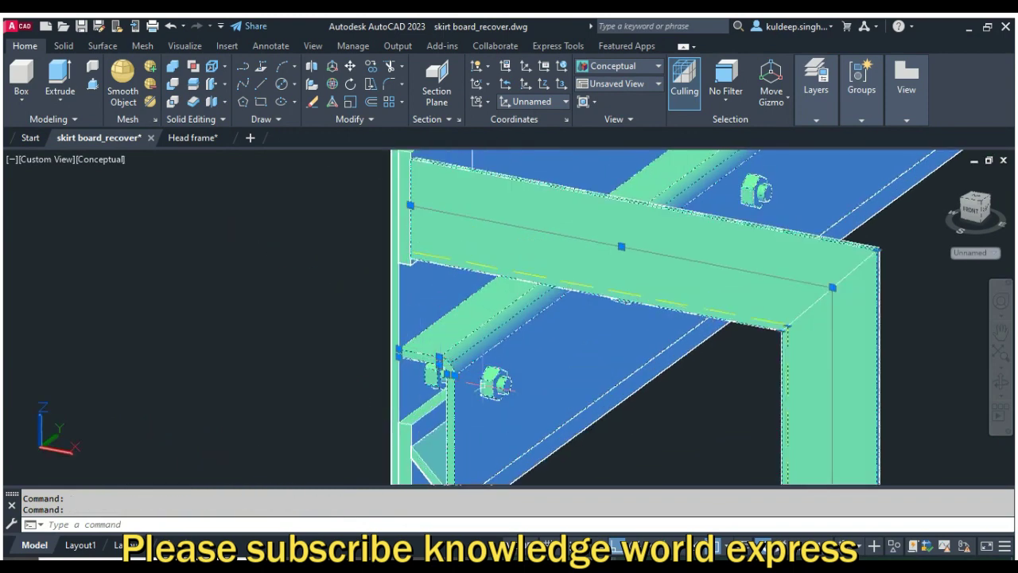
{"action": "scroll", "coordinate": [464, 350], "scroll_direction": "up", "scroll_amount": 2}
{"action": "scroll", "coordinate": [437, 392], "scroll_direction": "down", "scroll_amount": 2}
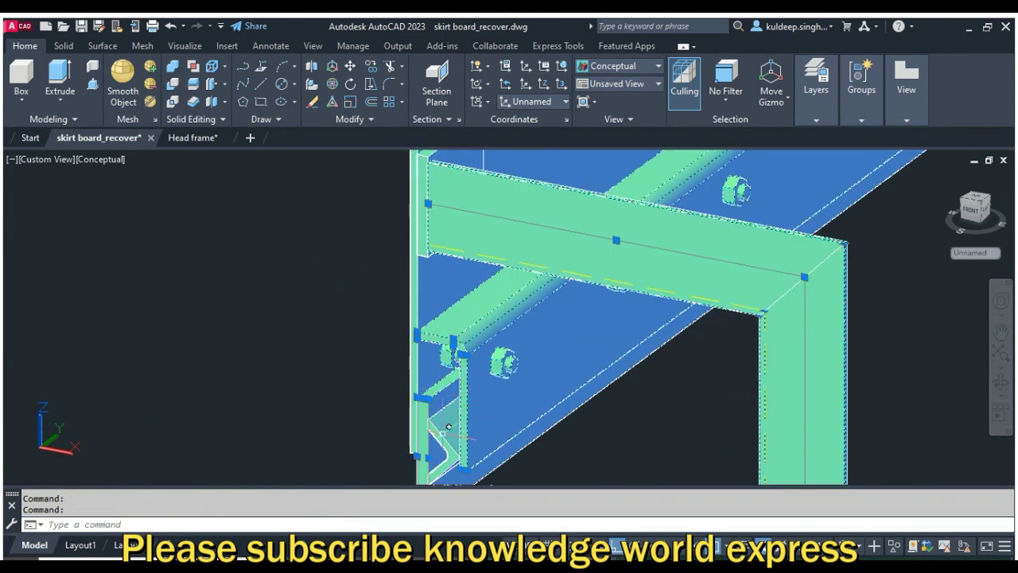
{"action": "scroll", "coordinate": [448, 427], "scroll_direction": "down", "scroll_amount": 2}
{"action": "left_click", "coordinate": [431, 253]}
{"action": "scroll", "coordinate": [434, 239], "scroll_direction": "down", "scroll_amount": 2}
{"action": "scroll", "coordinate": [433, 239], "scroll_direction": "up", "scroll_amount": 2}
{"action": "scroll", "coordinate": [443, 237], "scroll_direction": "down", "scroll_amount": 2}
{"action": "key", "text": "Escape"}
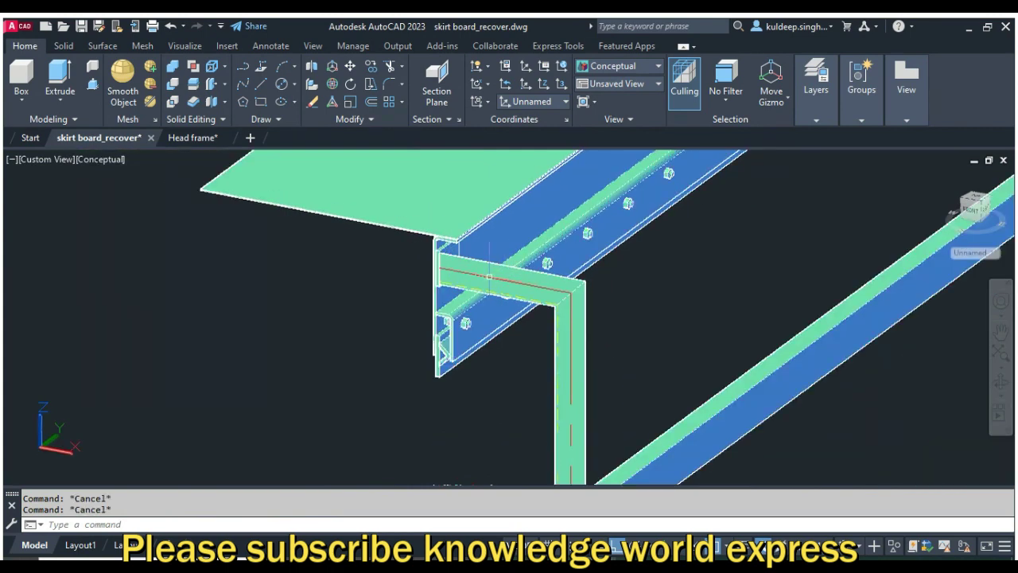
- Select the inverted-L support post's bracket arm and start a rectangular array
{"action": "scroll", "coordinate": [447, 267], "scroll_direction": "up", "scroll_amount": 1}
{"action": "scroll", "coordinate": [447, 267], "scroll_direction": "up", "scroll_amount": 2}
{"action": "left_click", "coordinate": [448, 255]}
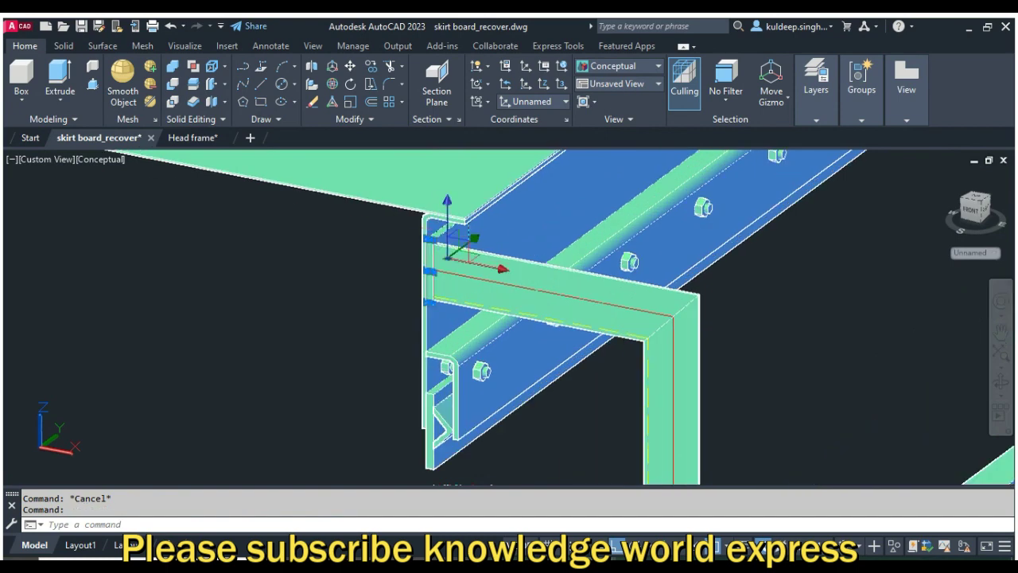
{"action": "scroll", "coordinate": [477, 302], "scroll_direction": "down", "scroll_amount": 2}
{"action": "scroll", "coordinate": [545, 352], "scroll_direction": "down", "scroll_amount": 2}
{"action": "scroll", "coordinate": [539, 329], "scroll_direction": "up", "scroll_amount": 1}
{"action": "scroll", "coordinate": [534, 406], "scroll_direction": "up", "scroll_amount": 2}
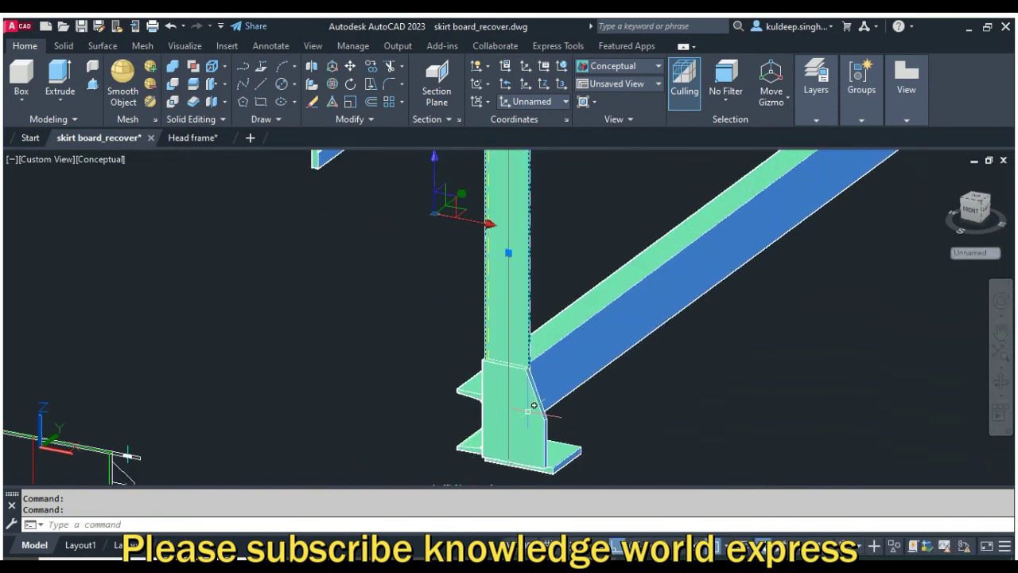
{"action": "scroll", "coordinate": [534, 405], "scroll_direction": "down", "scroll_amount": 2}
{"action": "mouse_move", "coordinate": [541, 414]}
{"action": "middle_mouse_down", "text": "shift"}
{"action": "mouse_move", "coordinate": [575, 436]}
{"action": "mouse_move", "coordinate": [394, 285]}
{"action": "middle_mouse_up", "text": "shift"}
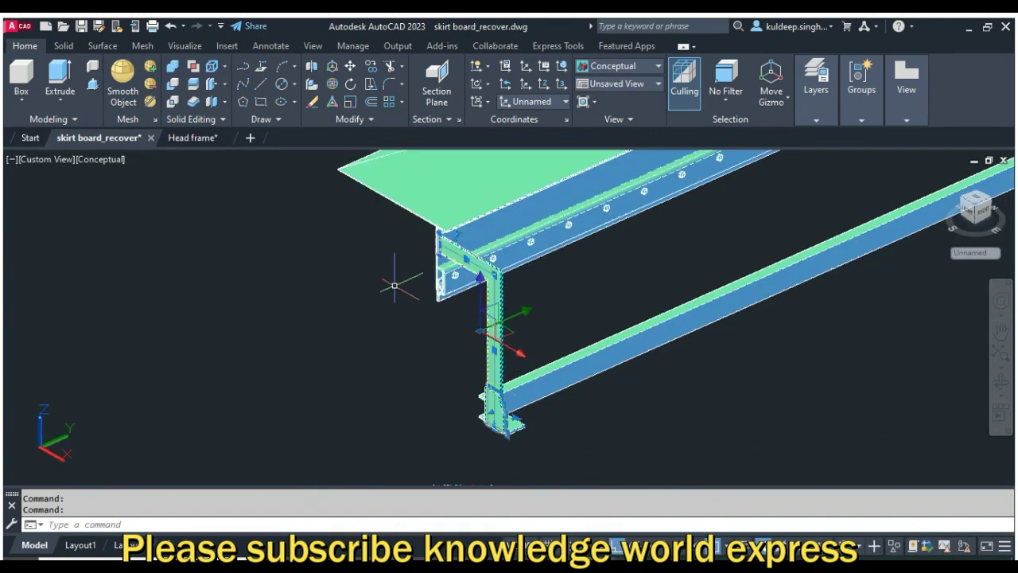
{"action": "left_click", "coordinate": [393, 103]}
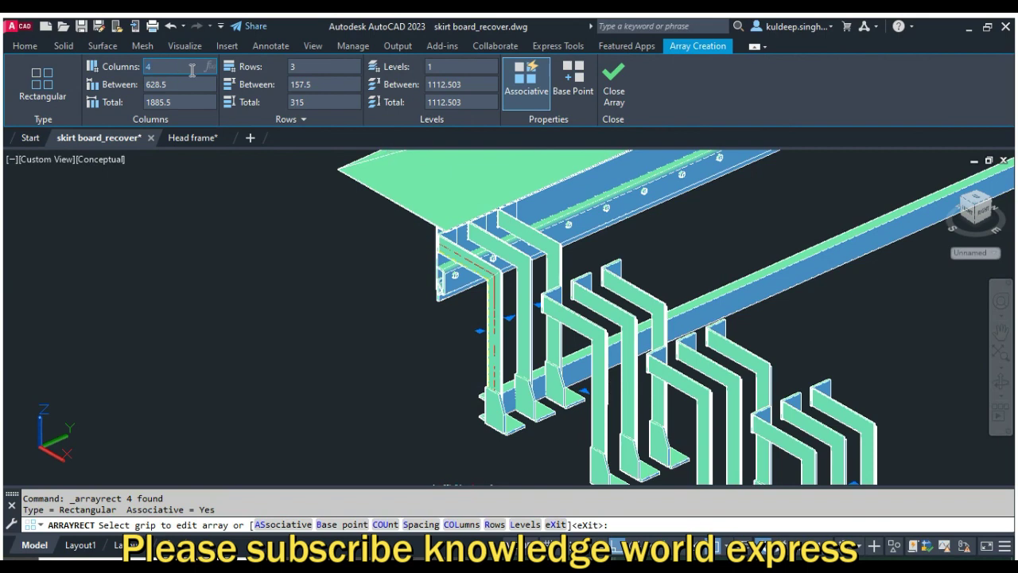
{"action": "type", "text": "1"}
- Set the support post array to 1 column, 4 rows over a 2500 total, and close it
{"action": "key", "text": "Return"}
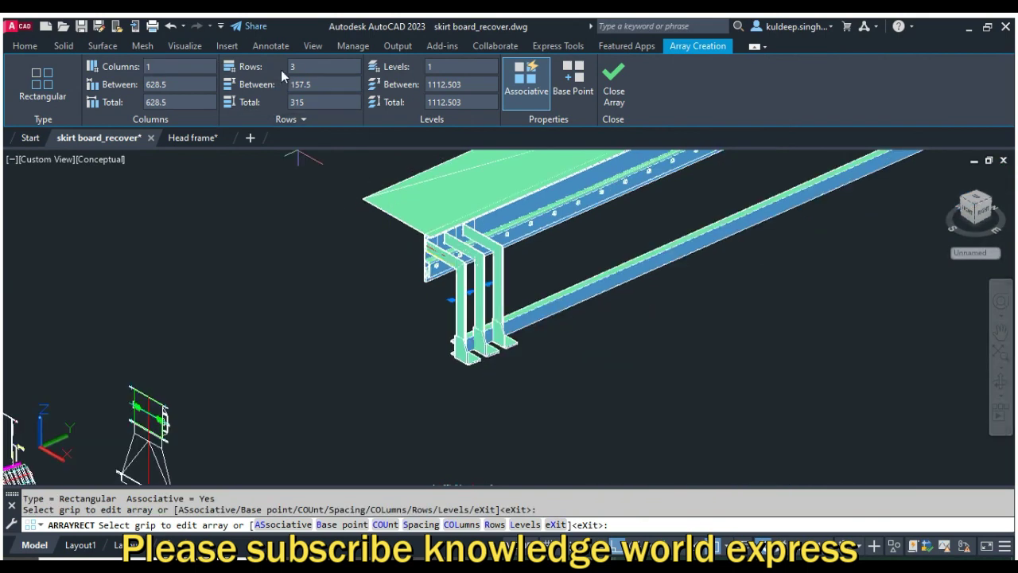
{"action": "type", "text": "4"}
{"action": "key", "text": "Return"}
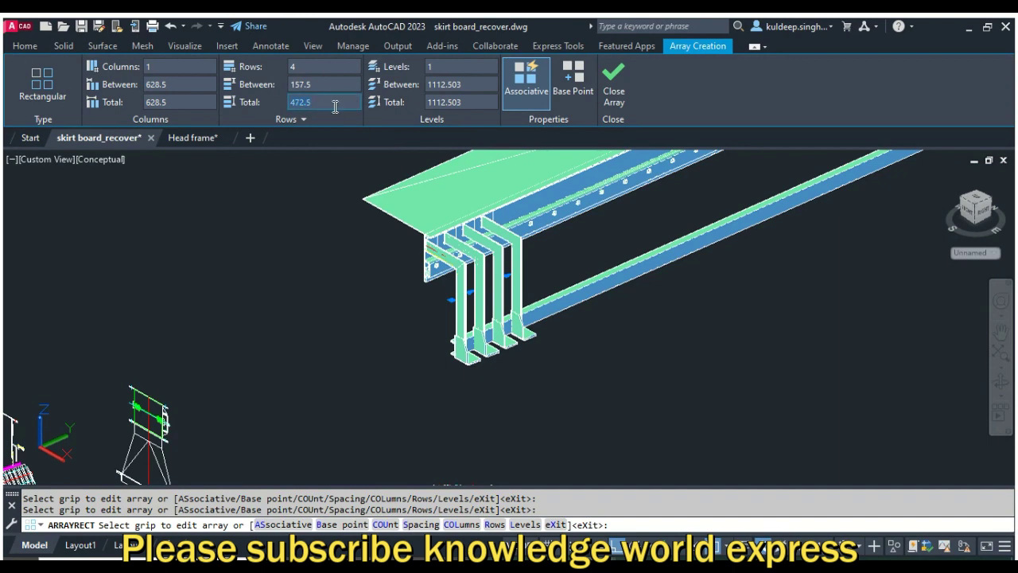
{"action": "type", "text": "00"}
{"action": "key", "text": "Return"}
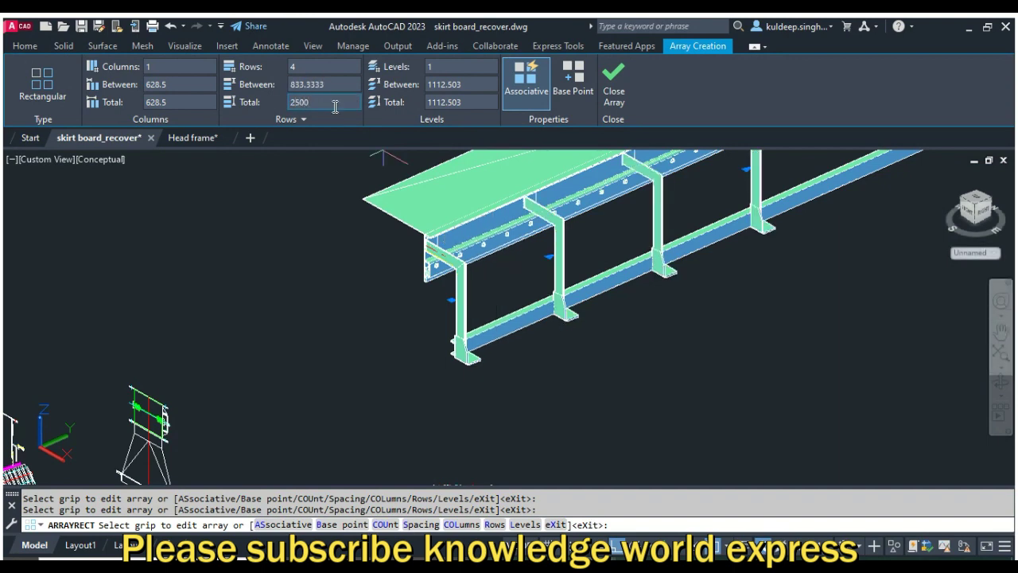
{"action": "middle_click_drag", "start_coordinate": [652, 342], "coordinate": [430, 435]}
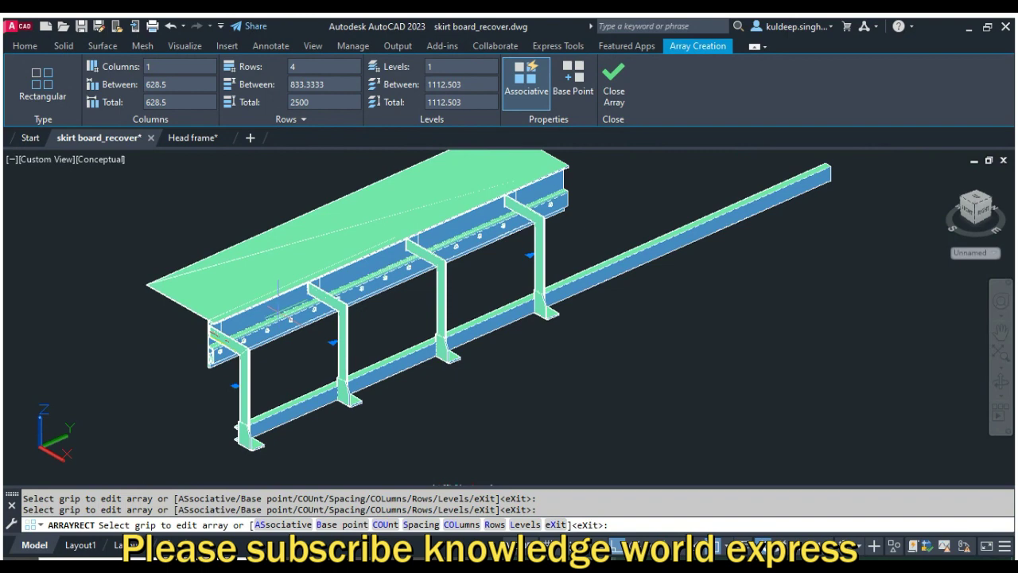
{"action": "left_click", "coordinate": [613, 87]}
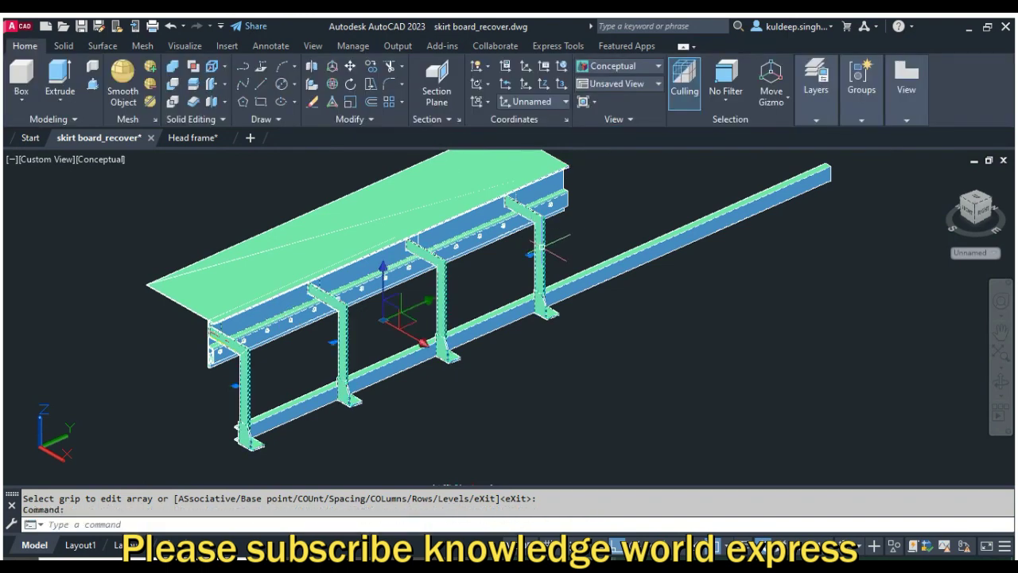
- Move the array of four support posts 250 along the skirt board
{"action": "type", "text": "m"}
{"action": "key", "text": "Return"}
{"action": "left_click", "coordinate": [549, 413]}
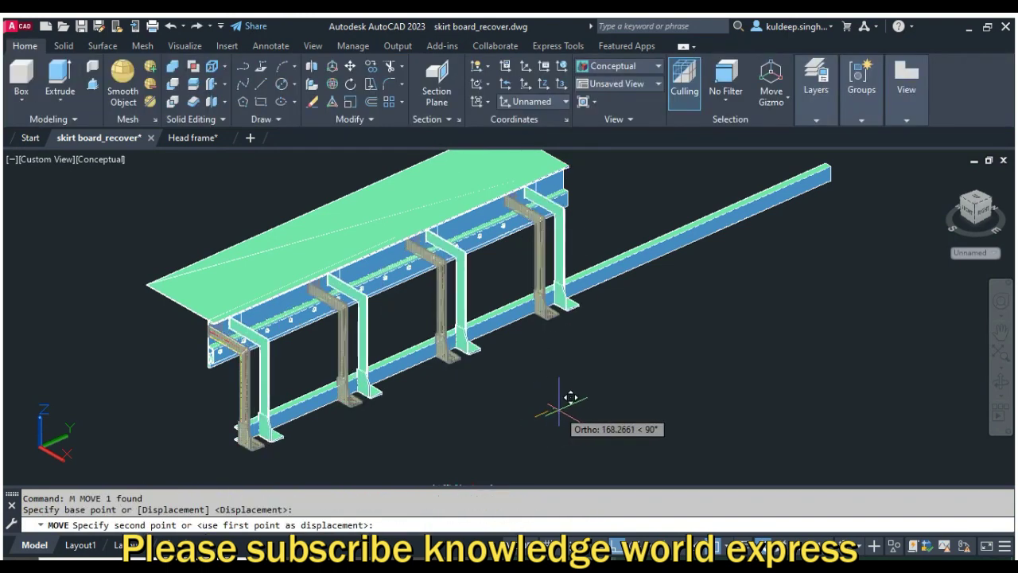
{"action": "type", "text": "250"}
{"action": "key", "text": "Return"}
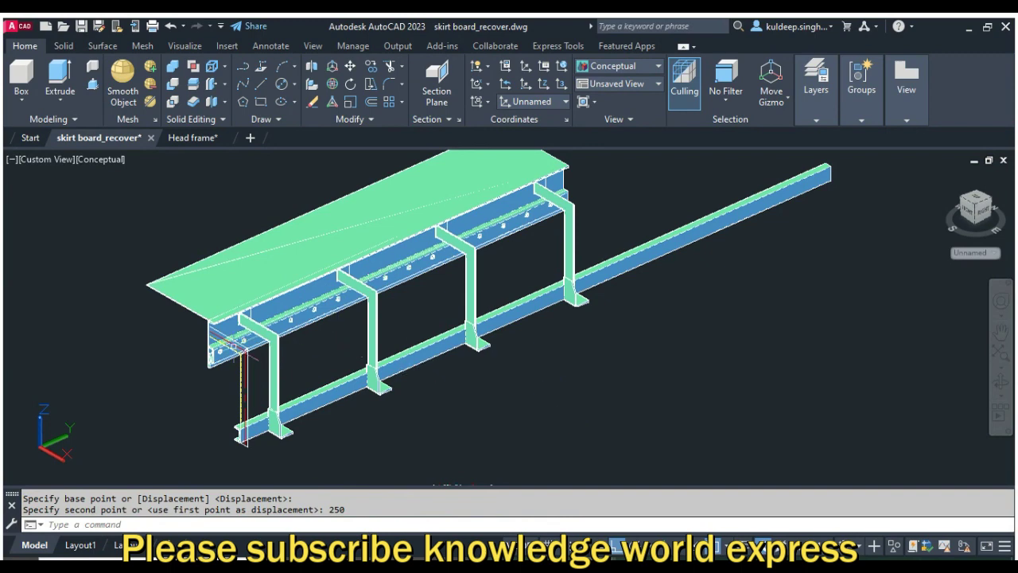
- Zoom around the frame end to check how the bracket array lines up
{"action": "scroll", "coordinate": [239, 343], "scroll_direction": "up", "scroll_amount": 3}
{"action": "scroll", "coordinate": [326, 342], "scroll_direction": "up", "scroll_amount": 1}
{"action": "scroll", "coordinate": [326, 342], "scroll_direction": "down", "scroll_amount": 2}
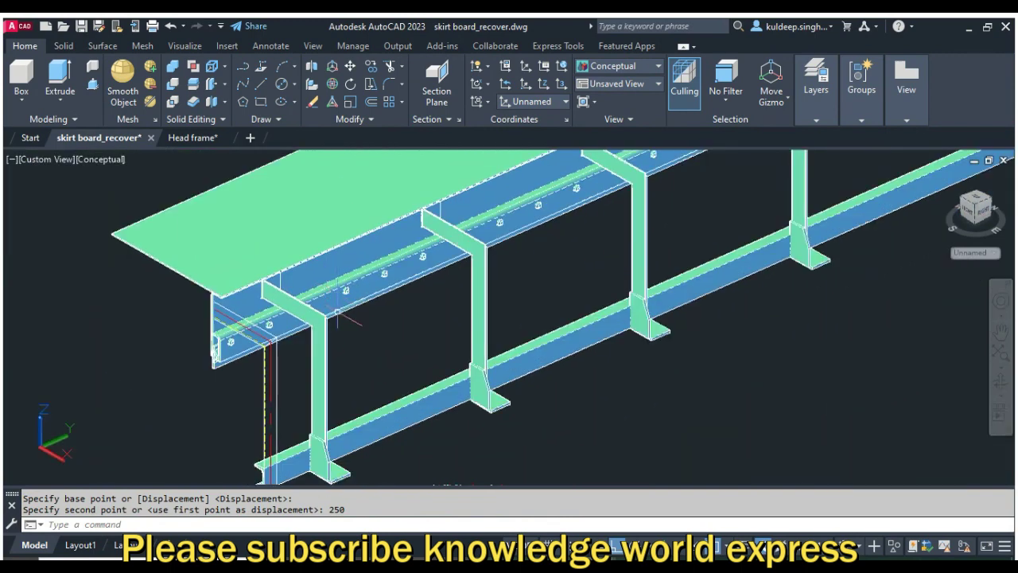
{"action": "scroll", "coordinate": [325, 342], "scroll_direction": "down", "scroll_amount": 2}
{"action": "left_click", "coordinate": [317, 335]}
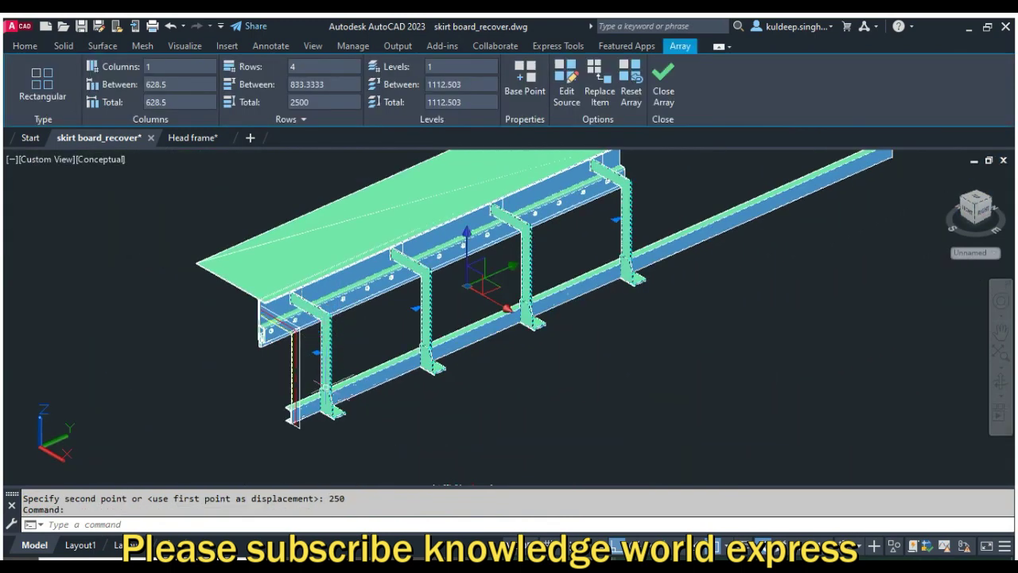
{"action": "scroll", "coordinate": [315, 338], "scroll_direction": "up", "scroll_amount": 2}
{"action": "key", "text": "Escape"}
{"action": "scroll", "coordinate": [317, 334], "scroll_direction": "up", "scroll_amount": 3}
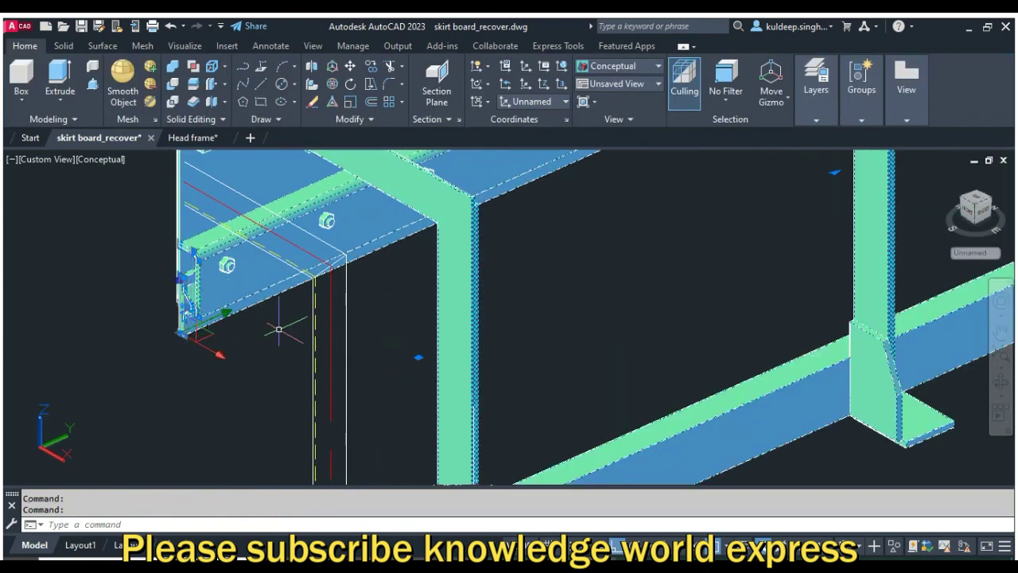
{"action": "scroll", "coordinate": [296, 326], "scroll_direction": "down", "scroll_amount": 2}
{"action": "scroll", "coordinate": [351, 332], "scroll_direction": "down", "scroll_amount": 2}
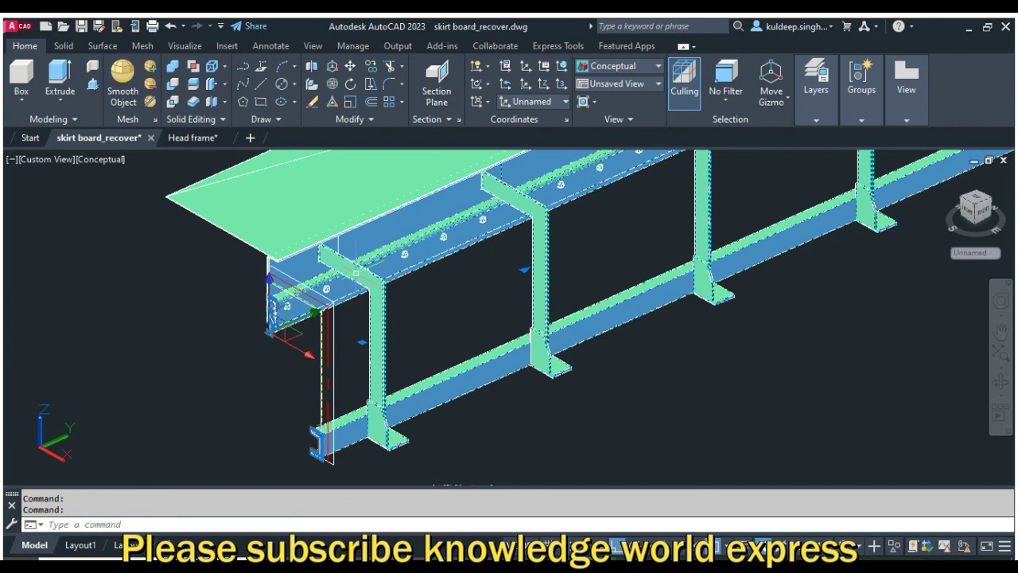
{"action": "scroll", "coordinate": [287, 238], "scroll_direction": "up", "scroll_amount": 2}
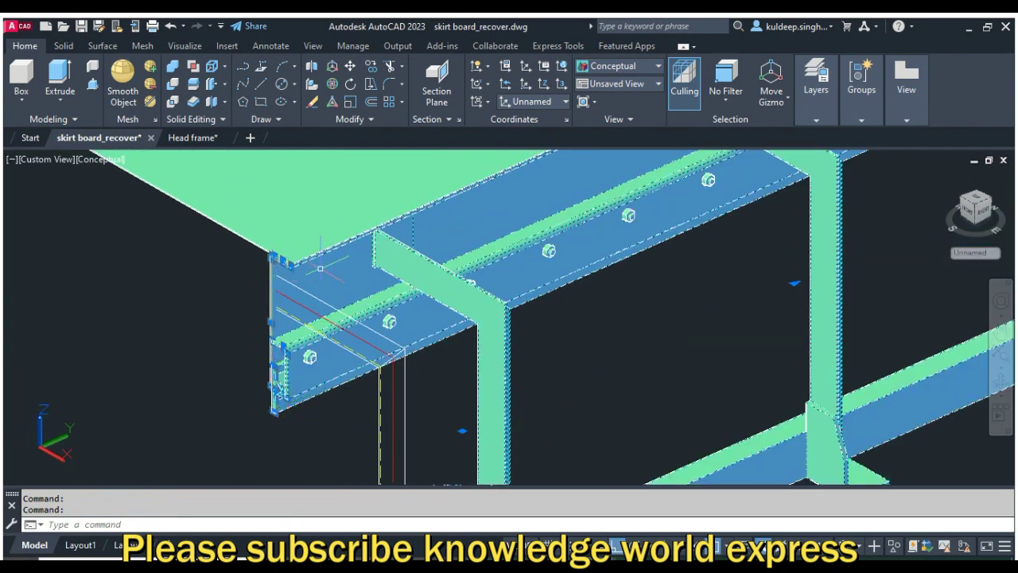
{"action": "type", "text": "3D"}
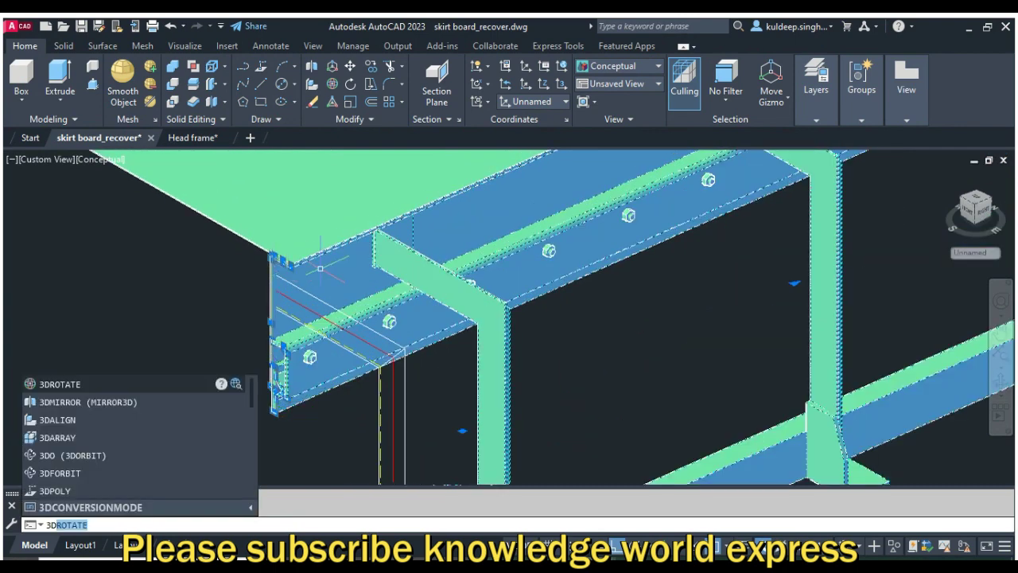
{"action": "type", "text": "MI"}
- Mirror the side assembly across the YZ plane through the board-edge midpoint, keeping the source objects
{"action": "key", "text": "Return"}
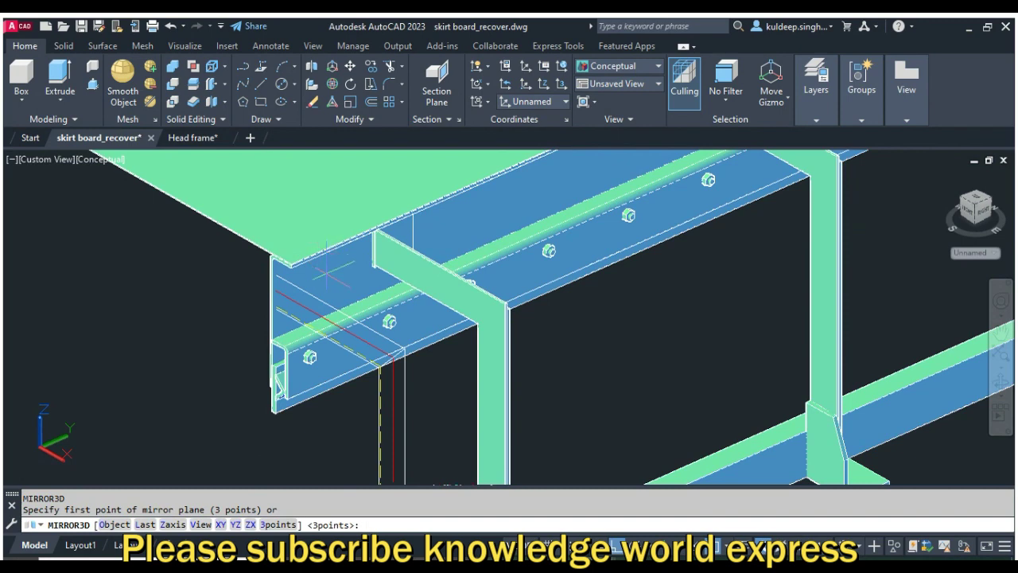
{"action": "scroll", "coordinate": [332, 270], "scroll_direction": "down", "scroll_amount": 3}
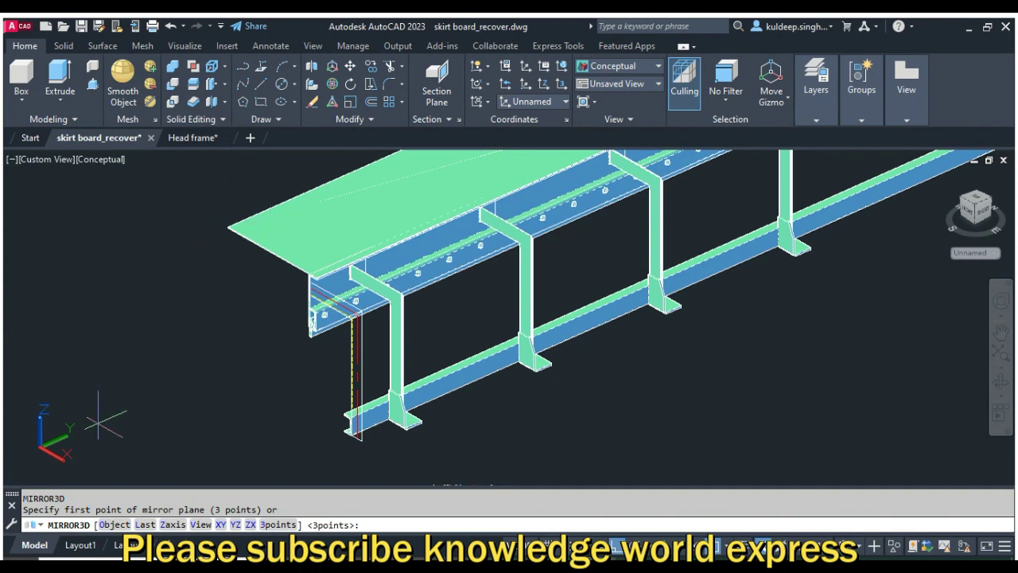
{"action": "left_click", "coordinate": [235, 524]}
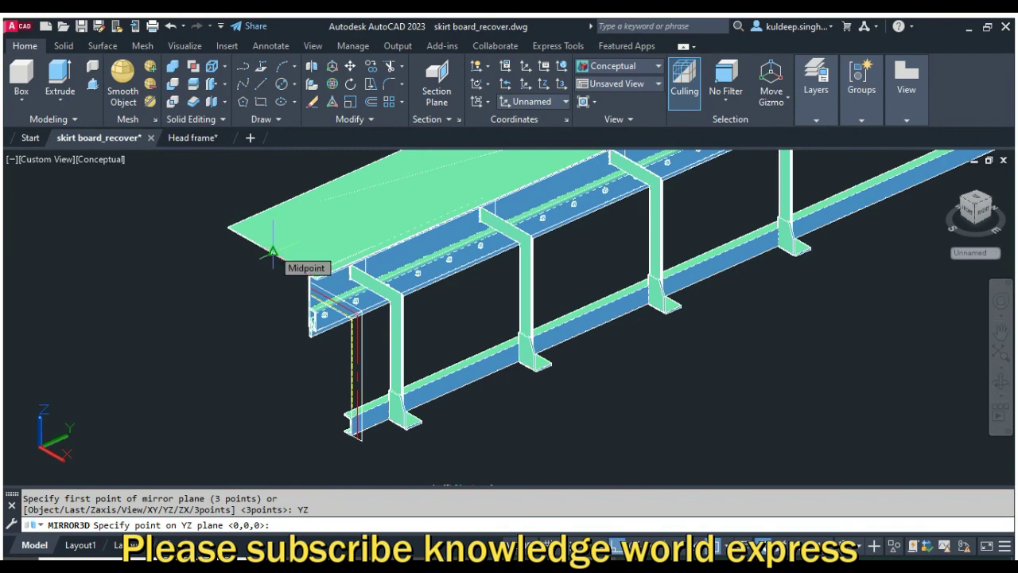
{"action": "left_click", "coordinate": [272, 253]}
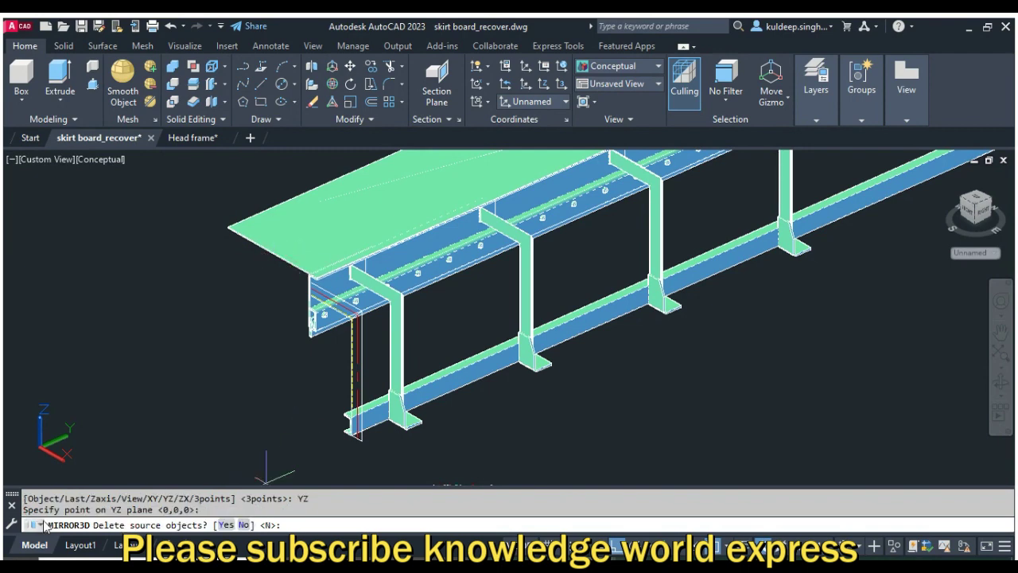
{"action": "left_click", "coordinate": [242, 525]}
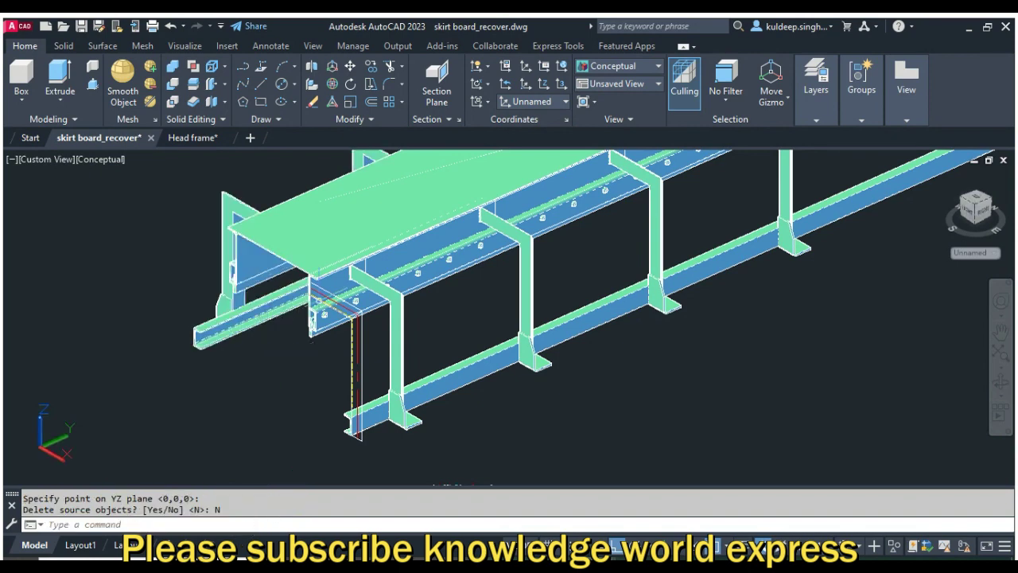
{"action": "scroll", "coordinate": [388, 287], "scroll_direction": "down", "scroll_amount": 2}
{"action": "mouse_move", "coordinate": [403, 295]}
{"action": "middle_mouse_down", "text": "shift"}
{"action": "mouse_move", "coordinate": [414, 354]}
{"action": "mouse_move", "coordinate": [482, 351]}
{"action": "mouse_move", "coordinate": [501, 374]}
{"action": "middle_mouse_up", "text": "shift"}
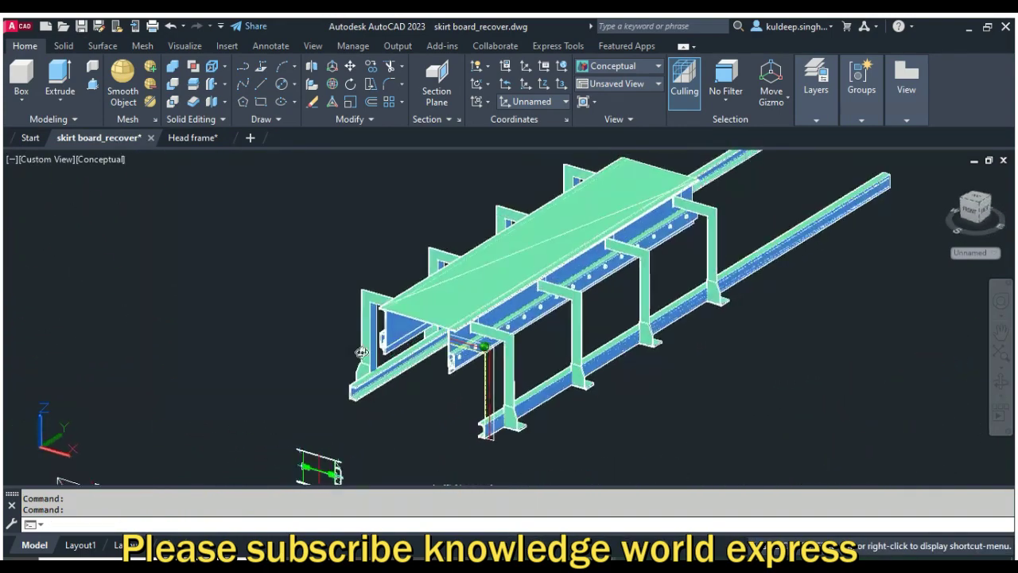
- Erase the stray vertical members beside the bolted channel
{"action": "scroll", "coordinate": [501, 373], "scroll_direction": "up", "scroll_amount": 3}
{"action": "left_click", "coordinate": [502, 373]}
{"action": "left_click", "coordinate": [446, 397]}
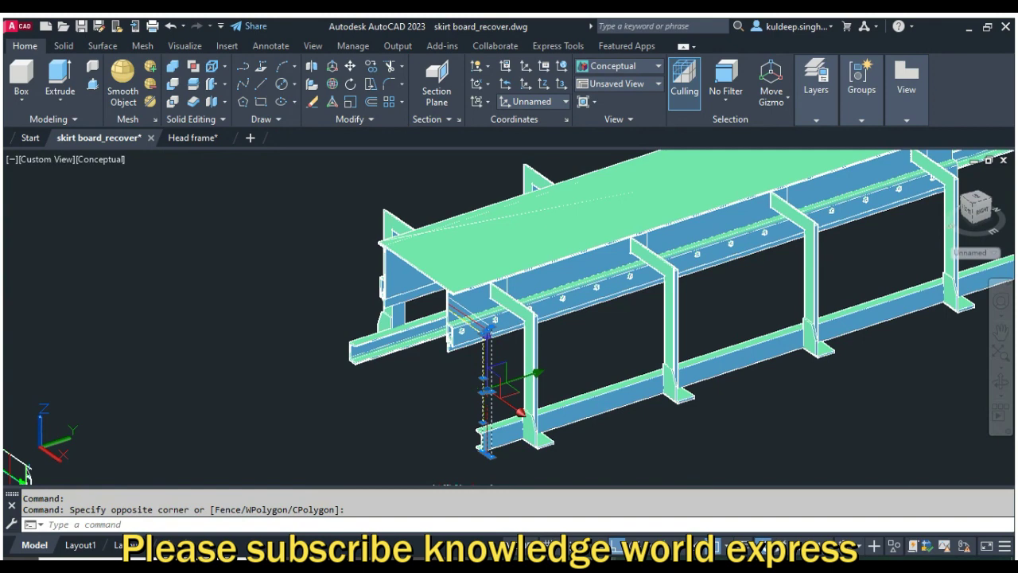
{"action": "key", "text": "Delete"}
- Window-select and delete the leftover lines beside the channel, leaving only the frame solids
{"action": "scroll", "coordinate": [479, 315], "scroll_direction": "up", "scroll_amount": 4}
{"action": "left_click", "coordinate": [552, 390]}
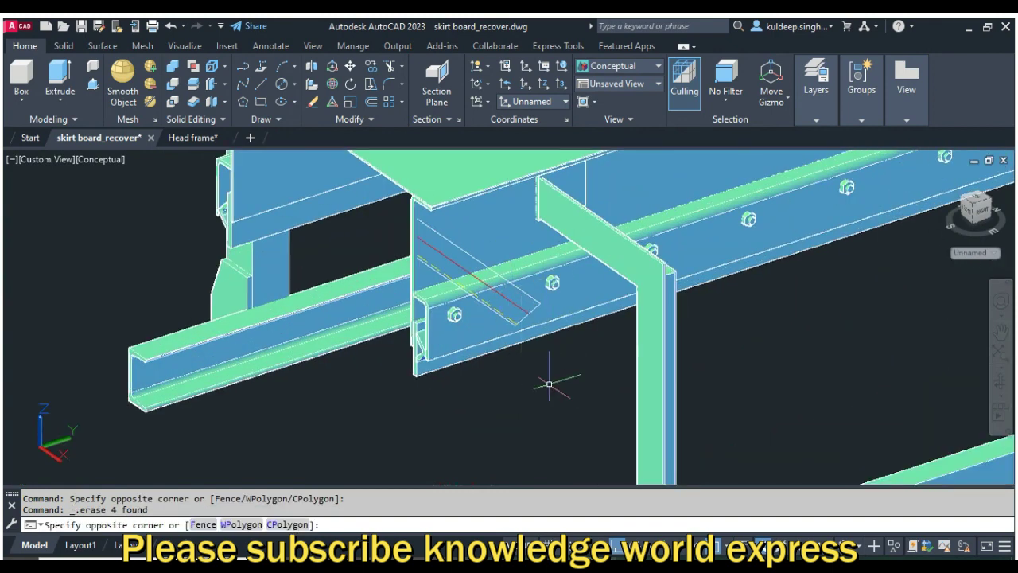
{"action": "left_click", "coordinate": [382, 209]}
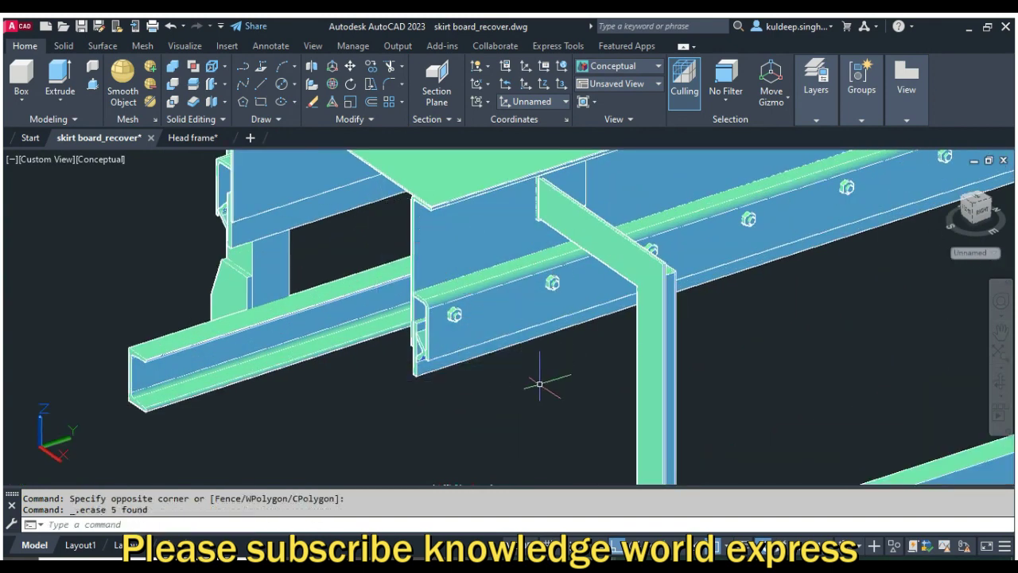
{"action": "key", "text": "Delete"}
{"action": "scroll", "coordinate": [541, 375], "scroll_direction": "down", "scroll_amount": 4}
{"action": "middle_click_drag", "start_coordinate": [486, 376], "coordinate": [584, 359], "text": "shift"}
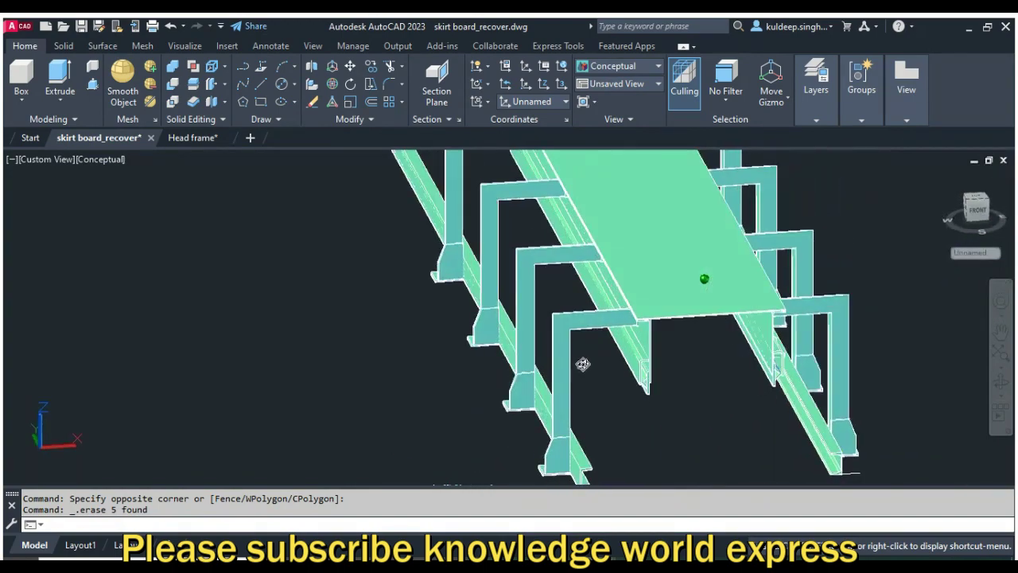
{"action": "middle_click_drag", "start_coordinate": [475, 366], "coordinate": [352, 354], "text": "shift"}
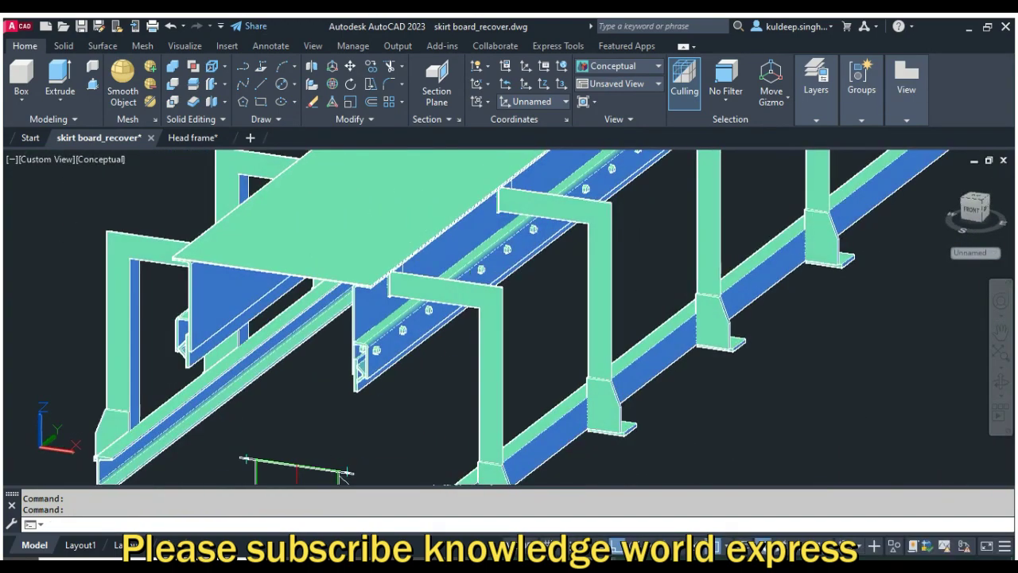
{"action": "scroll", "coordinate": [353, 354], "scroll_direction": "up", "scroll_amount": 3}
- Mirror the bolt array with 3DM about the YZ plane through a picked point, keeping the originals
{"action": "left_click", "coordinate": [353, 354]}
{"action": "type", "text": "3D"}
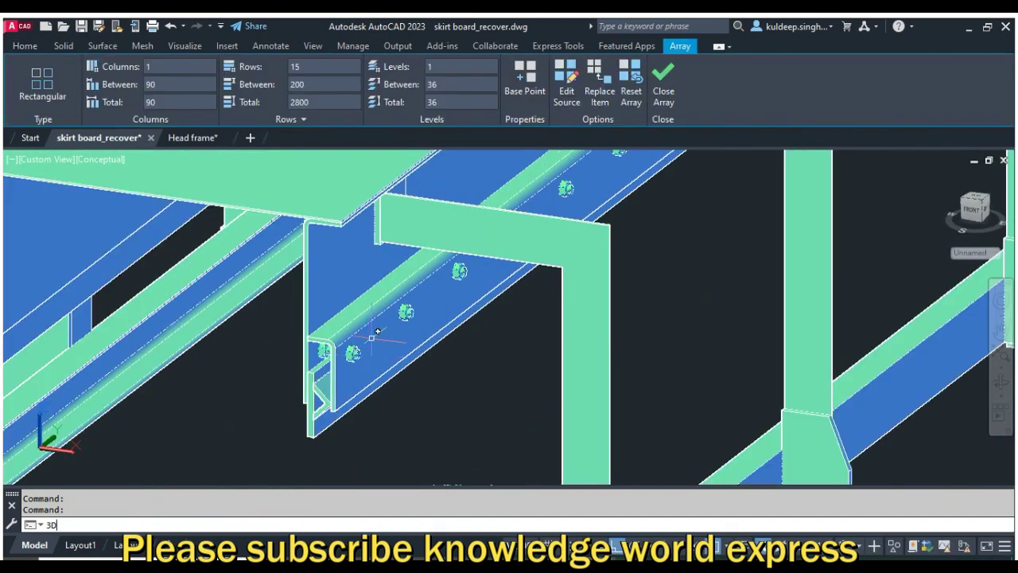
{"action": "type", "text": "M"}
{"action": "left_click", "coordinate": [89, 401]}
{"action": "scroll", "coordinate": [341, 363], "scroll_direction": "down", "scroll_amount": 3}
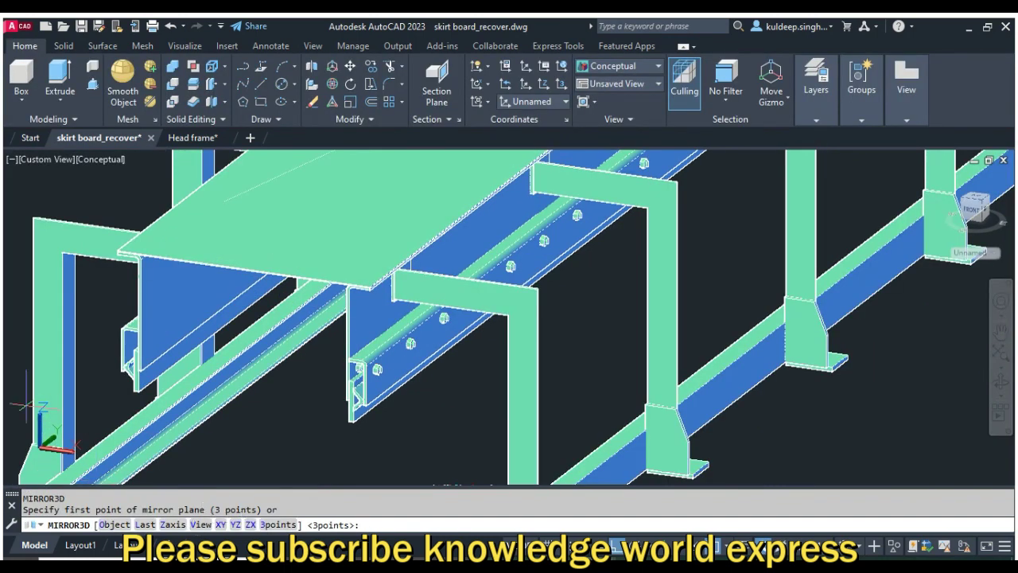
{"action": "left_click", "coordinate": [234, 525]}
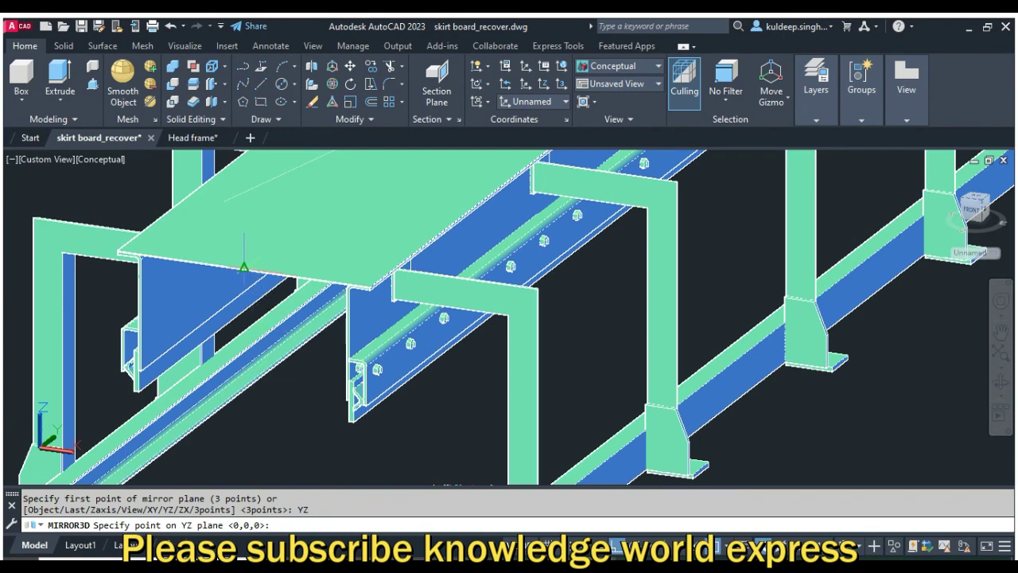
{"action": "left_click", "coordinate": [244, 267]}
{"action": "left_click", "coordinate": [245, 525]}
{"action": "key", "text": "Escape"}
{"action": "middle_click_drag", "start_coordinate": [179, 354], "coordinate": [305, 357], "text": "shift"}
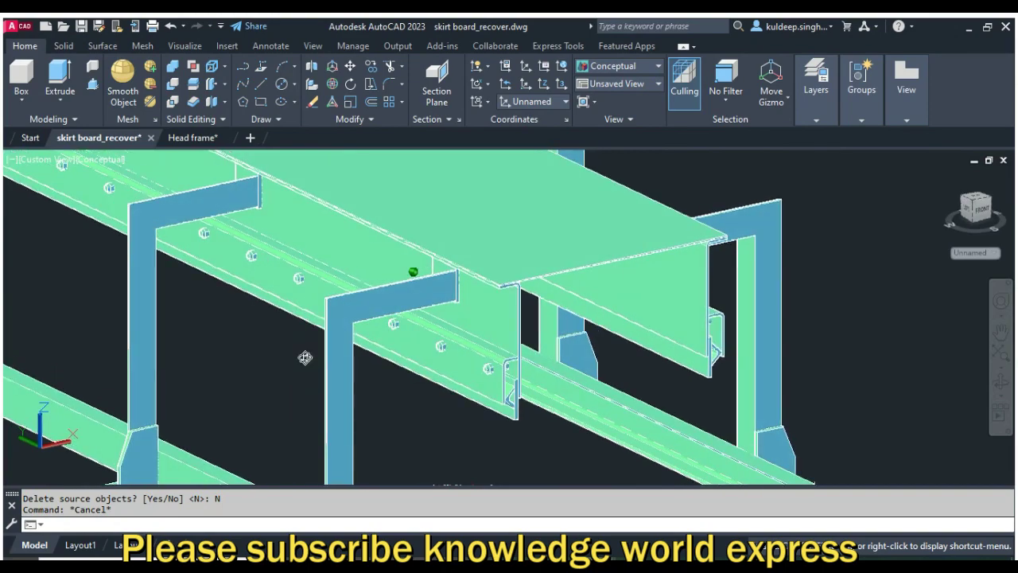
{"action": "scroll", "coordinate": [456, 386], "scroll_direction": "up", "scroll_amount": 3}
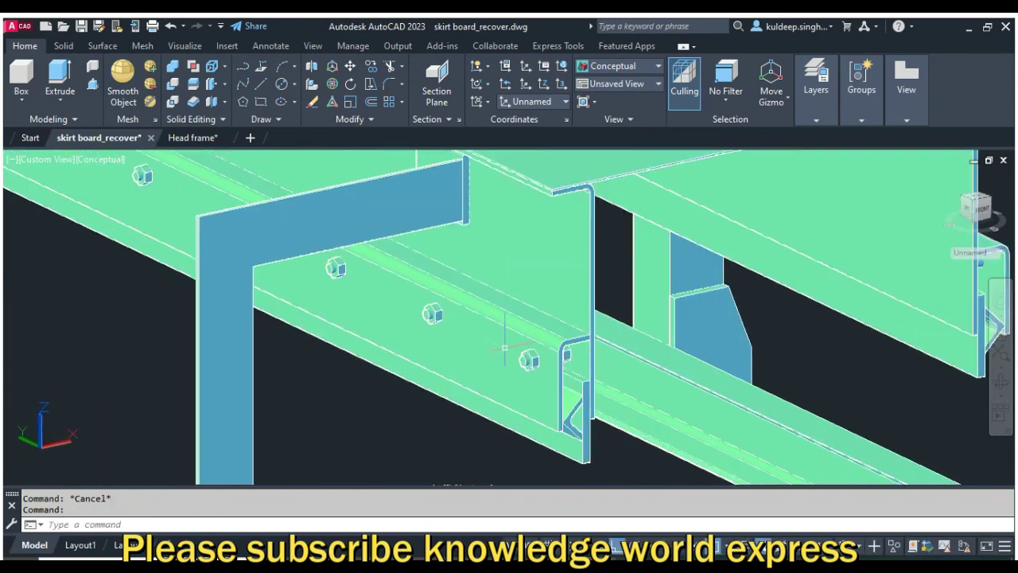
{"action": "scroll", "coordinate": [517, 358], "scroll_direction": "up", "scroll_amount": 2}
{"action": "scroll", "coordinate": [565, 340], "scroll_direction": "up", "scroll_amount": 2}
{"action": "left_click", "coordinate": [561, 346]}
{"action": "scroll", "coordinate": [491, 296], "scroll_direction": "down", "scroll_amount": 4}
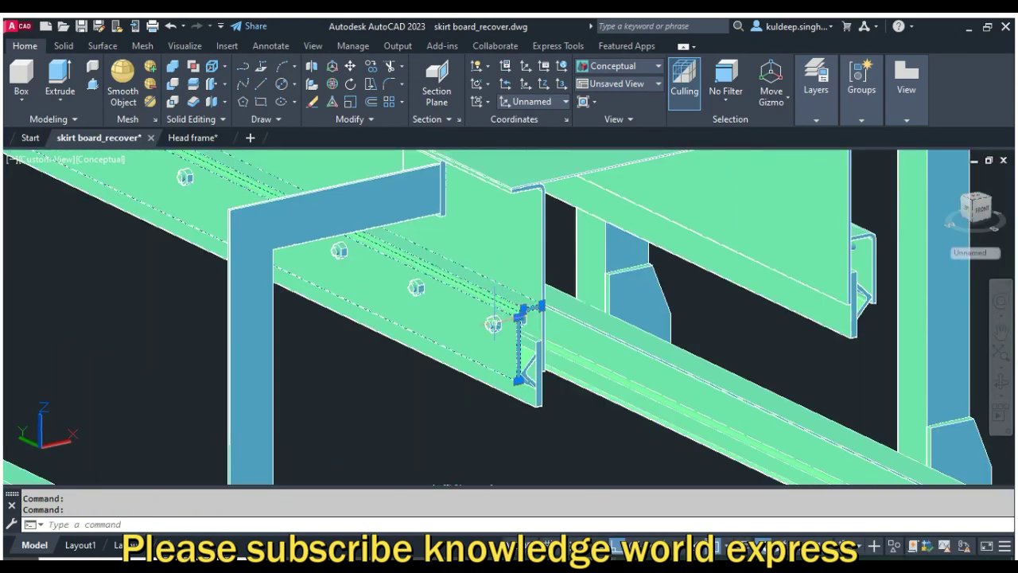
{"action": "scroll", "coordinate": [493, 323], "scroll_direction": "down", "scroll_amount": 2}
{"action": "scroll", "coordinate": [477, 330], "scroll_direction": "up", "scroll_amount": 3}
{"action": "key", "text": "Escape"}
{"action": "left_click", "coordinate": [530, 320]}
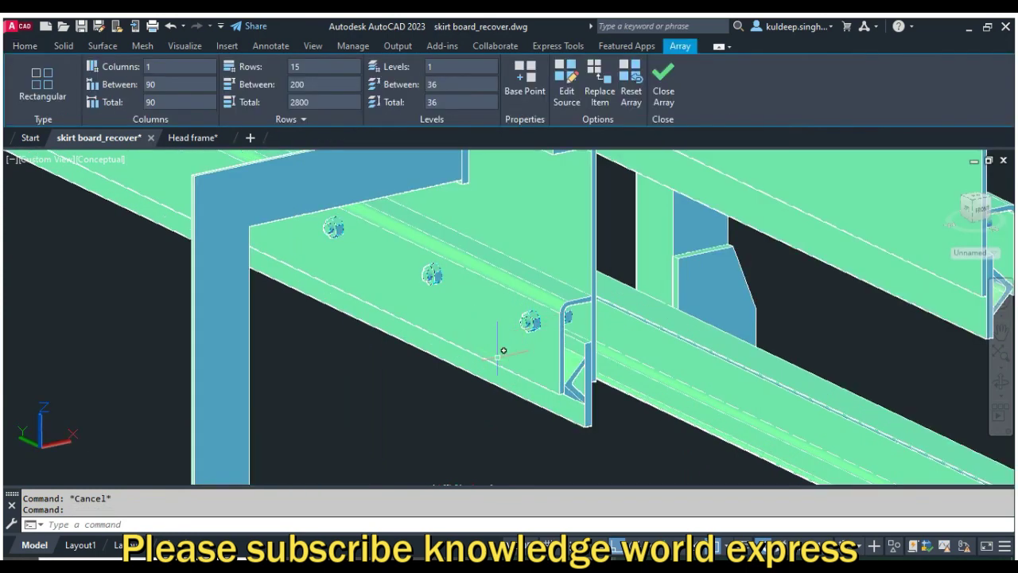
{"action": "scroll", "coordinate": [539, 341], "scroll_direction": "up", "scroll_amount": 3}
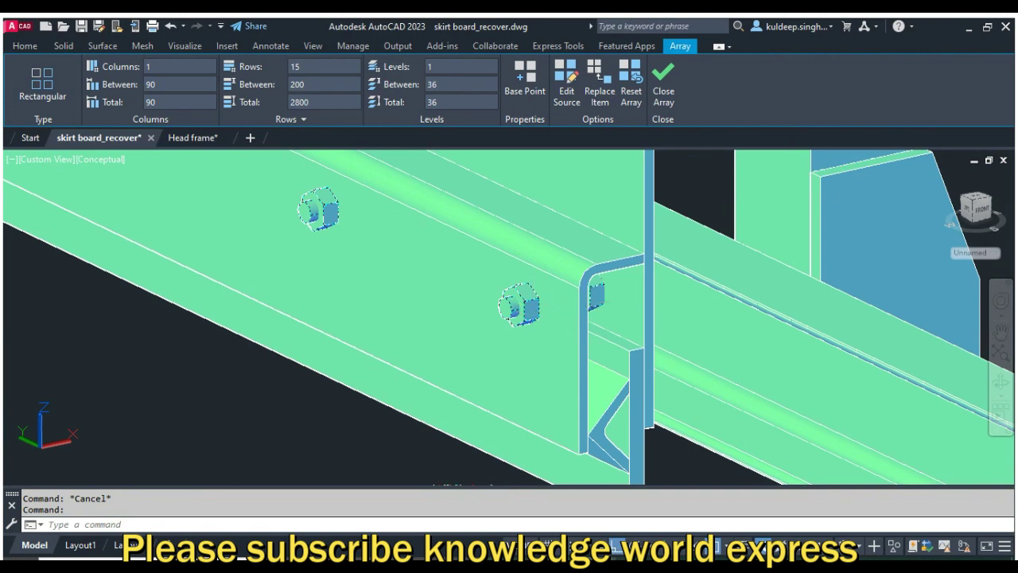
{"action": "key", "text": "Delete"}
{"action": "left_click", "coordinate": [584, 306]}
{"action": "scroll", "coordinate": [590, 301], "scroll_direction": "down", "scroll_amount": 2}
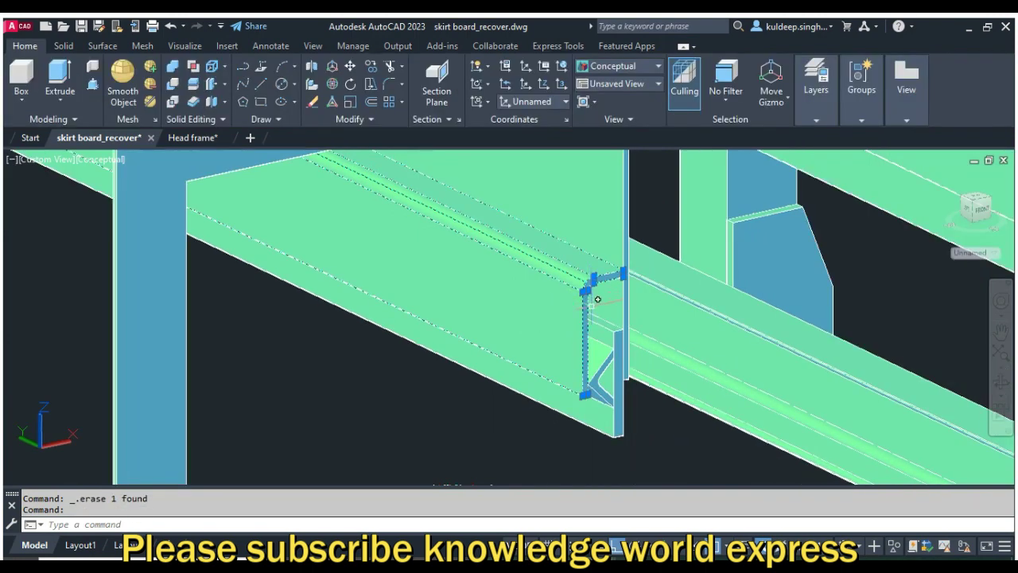
{"action": "key", "text": "Delete"}
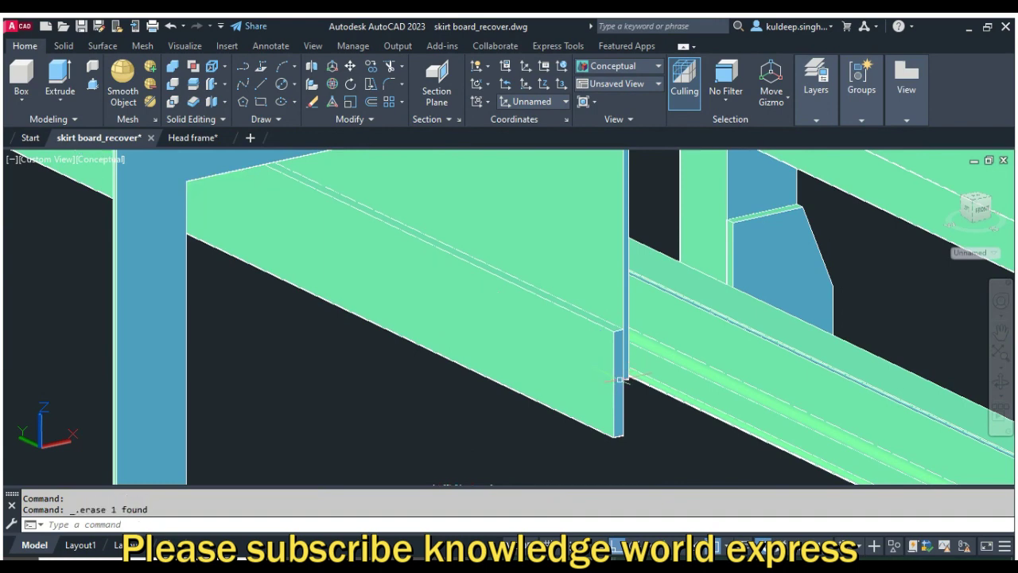
{"action": "left_click", "coordinate": [621, 380]}
{"action": "key", "text": "ctrl+z"}
{"action": "key", "text": "ctrl+z"}
{"action": "key", "text": "ctrl+z"}
{"action": "scroll", "coordinate": [573, 341], "scroll_direction": "down", "scroll_amount": 2}
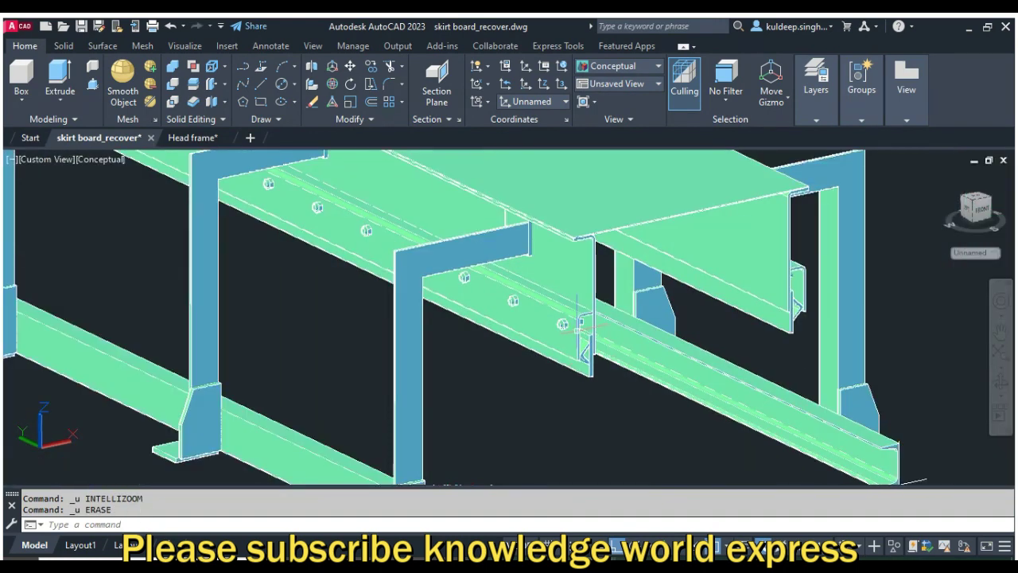
{"action": "scroll", "coordinate": [577, 350], "scroll_direction": "down", "scroll_amount": 1}
{"action": "scroll", "coordinate": [589, 370], "scroll_direction": "down", "scroll_amount": 1}
{"action": "scroll", "coordinate": [592, 372], "scroll_direction": "down", "scroll_amount": 1}
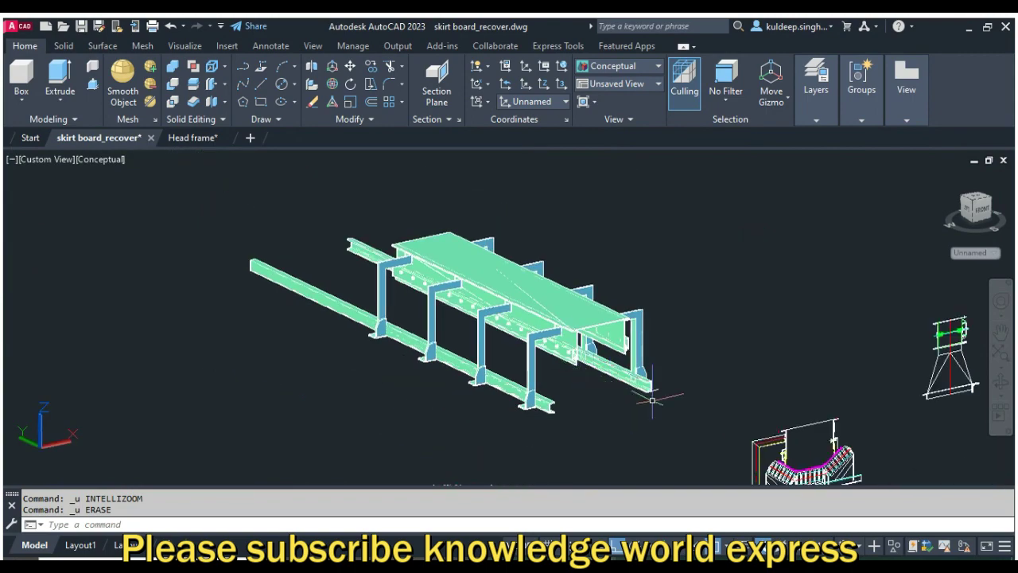
- Move the troughed idler with the pink belt 3500 units beneath the skirt board frame
{"action": "scroll", "coordinate": [783, 471], "scroll_direction": "up", "scroll_amount": 2}
{"action": "scroll", "coordinate": [781, 471], "scroll_direction": "up", "scroll_amount": 1}
{"action": "left_click", "coordinate": [781, 473]}
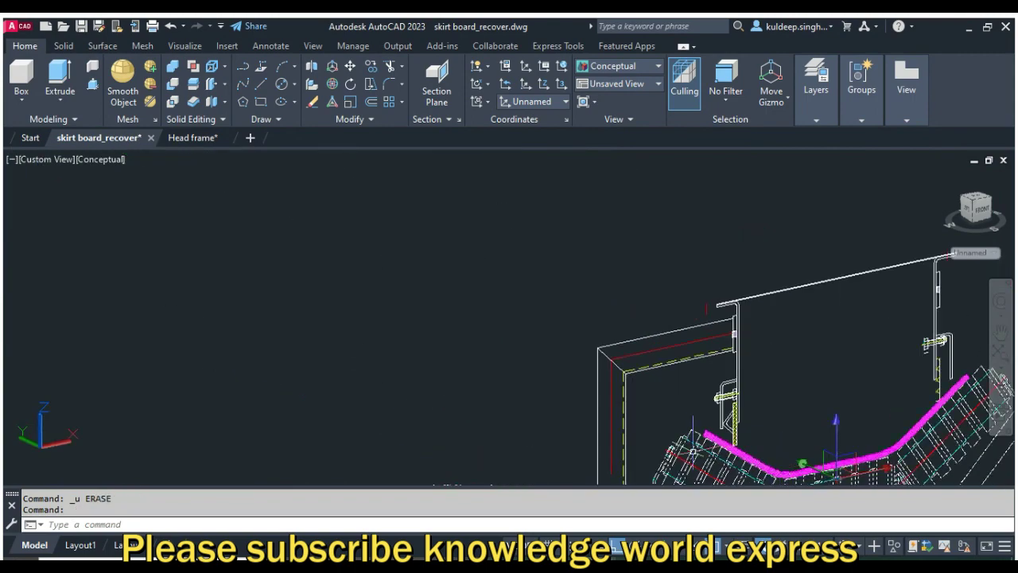
{"action": "type", "text": "m"}
{"action": "key", "text": "Return"}
{"action": "left_click", "coordinate": [636, 435]}
{"action": "scroll", "coordinate": [394, 324], "scroll_direction": "down", "scroll_amount": 2}
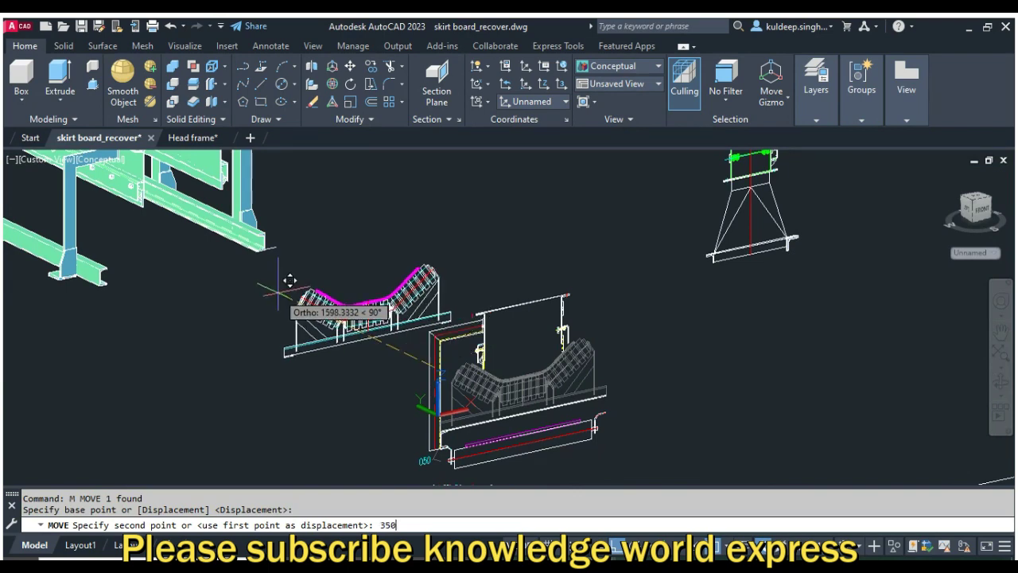
{"action": "key", "text": "Return"}
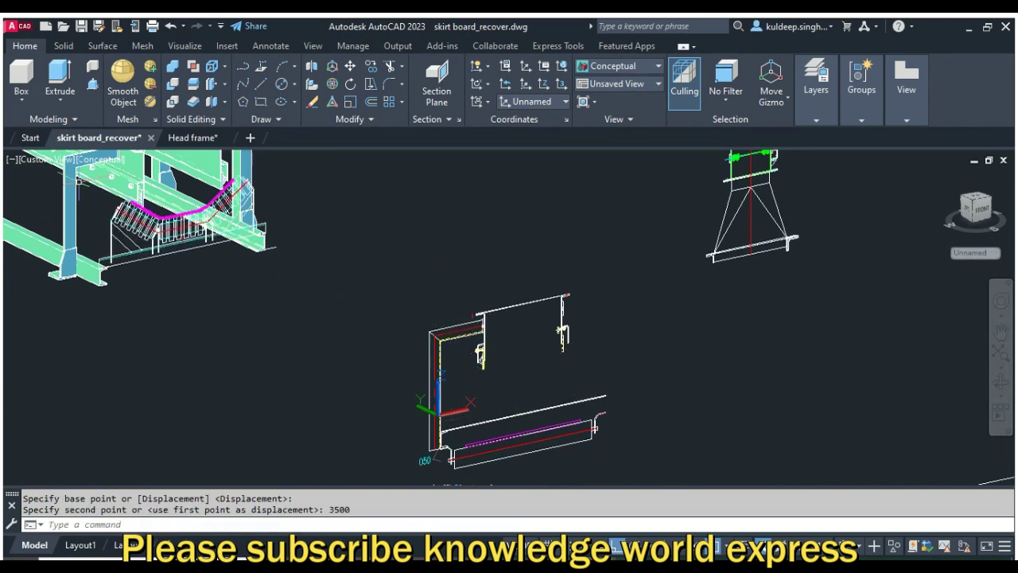
{"action": "scroll", "coordinate": [199, 239], "scroll_direction": "up", "scroll_amount": 3}
{"action": "key", "text": "Escape"}
- Zoom and orbit to check the idler under the frame, then switch to the Head frame drawing
{"action": "scroll", "coordinate": [118, 231], "scroll_direction": "up", "scroll_amount": 3}
{"action": "scroll", "coordinate": [118, 230], "scroll_direction": "down", "scroll_amount": 2}
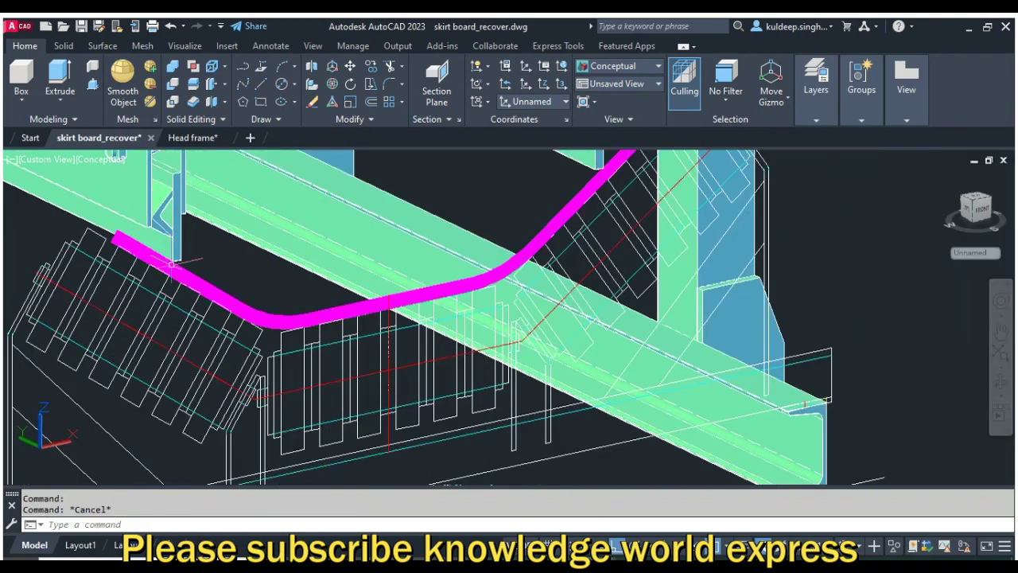
{"action": "scroll", "coordinate": [173, 263], "scroll_direction": "up", "scroll_amount": 2}
{"action": "scroll", "coordinate": [173, 263], "scroll_direction": "down", "scroll_amount": 2}
{"action": "scroll", "coordinate": [175, 233], "scroll_direction": "up", "scroll_amount": 2}
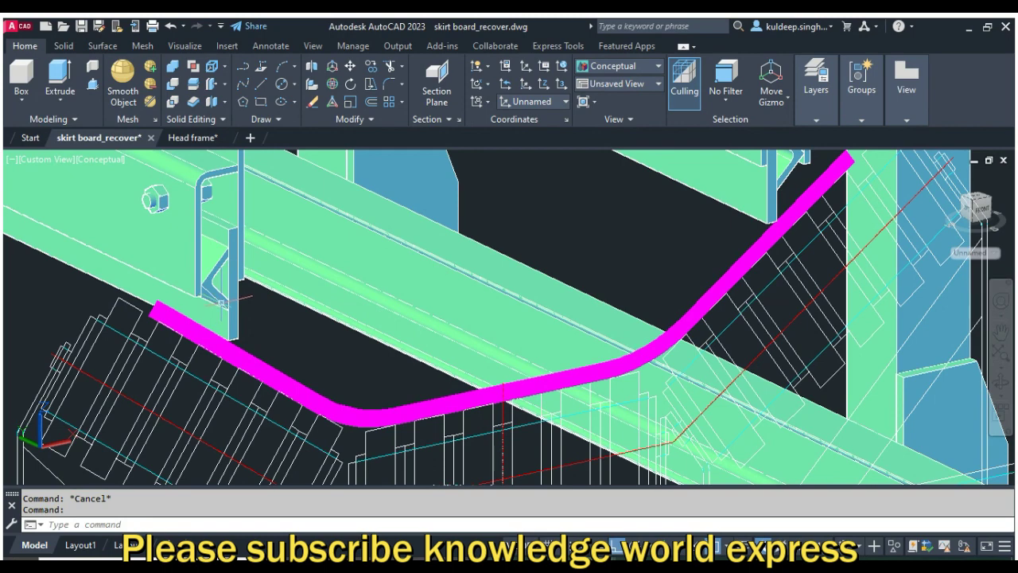
{"action": "scroll", "coordinate": [235, 306], "scroll_direction": "down", "scroll_amount": 2}
{"action": "scroll", "coordinate": [247, 315], "scroll_direction": "down", "scroll_amount": 3}
{"action": "scroll", "coordinate": [262, 318], "scroll_direction": "down", "scroll_amount": 3}
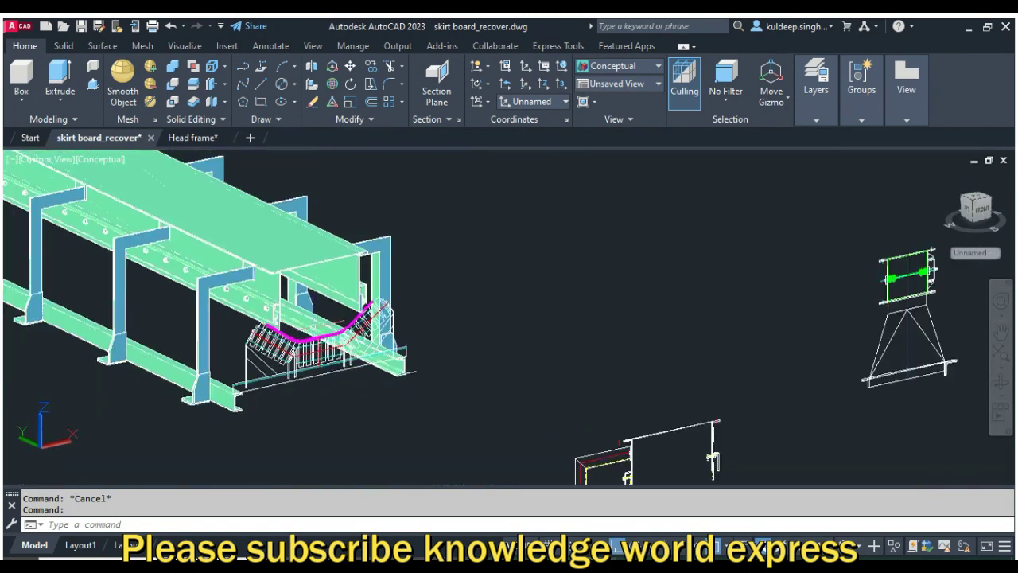
{"action": "middle_click_drag", "start_coordinate": [407, 336], "coordinate": [303, 320], "text": "shift"}
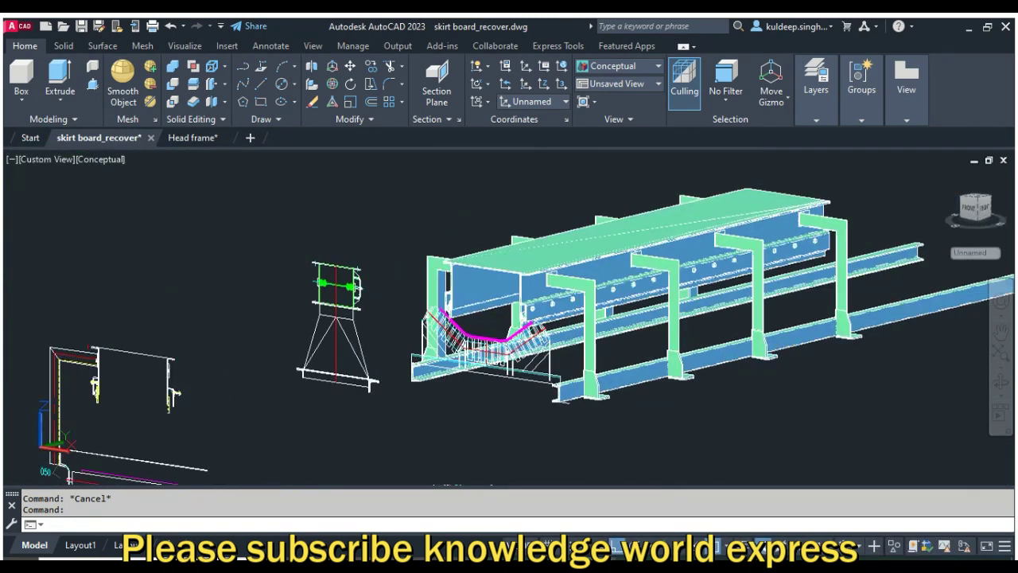
{"action": "mouse_move", "coordinate": [484, 319]}
{"action": "middle_mouse_down", "text": "shift"}
{"action": "mouse_move", "coordinate": [580, 345]}
{"action": "mouse_move", "coordinate": [609, 341]}
{"action": "middle_mouse_up", "text": "shift"}
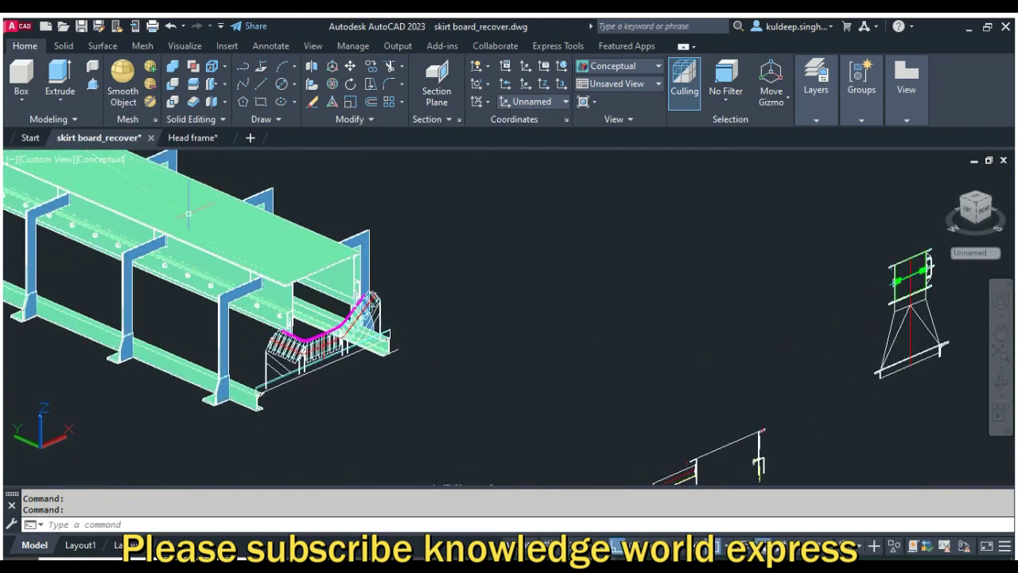
{"action": "left_click", "coordinate": [193, 138]}
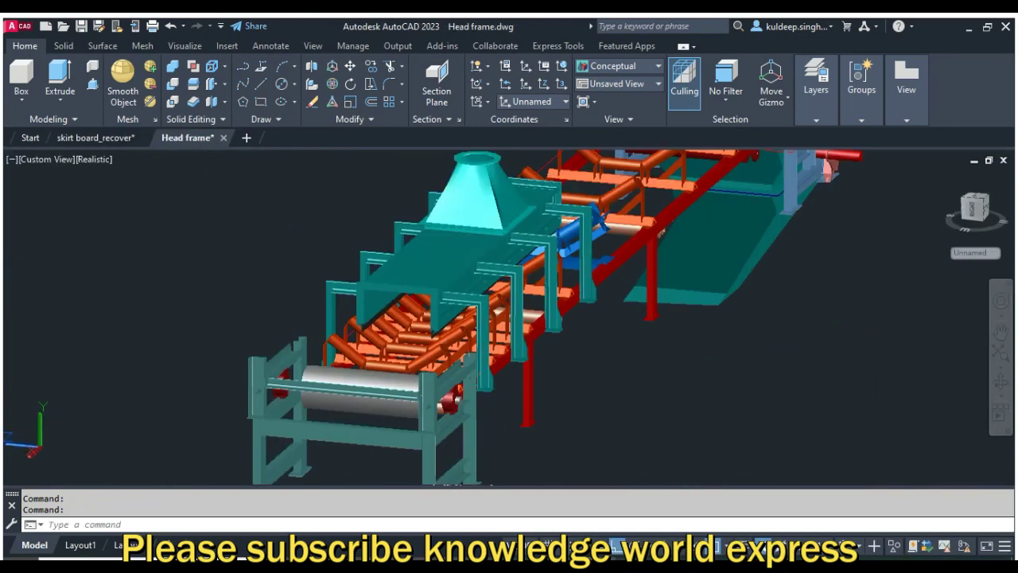
- Orbit and zoom around the Head frame model to inspect the skirt board over the troughed idlers
{"action": "mouse_move", "coordinate": [509, 350]}
{"action": "middle_mouse_down", "text": "shift"}
{"action": "mouse_move", "coordinate": [643, 341]}
{"action": "mouse_move", "coordinate": [353, 359]}
{"action": "middle_mouse_up", "text": "shift"}
{"action": "scroll", "coordinate": [352, 358], "scroll_direction": "up", "scroll_amount": 3}
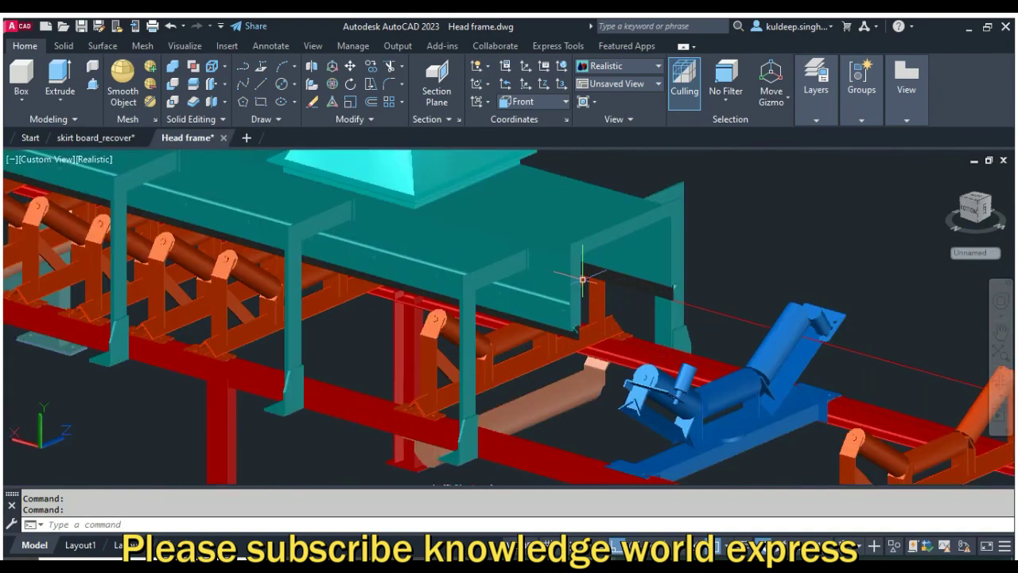
{"action": "scroll", "coordinate": [353, 359], "scroll_direction": "up", "scroll_amount": 3}
{"action": "mouse_move", "coordinate": [572, 384]}
{"action": "middle_mouse_down", "text": "shift"}
{"action": "mouse_move", "coordinate": [541, 268]}
{"action": "mouse_move", "coordinate": [390, 269]}
{"action": "middle_mouse_up", "text": "shift"}
{"action": "scroll", "coordinate": [392, 214], "scroll_direction": "down", "scroll_amount": 3}
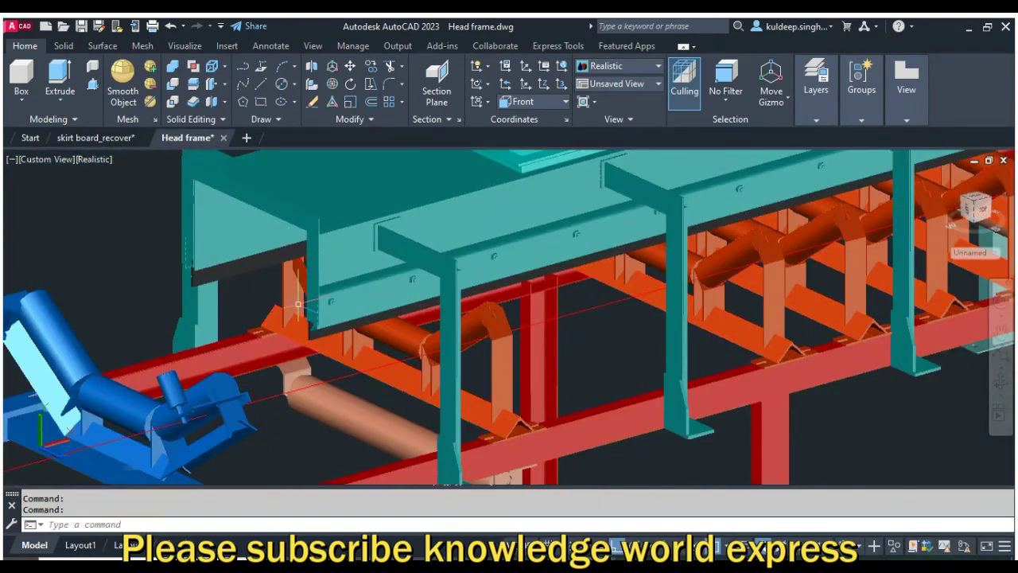
{"action": "scroll", "coordinate": [316, 215], "scroll_direction": "down", "scroll_amount": 3}
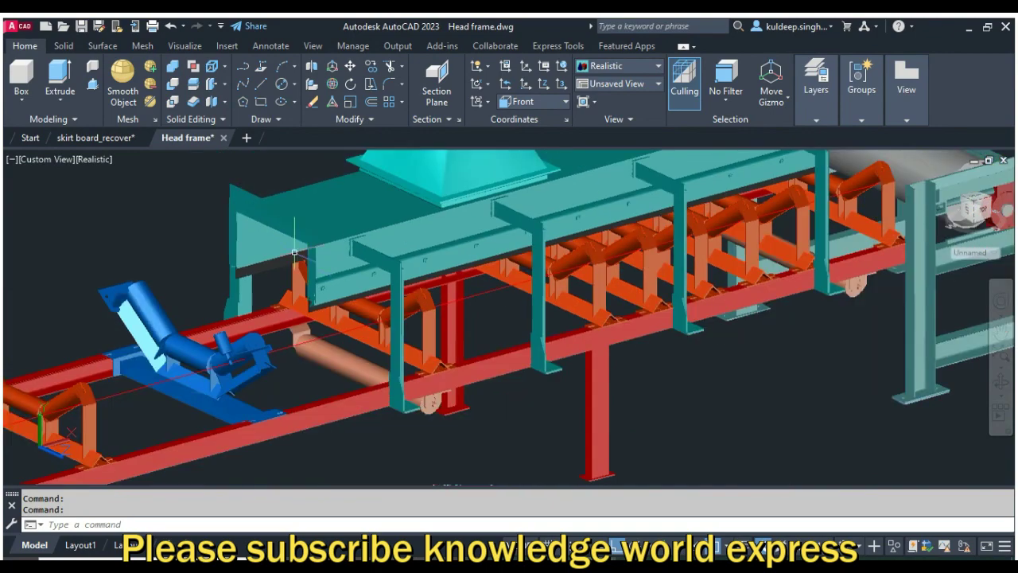
{"action": "mouse_move", "coordinate": [288, 256]}
{"action": "middle_mouse_down", "text": "shift"}
{"action": "mouse_move", "coordinate": [389, 278]}
{"action": "mouse_move", "coordinate": [562, 286]}
{"action": "mouse_move", "coordinate": [503, 274]}
{"action": "middle_mouse_up", "text": "shift"}
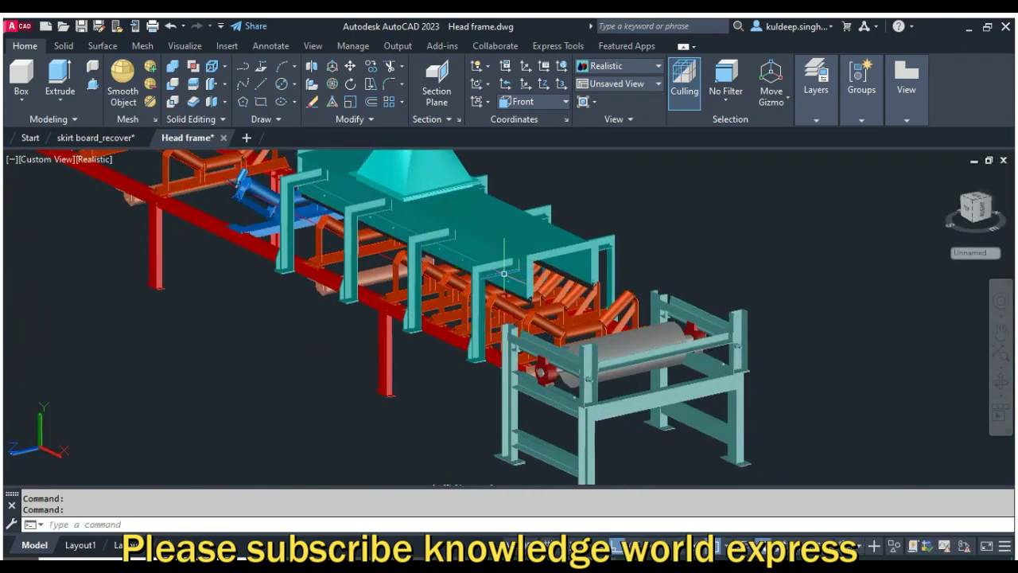